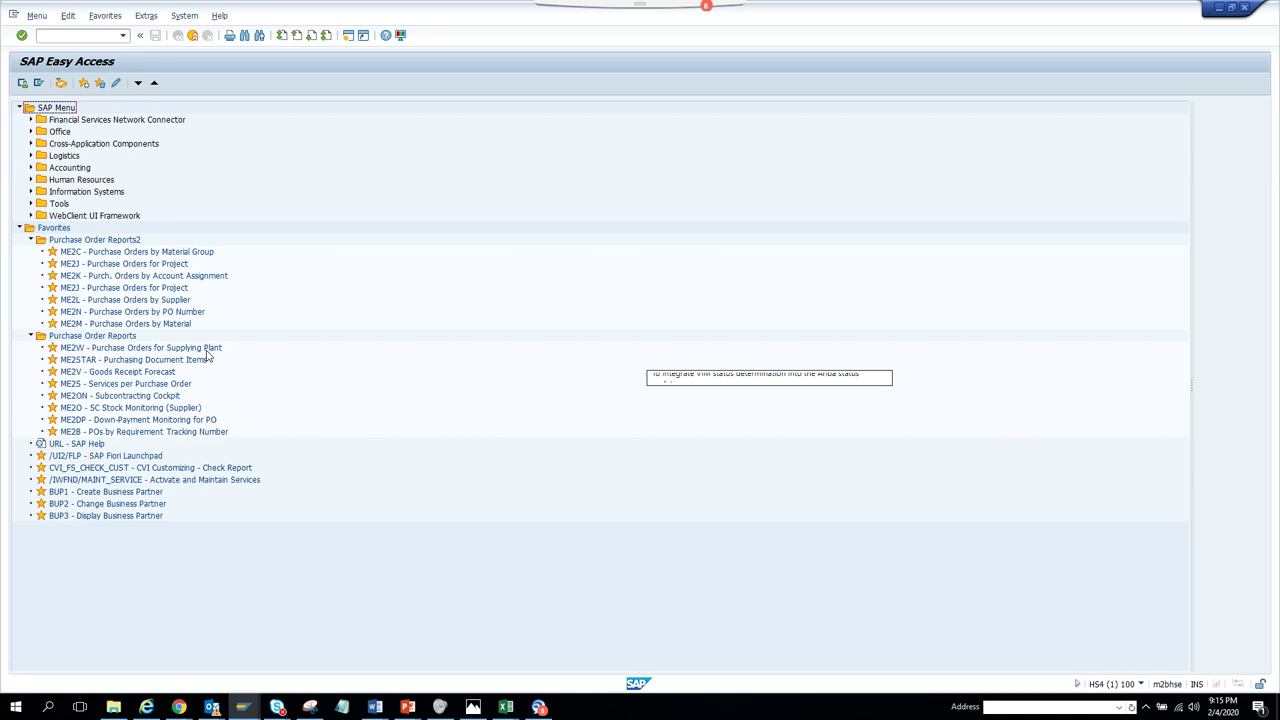
- Run the ME2W report, Purchase Orders for Supplying Plant, without entering any selection criteria
{"action": "left_click", "coordinate": [208, 350]}
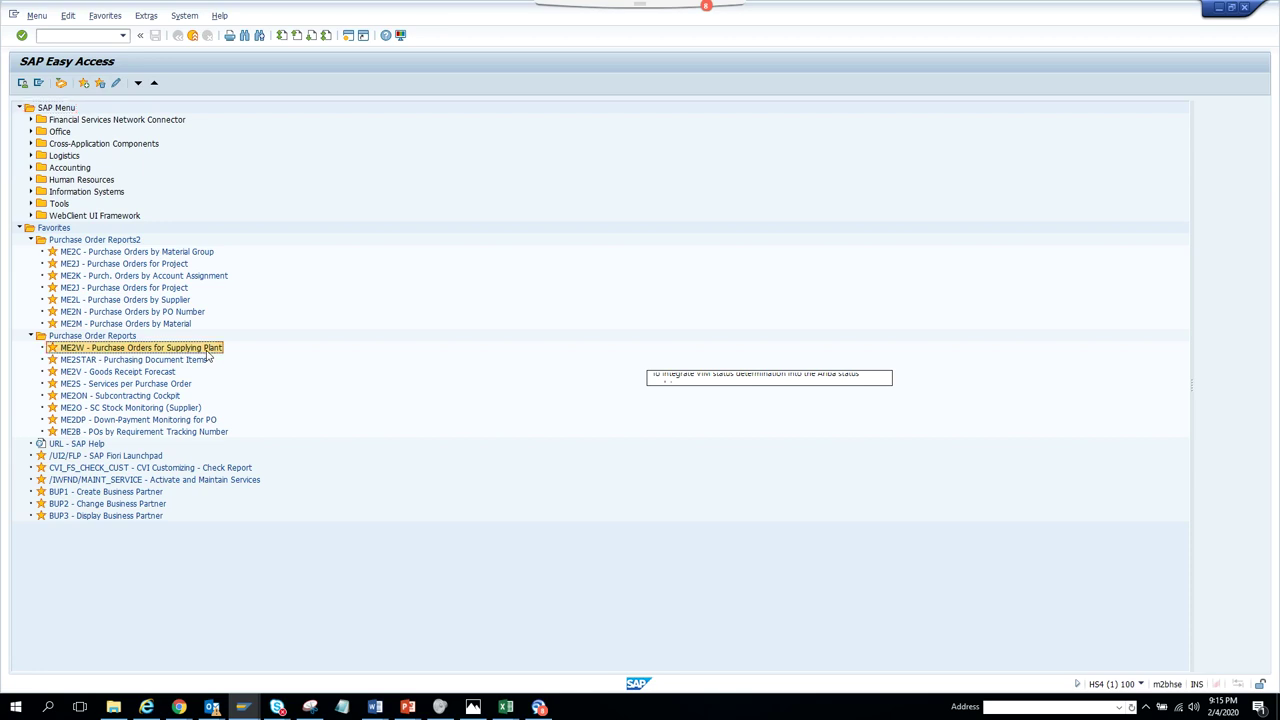
{"action": "double_click", "coordinate": [208, 350]}
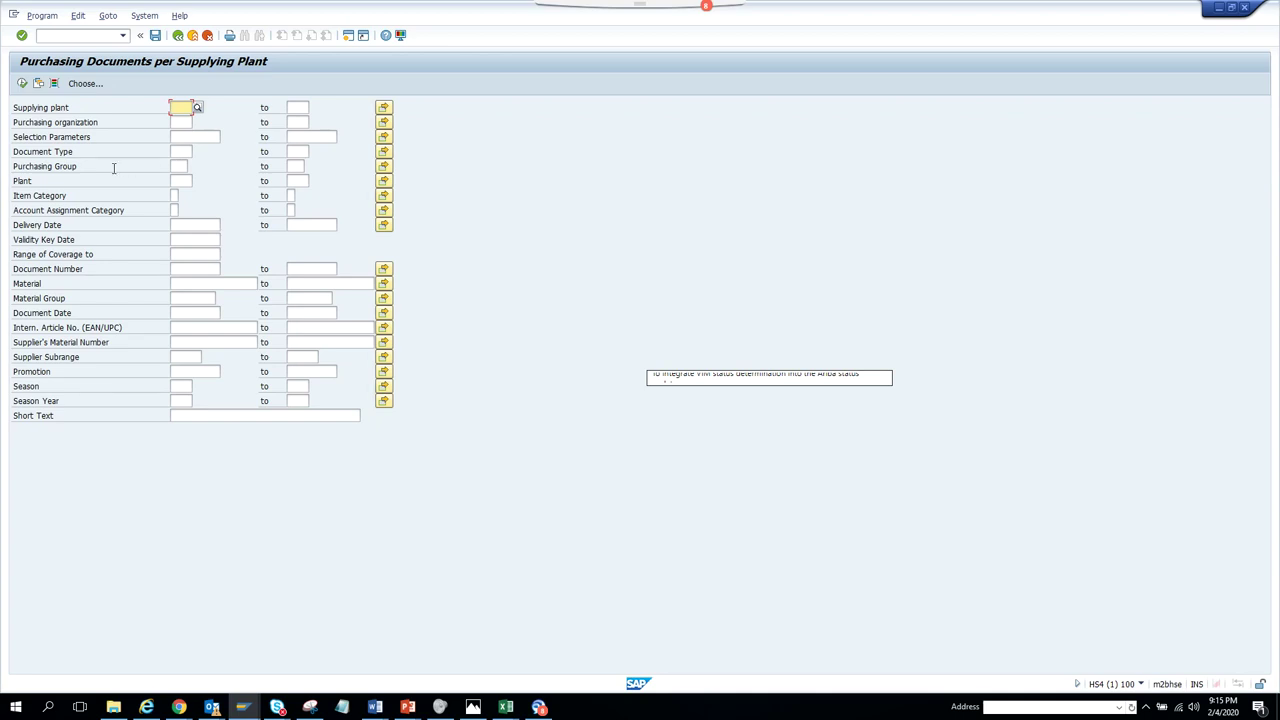
{"action": "left_click", "coordinate": [22, 84]}
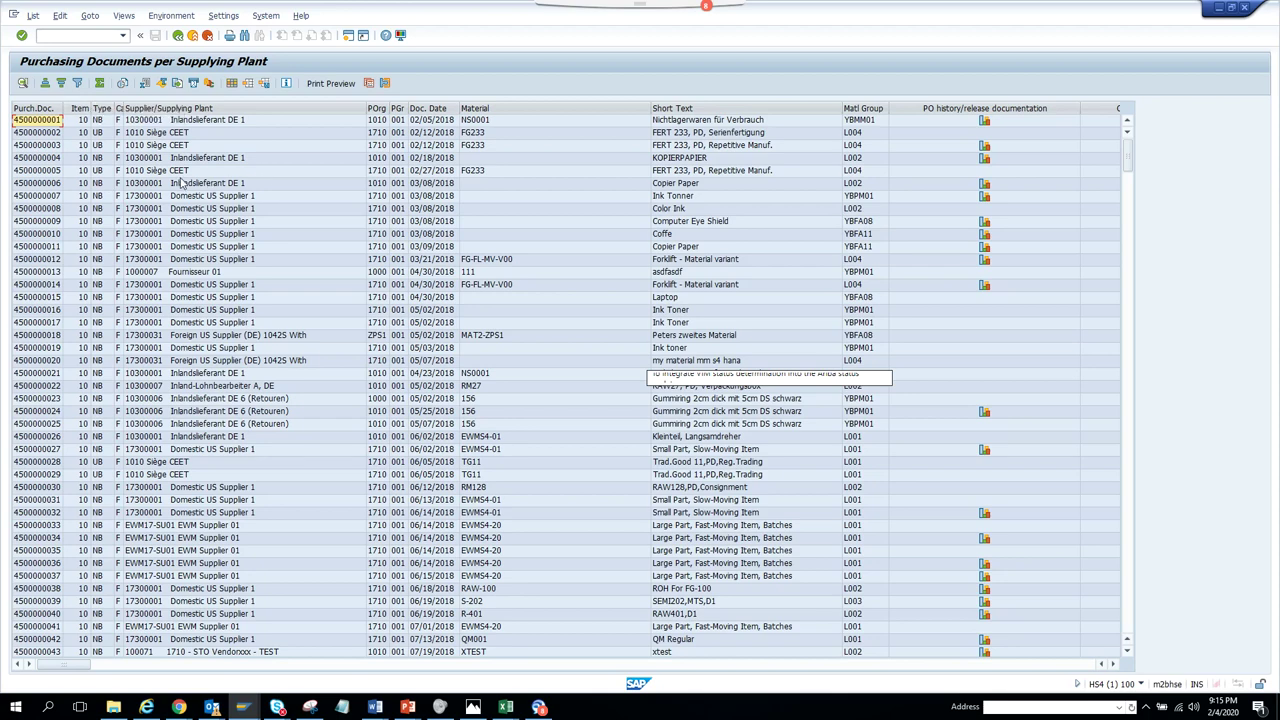
- View the first purchase order in the list and return to the report
{"action": "double_click", "coordinate": [55, 122]}
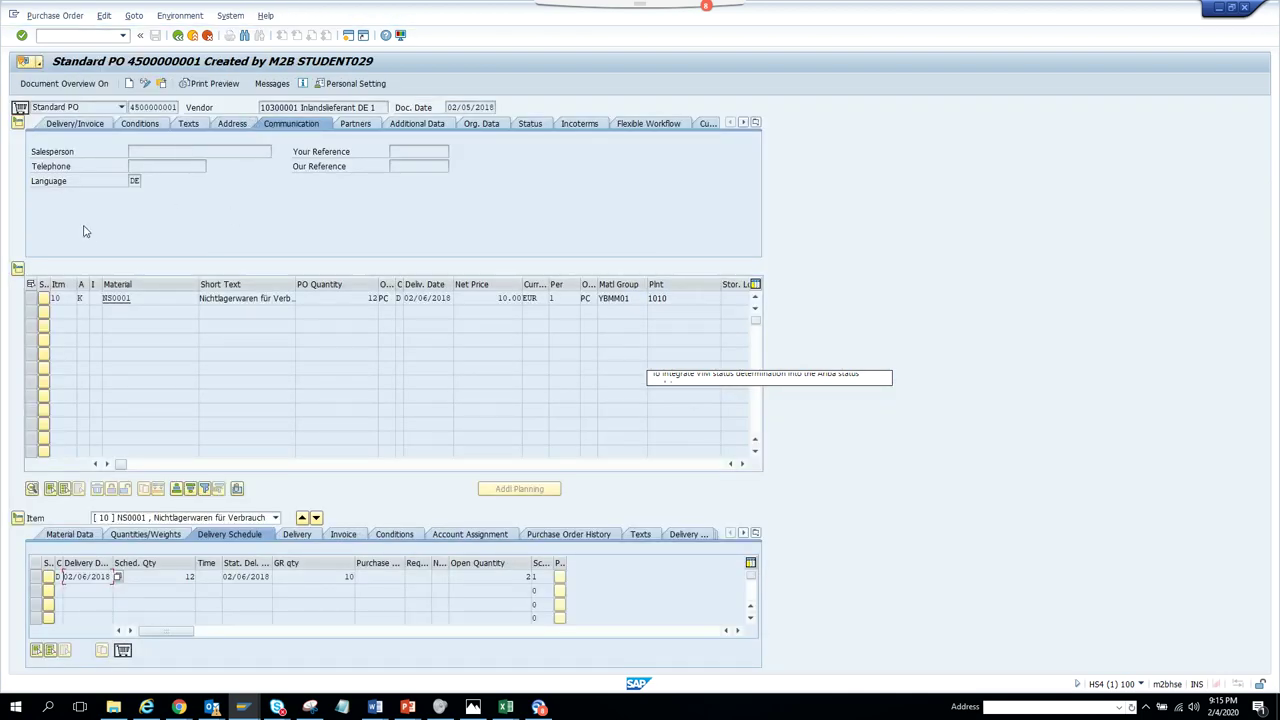
{"action": "left_click", "coordinate": [180, 37]}
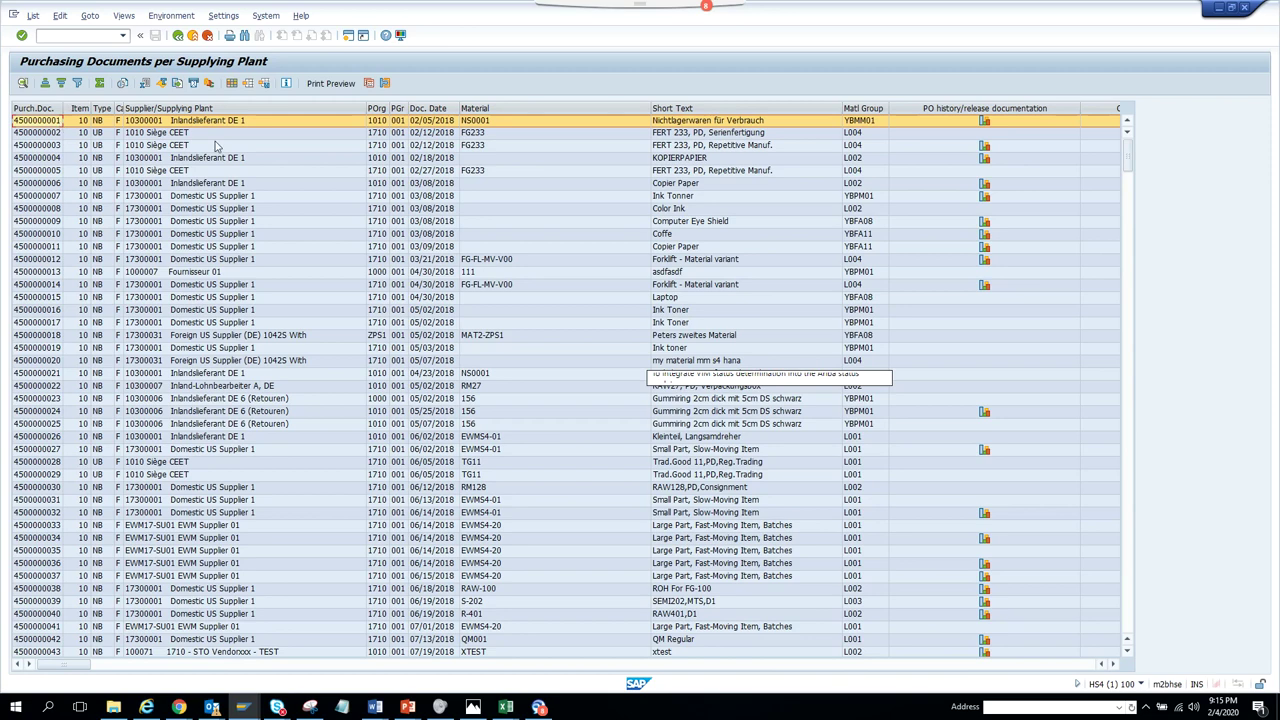
- Check the report's column layout settings without changing them, and look through the remaining columns of the list
{"action": "left_click", "coordinate": [238, 83]}
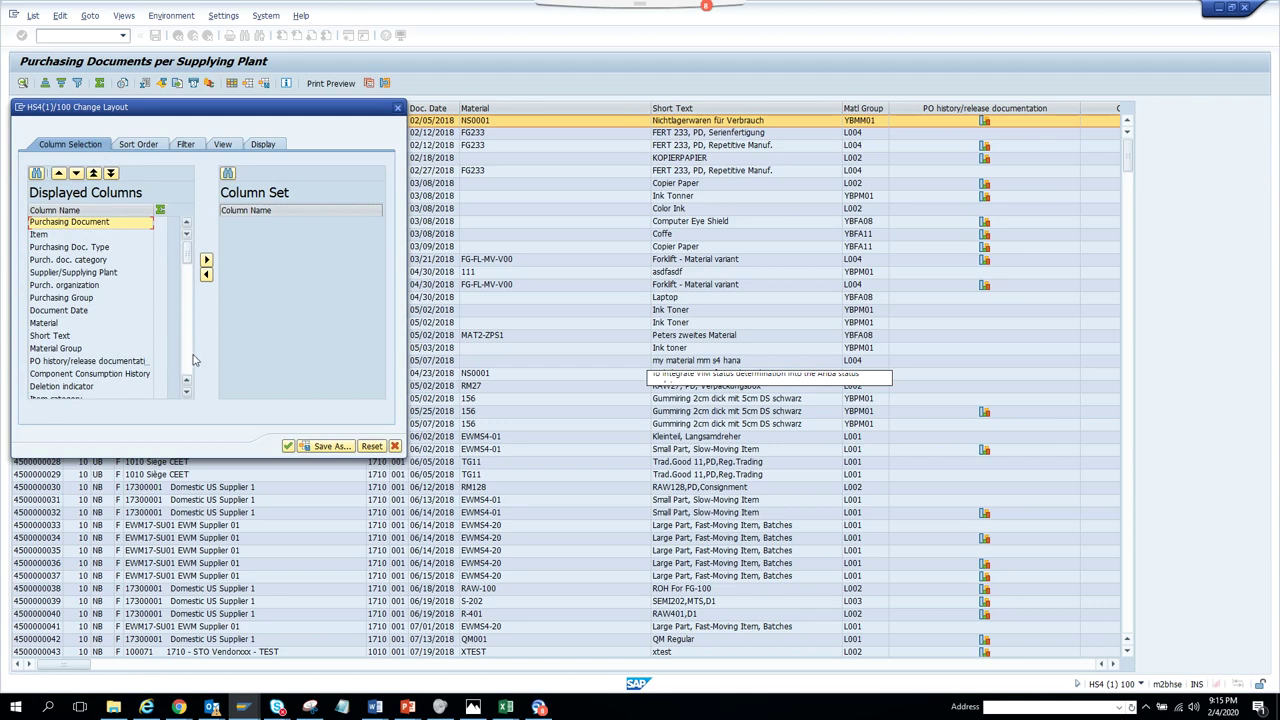
{"action": "left_click", "coordinate": [398, 108]}
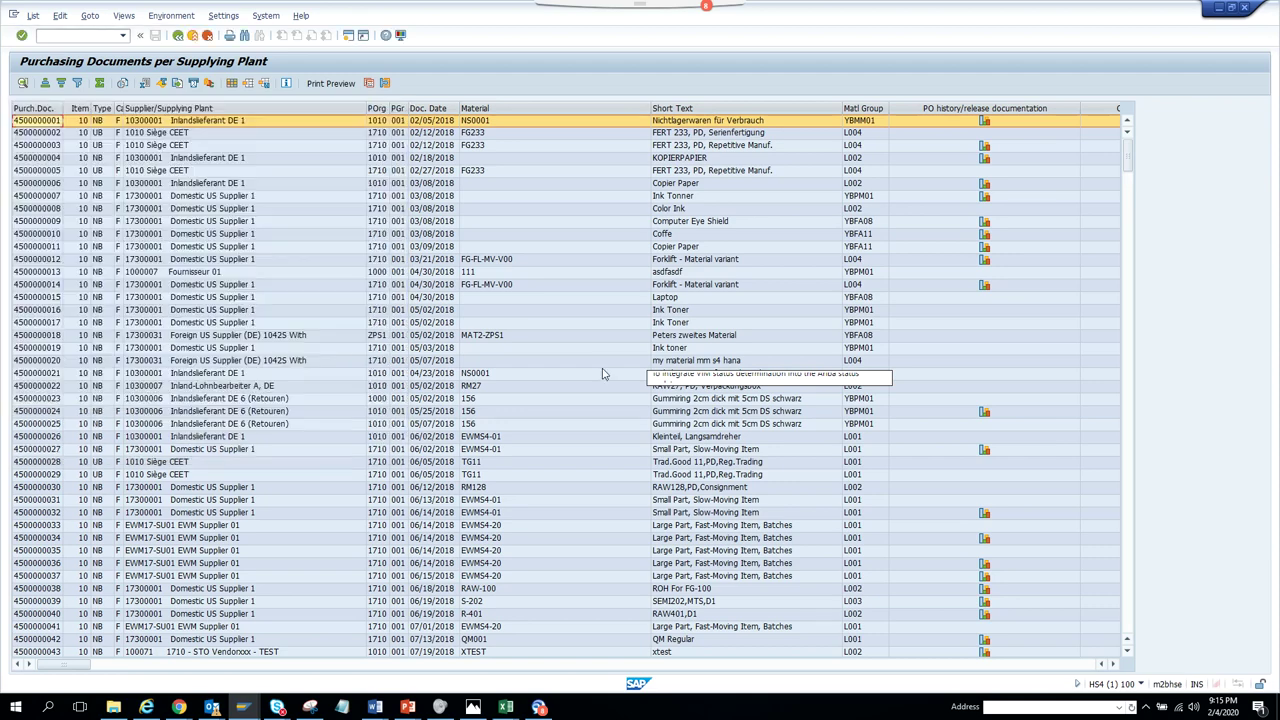
{"action": "left_click", "coordinate": [399, 665]}
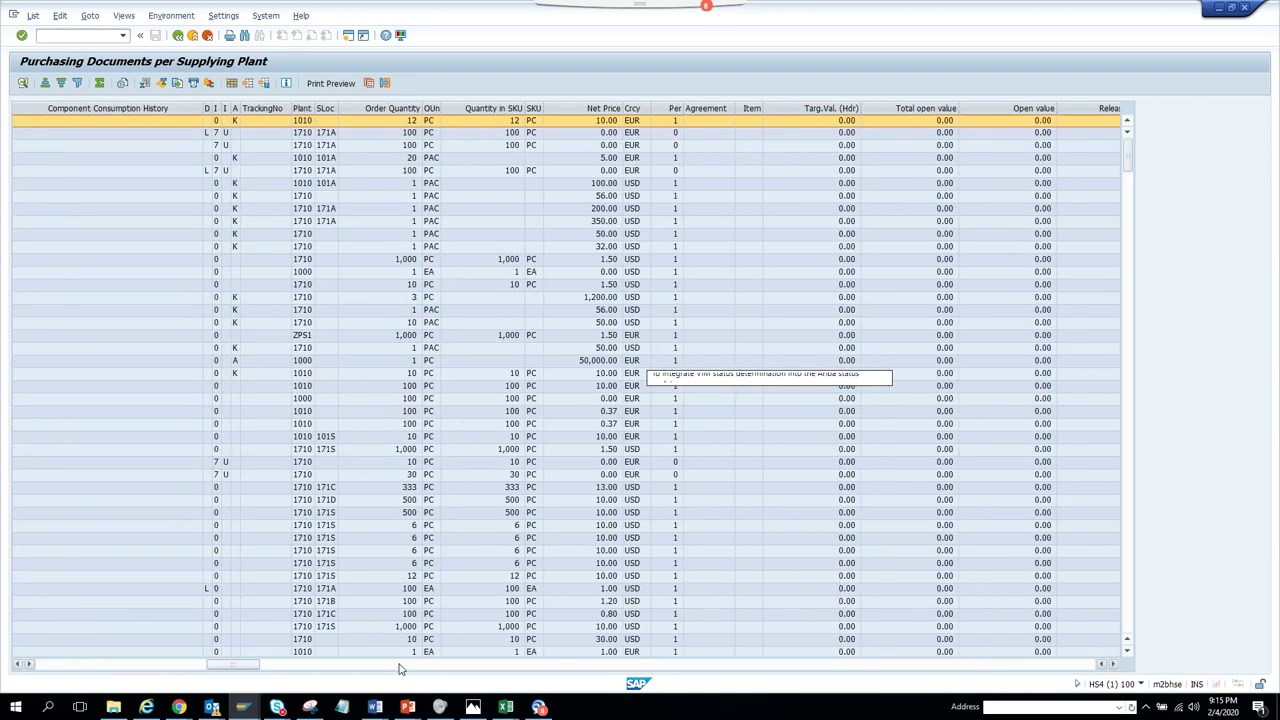
{"action": "left_click", "coordinate": [399, 665]}
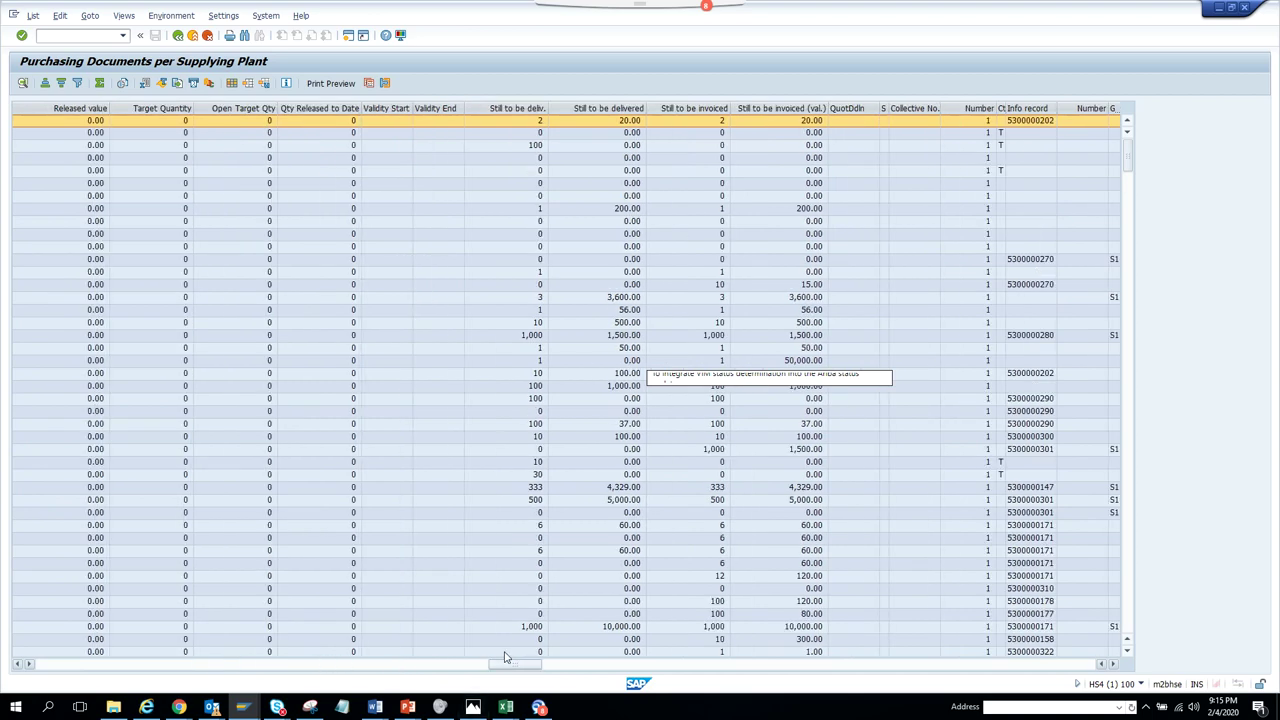
{"action": "left_click_drag", "start_coordinate": [513, 667], "coordinate": [45, 668]}
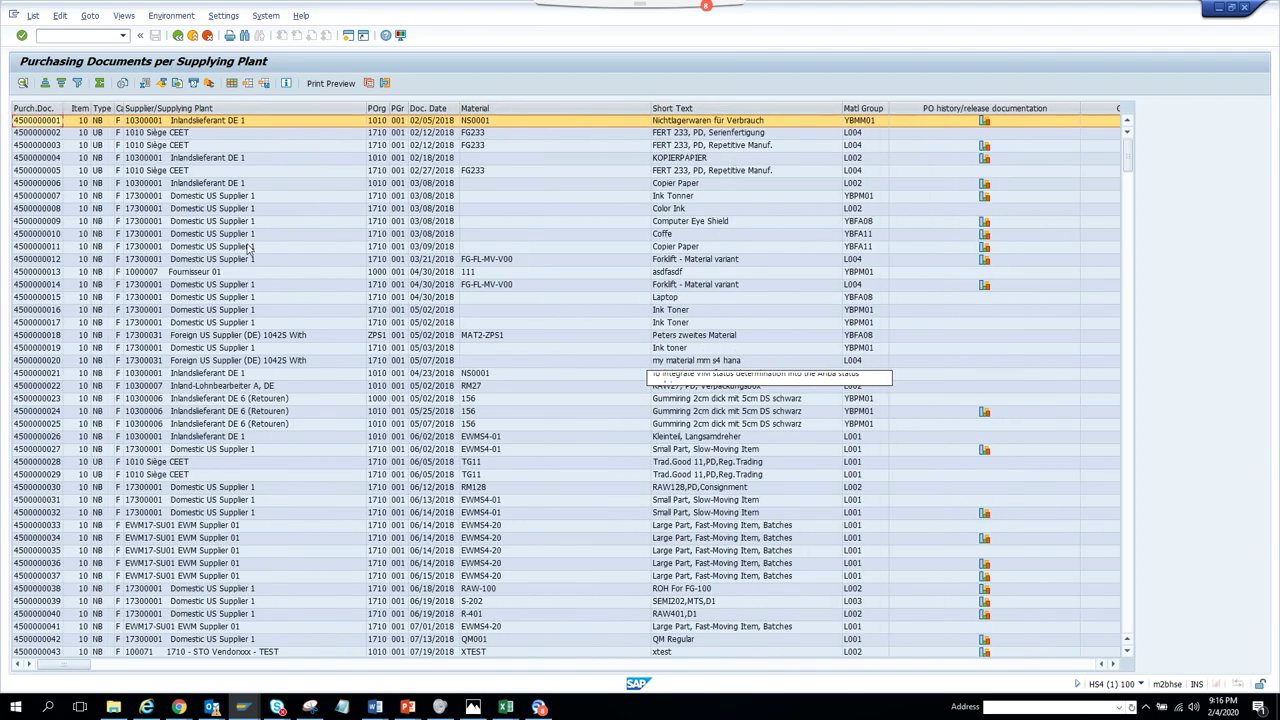
- Move the Material column directly after Supplier/Supplying Plant in the report layout and apply the layout
{"action": "left_click", "coordinate": [246, 85]}
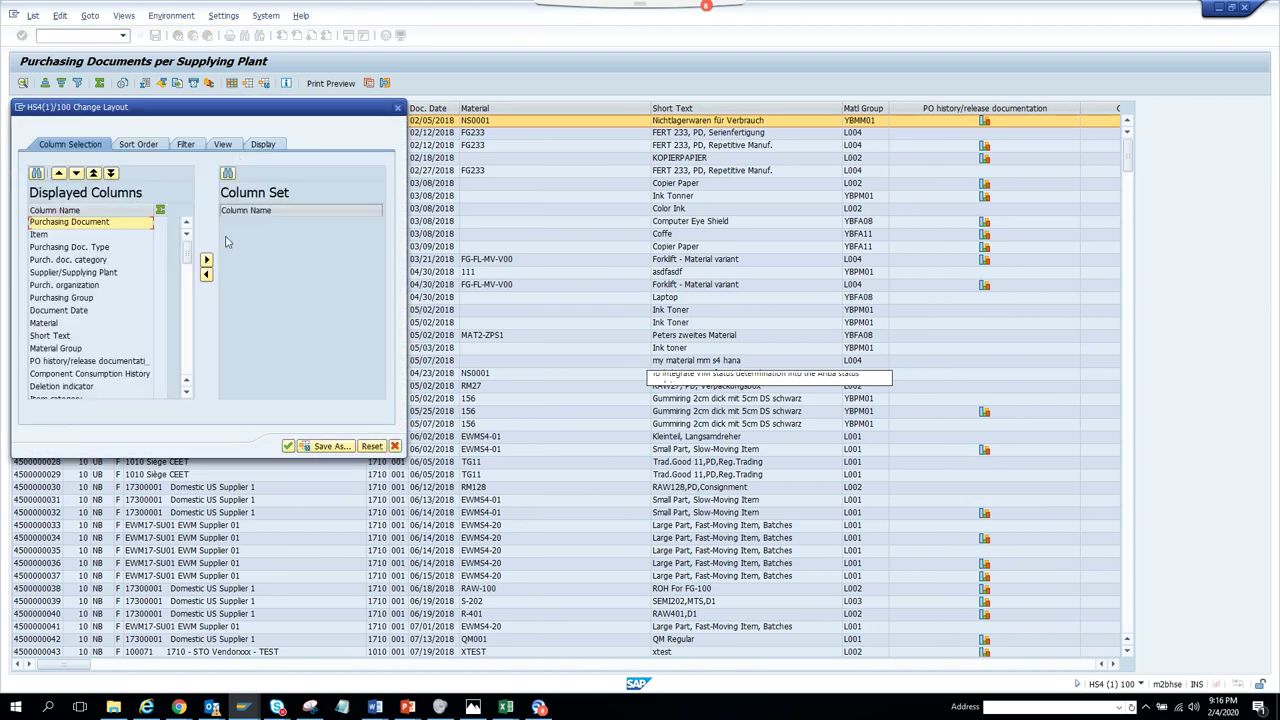
{"action": "left_click", "coordinate": [186, 392]}
{"action": "left_click", "coordinate": [186, 392]}
{"action": "left_click", "coordinate": [186, 392]}
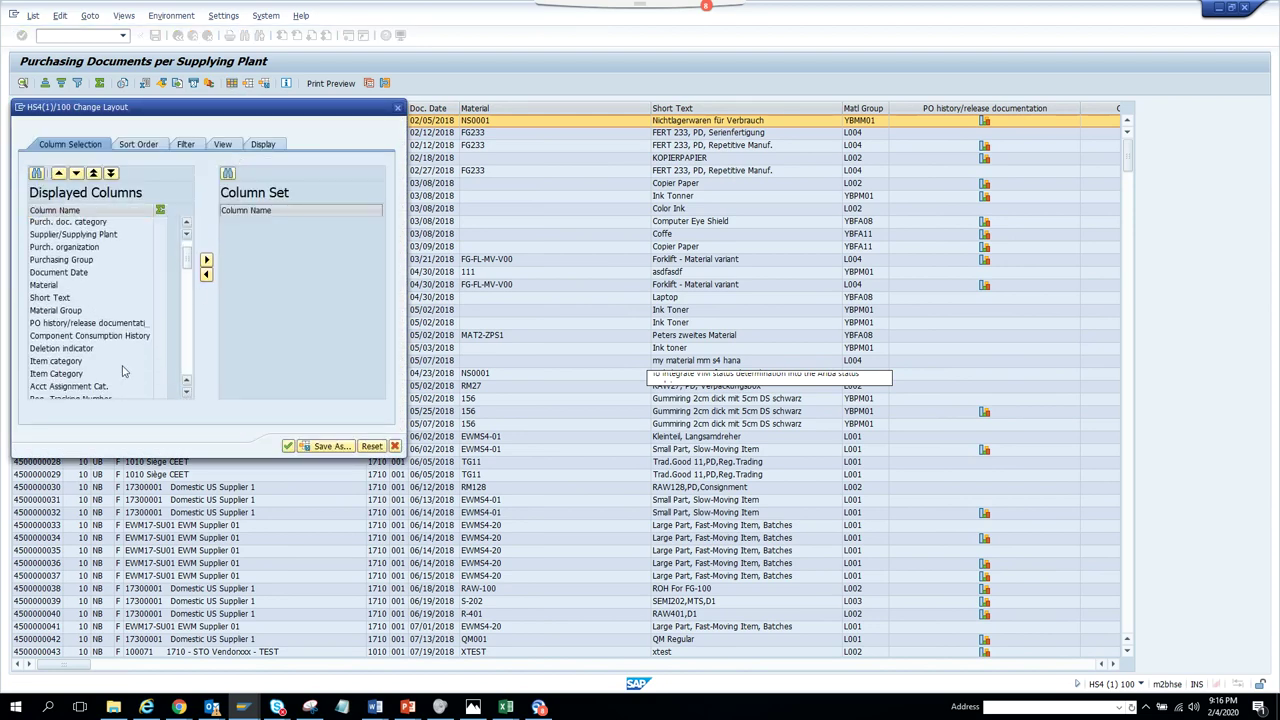
{"action": "left_click", "coordinate": [66, 354]}
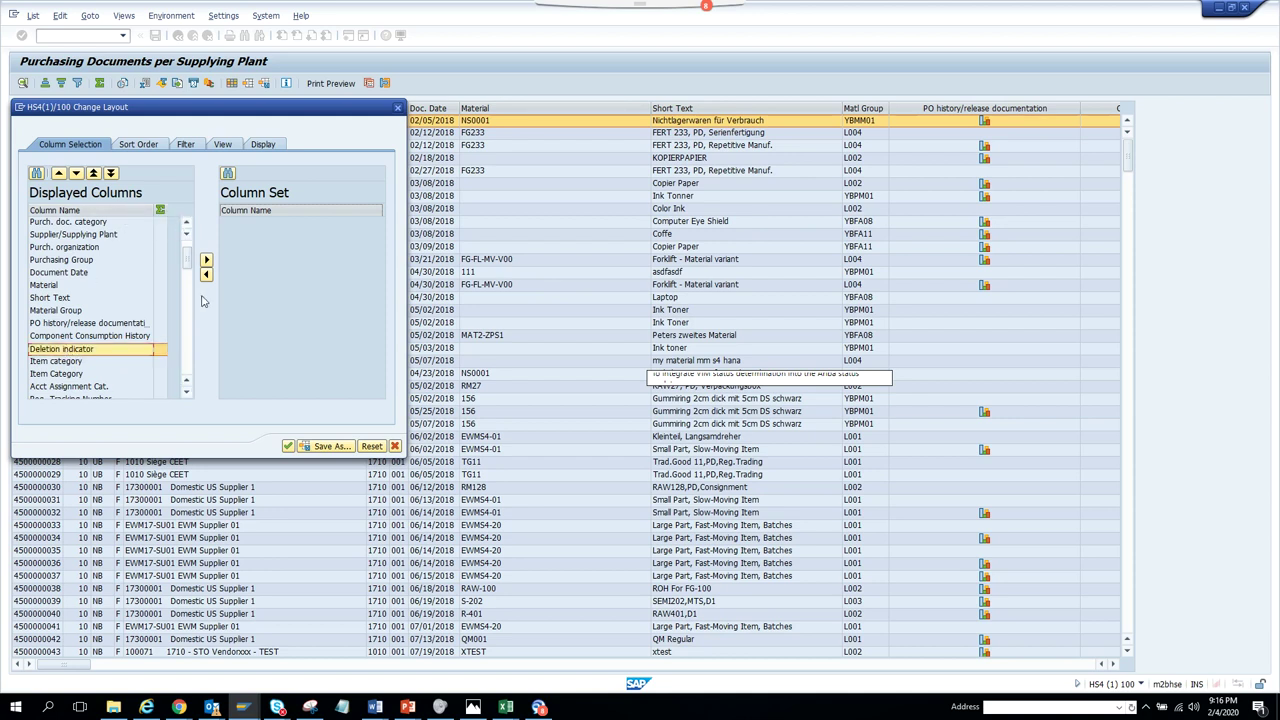
{"action": "left_click", "coordinate": [58, 287]}
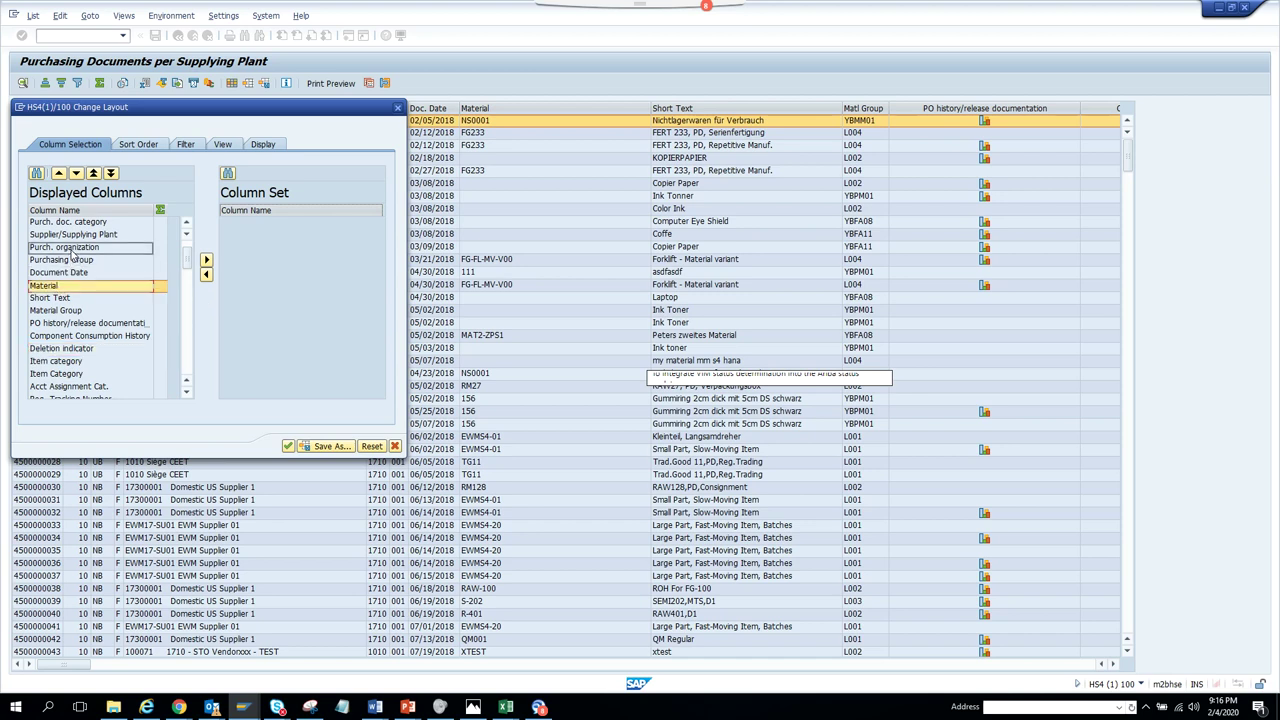
{"action": "left_click_drag", "start_coordinate": [72, 253], "coordinate": [70, 254]}
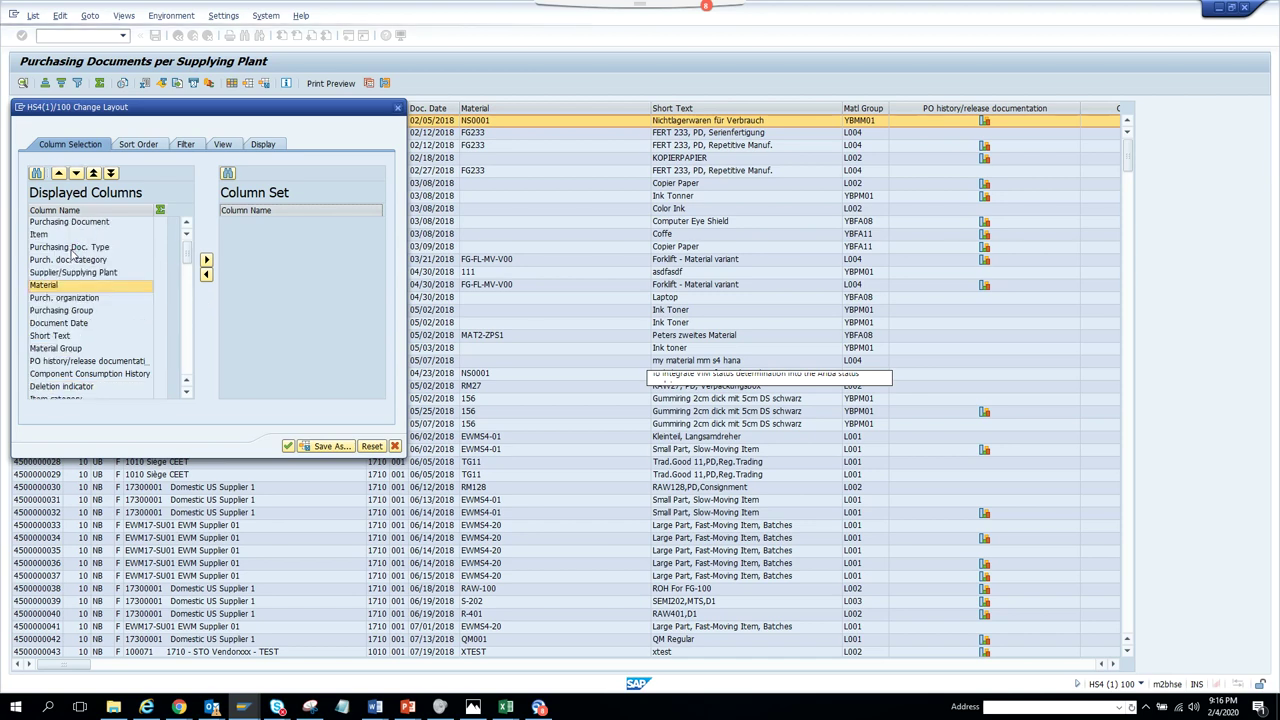
{"action": "left_click", "coordinate": [288, 447]}
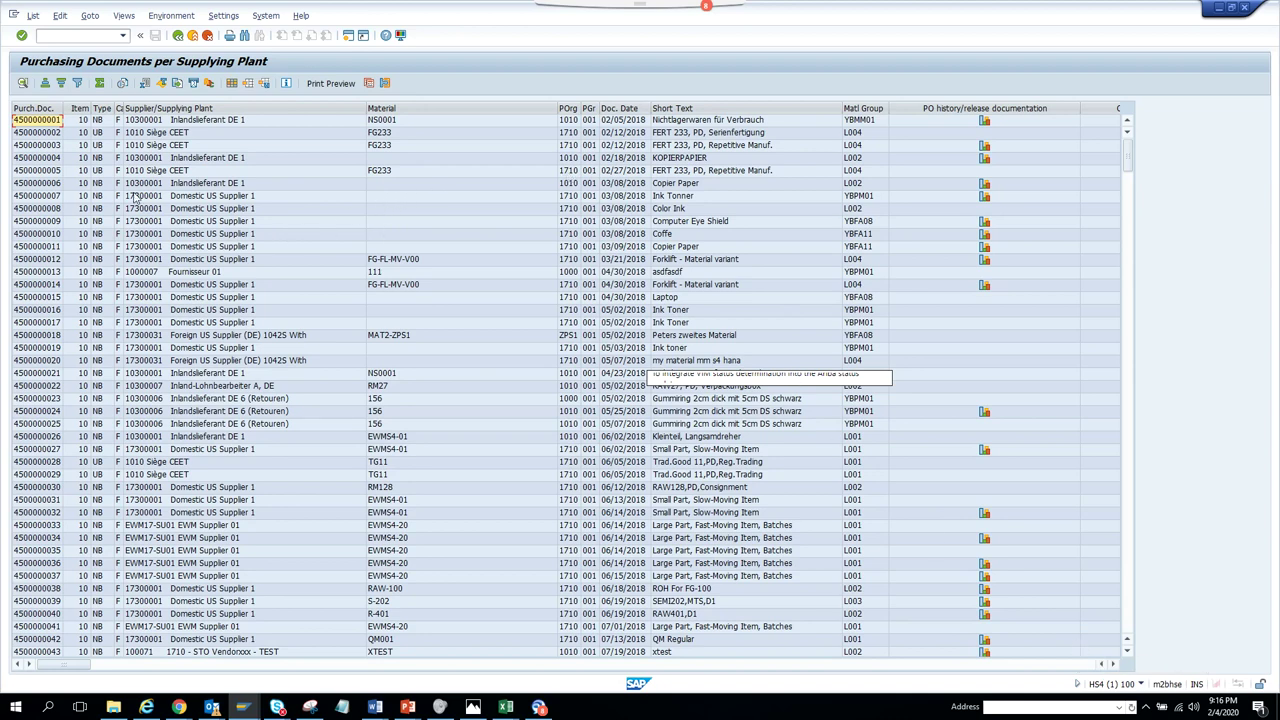
- Open the first purchase order and review its header data for delivery/invoice, conditions, texts, address and communication
{"action": "left_click", "coordinate": [46, 122]}
{"action": "double_click", "coordinate": [45, 122]}
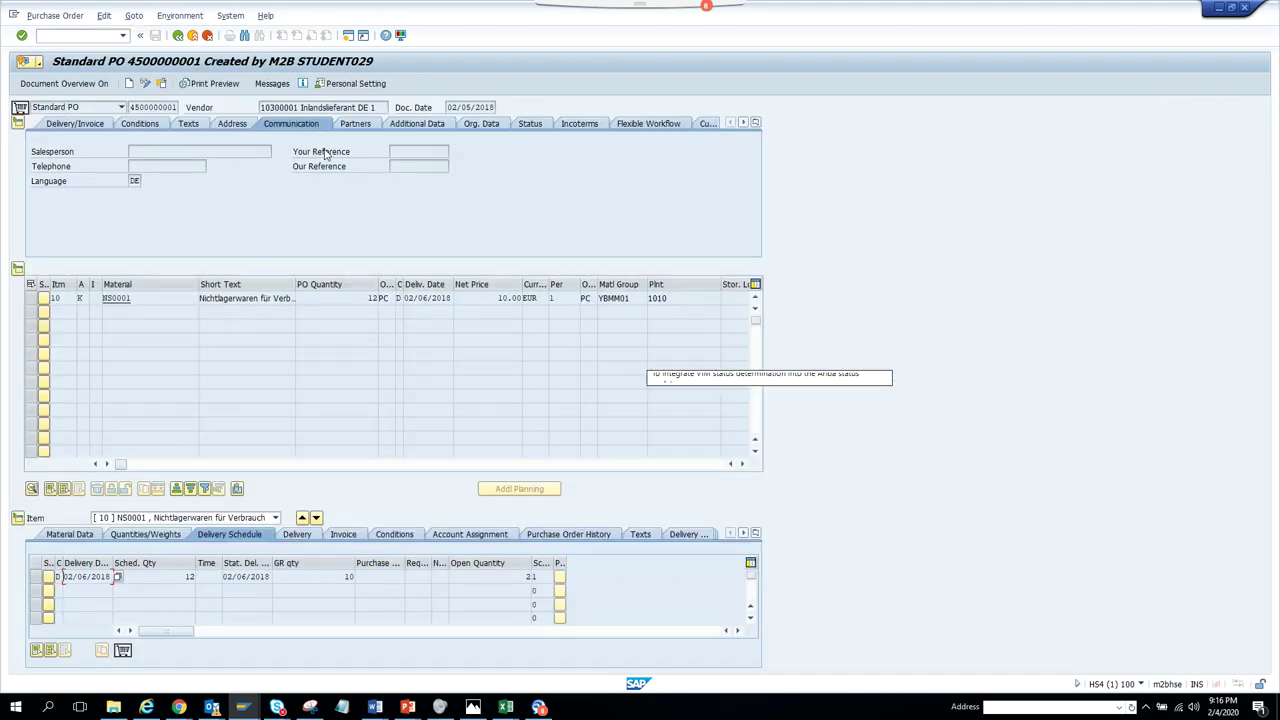
{"action": "left_click", "coordinate": [81, 125]}
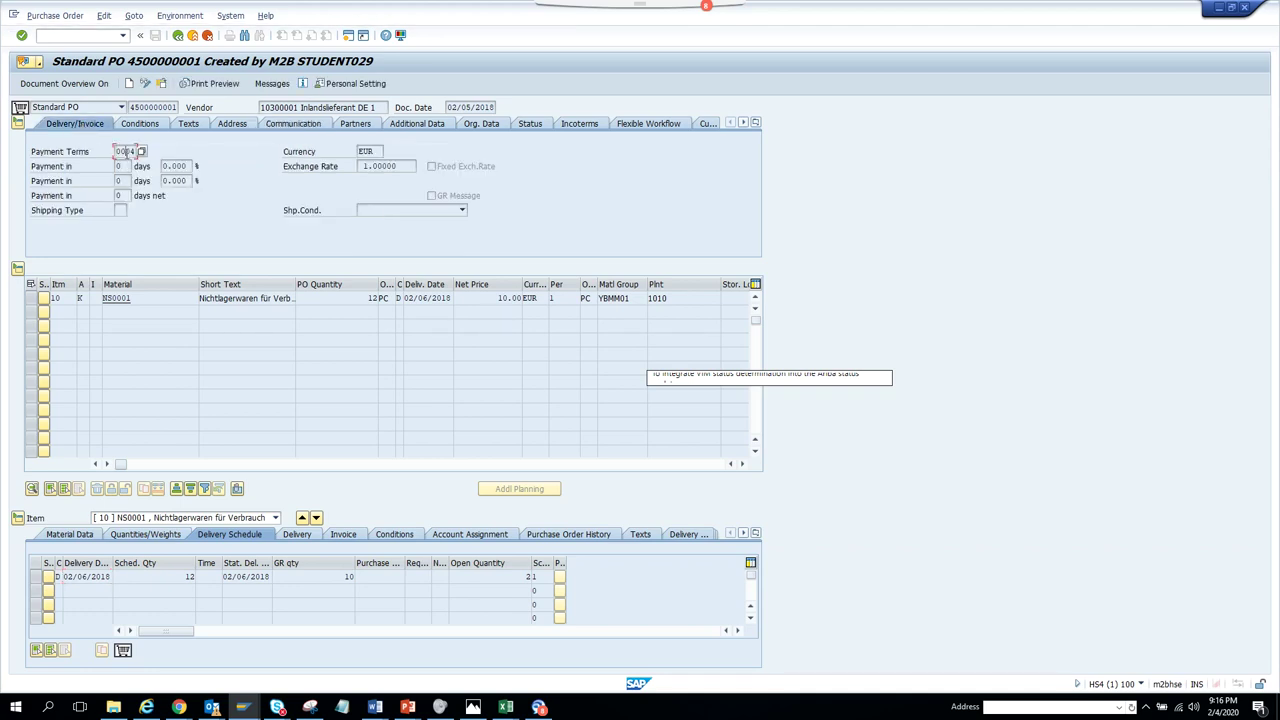
{"action": "left_click", "coordinate": [153, 123]}
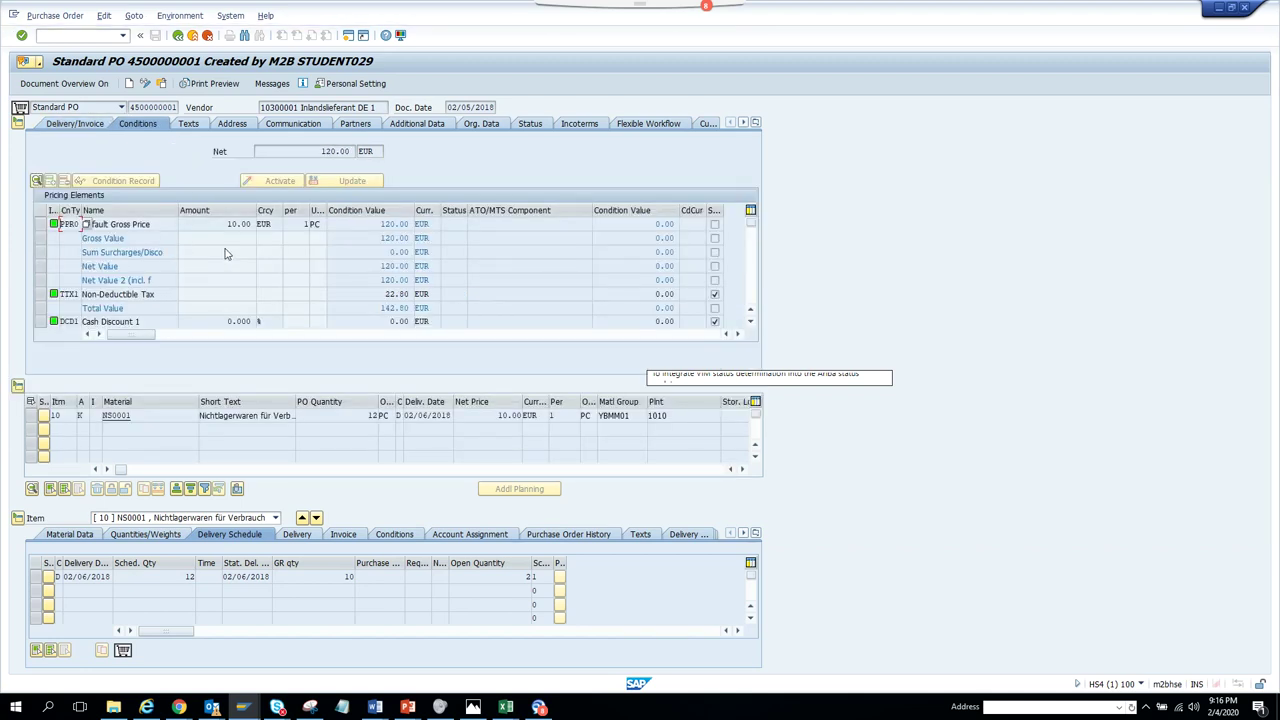
{"action": "left_click", "coordinate": [198, 125]}
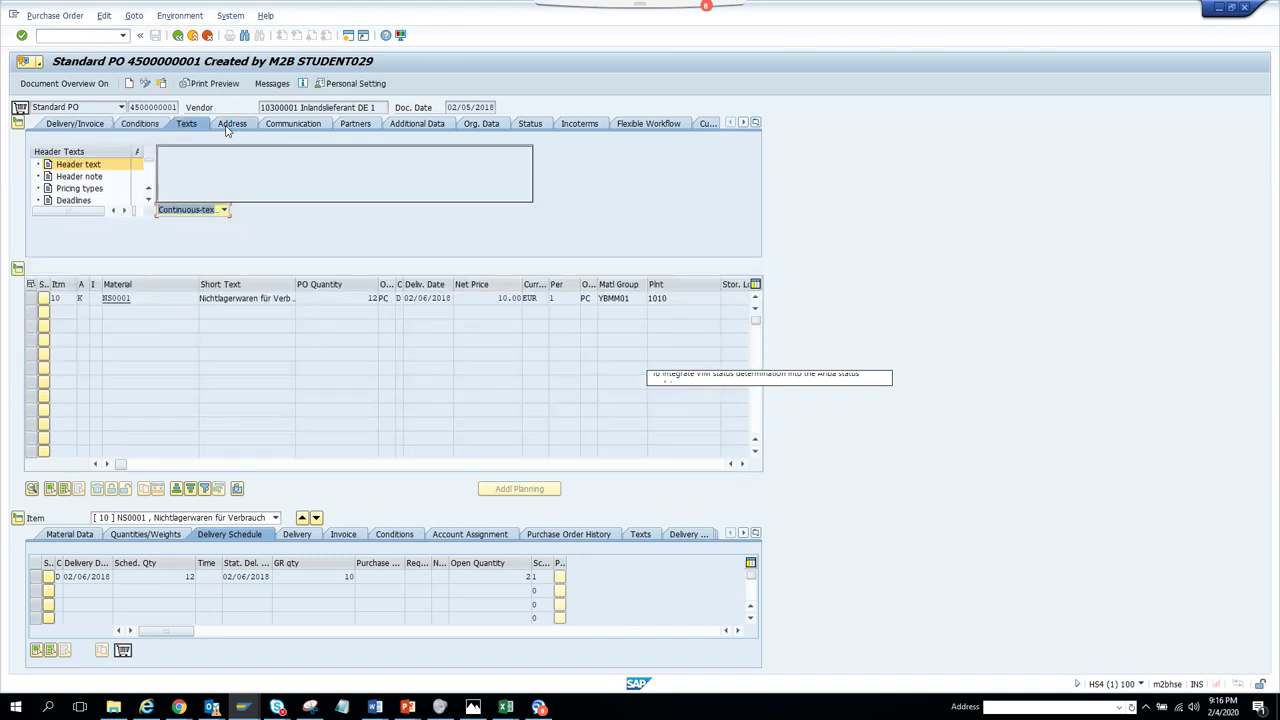
{"action": "left_click", "coordinate": [229, 124]}
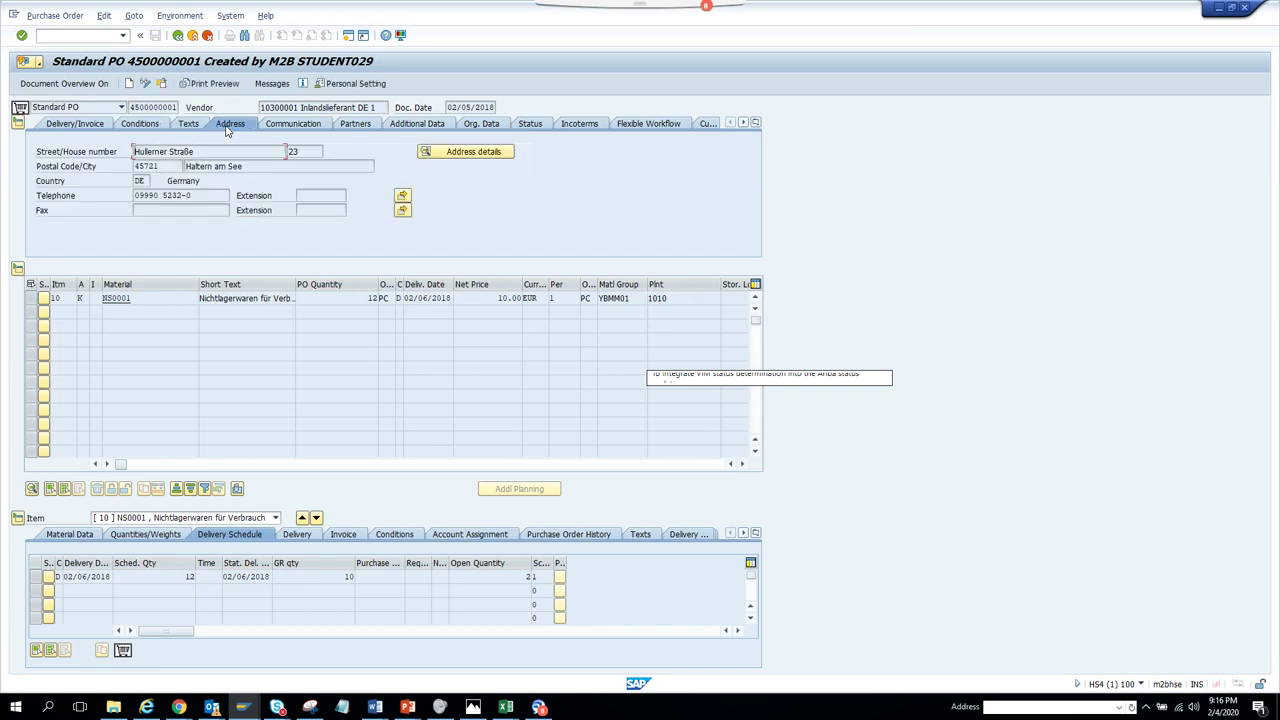
{"action": "left_click", "coordinate": [283, 124]}
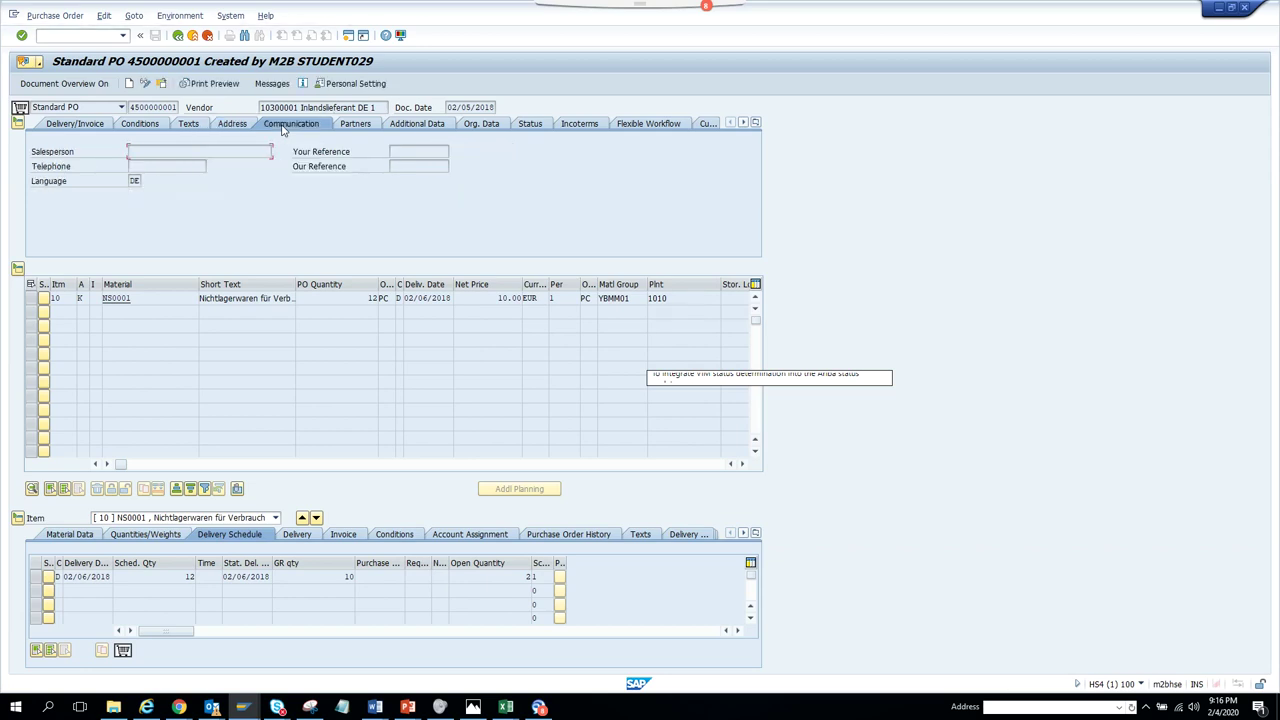
- Compare the purchase order's vendor number with the invoicing party number in the header's partner data
{"action": "left_click", "coordinate": [351, 125]}
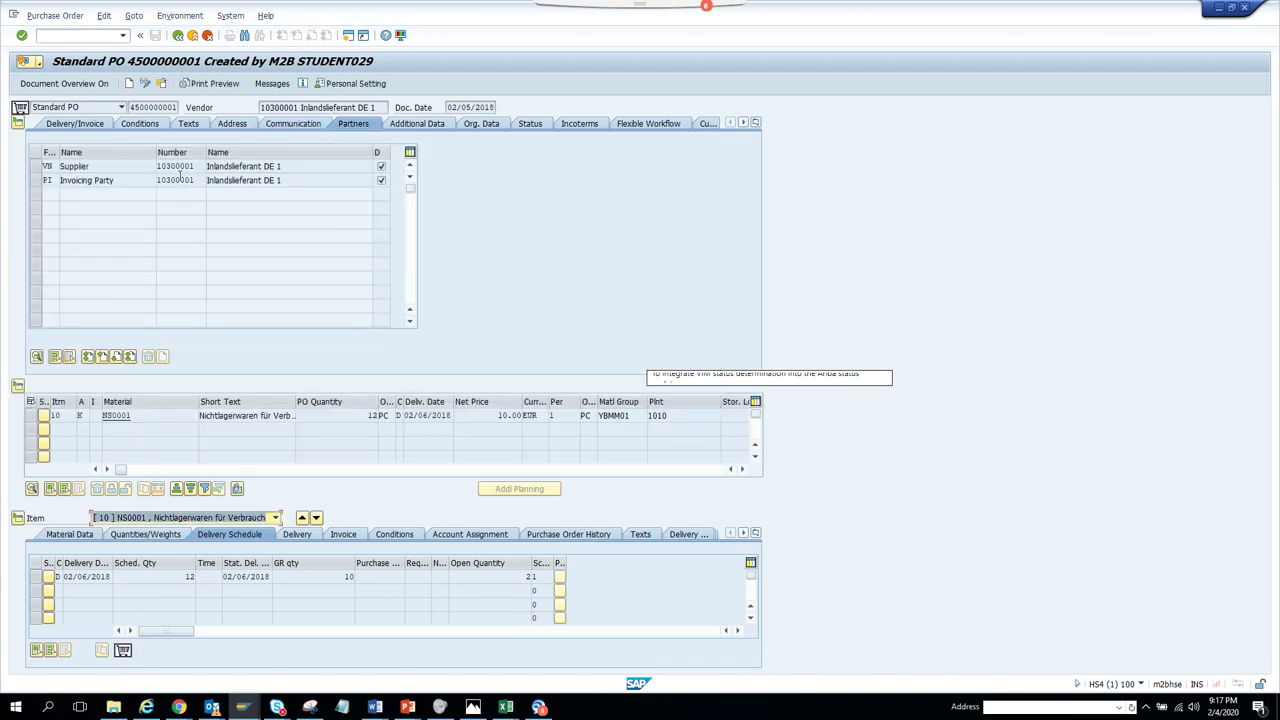
{"action": "left_click", "coordinate": [297, 107]}
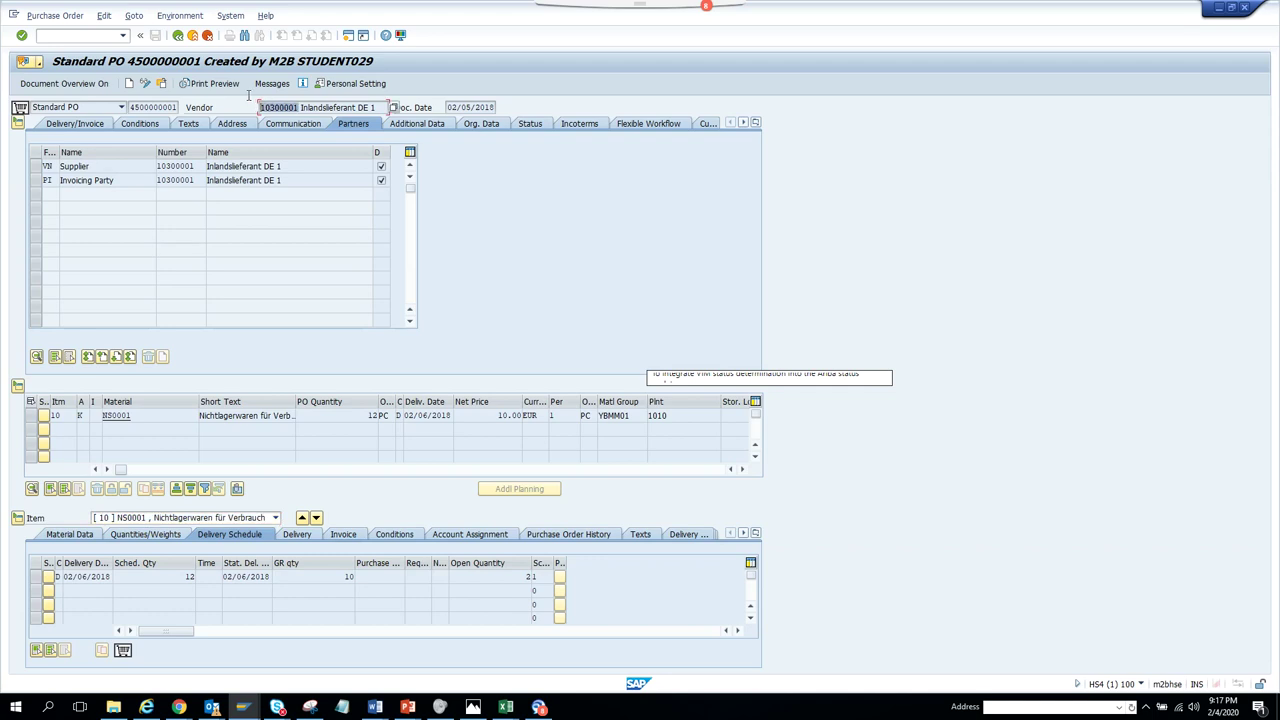
{"action": "left_click", "coordinate": [199, 180]}
{"action": "left_click_drag", "start_coordinate": [199, 180], "coordinate": [156, 181]}
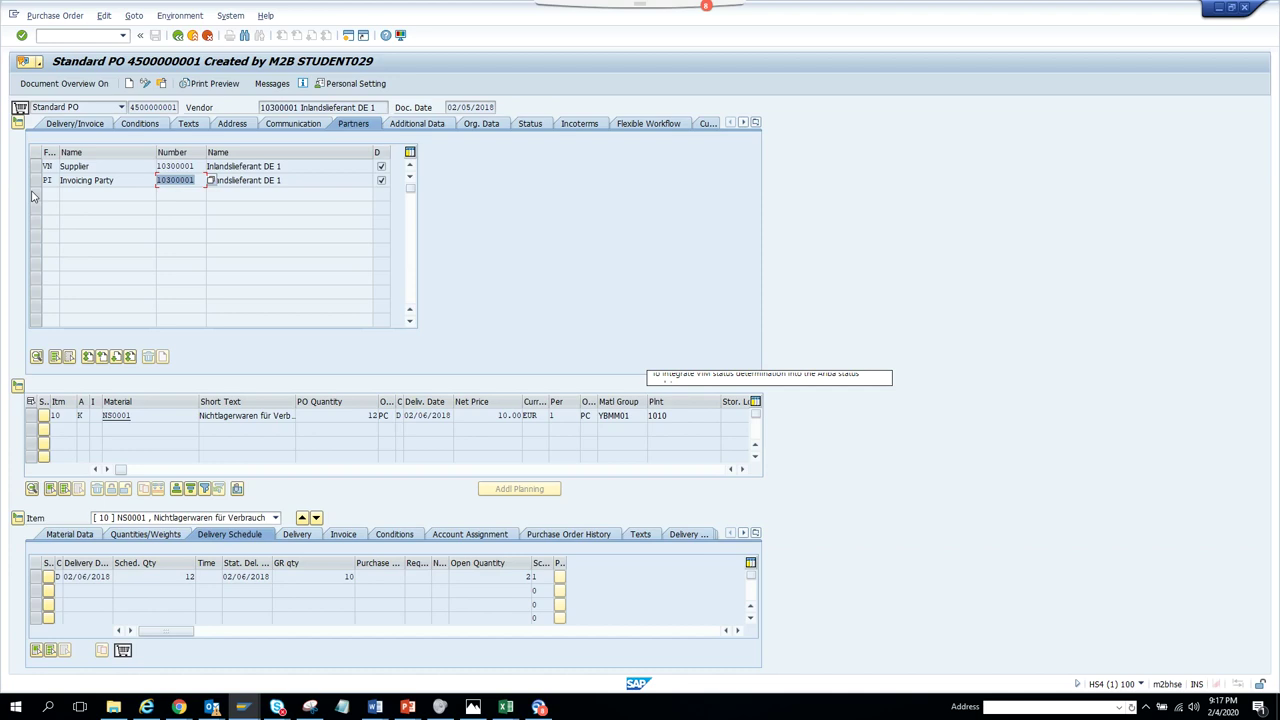
- Review the purchase order header's organizational data, status, Incoterms, flexible workflow and custom fields
{"action": "left_click", "coordinate": [492, 123]}
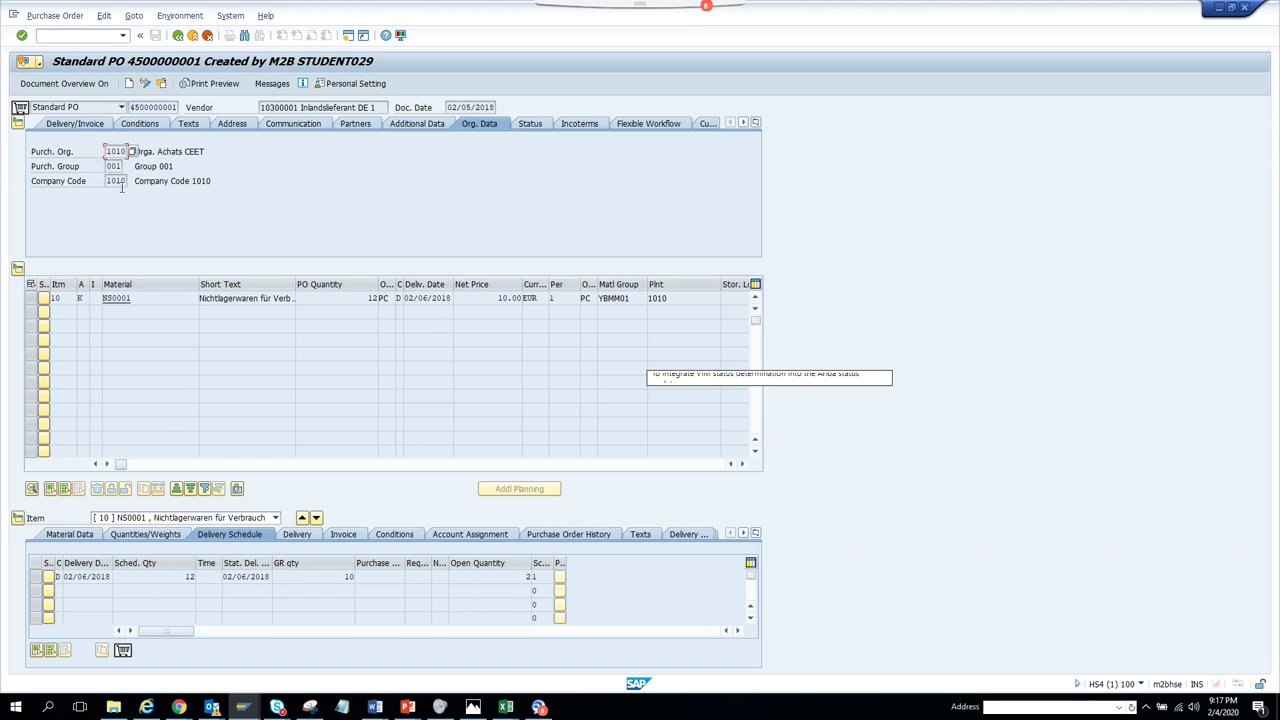
{"action": "left_click", "coordinate": [538, 128]}
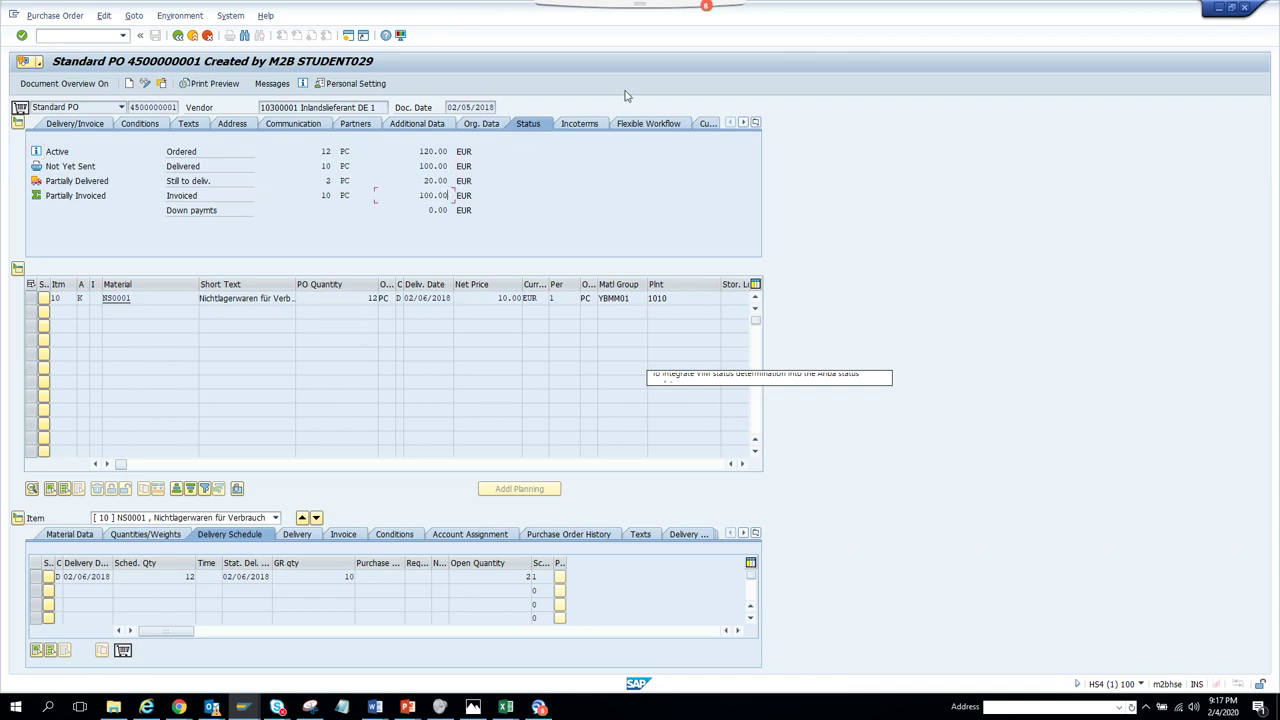
{"action": "left_click", "coordinate": [597, 127]}
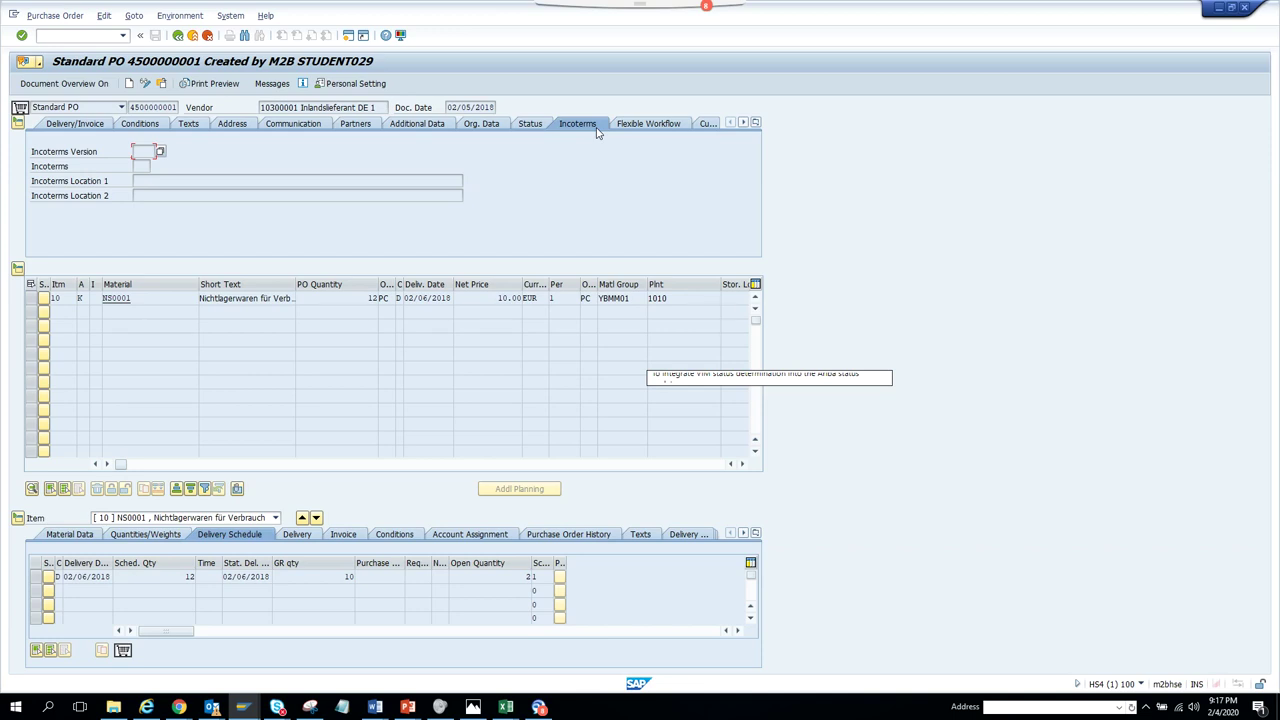
{"action": "left_click", "coordinate": [658, 128]}
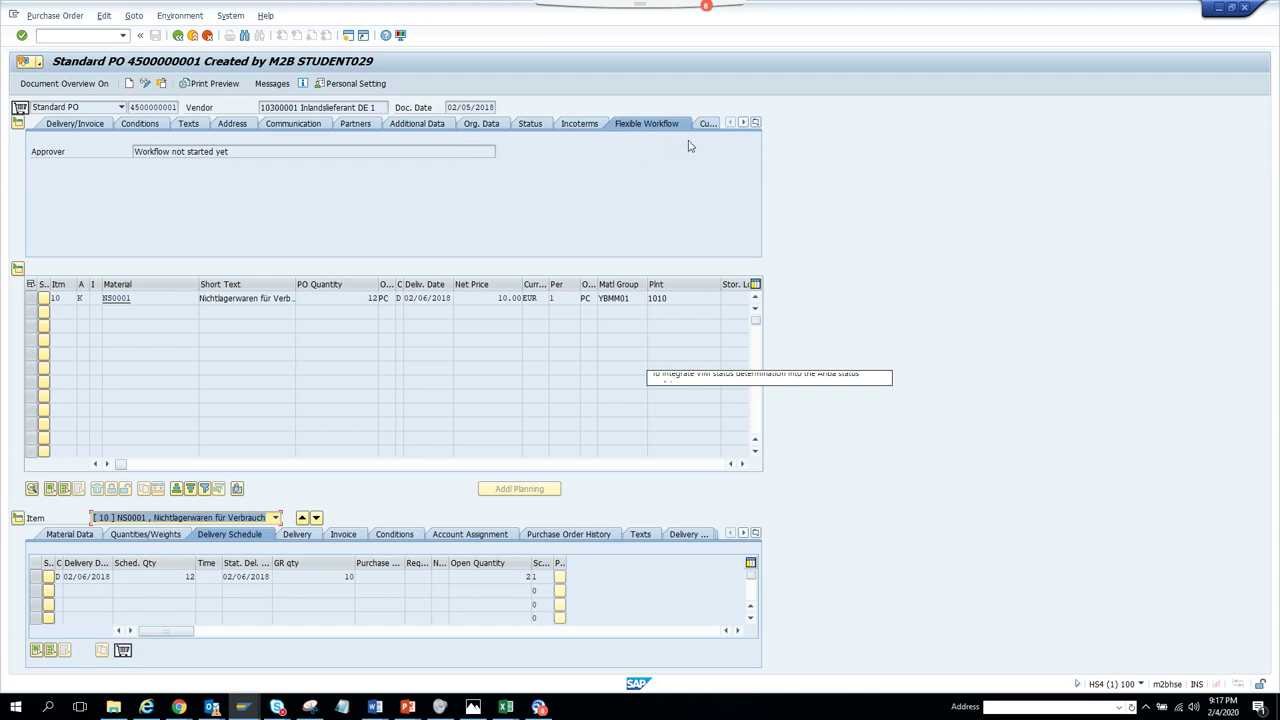
{"action": "left_click", "coordinate": [705, 125]}
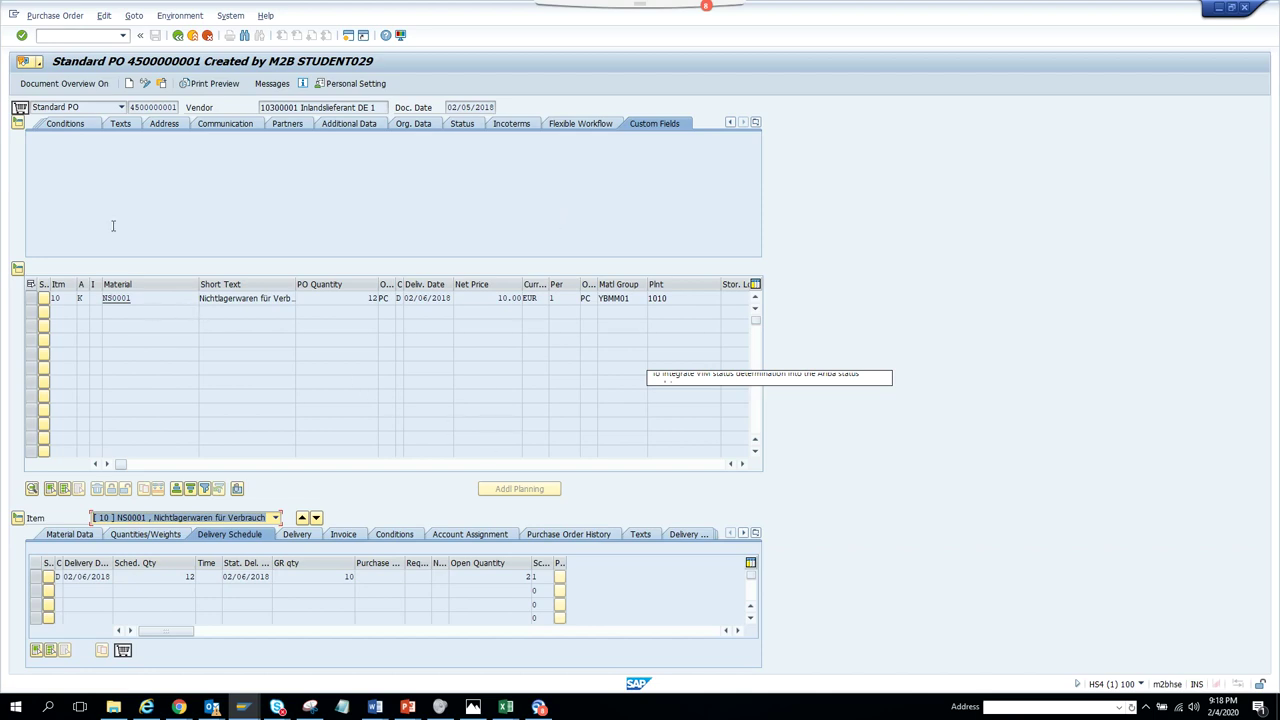
- Display the header changes of the purchase order and return to the order
{"action": "left_click", "coordinate": [179, 18]}
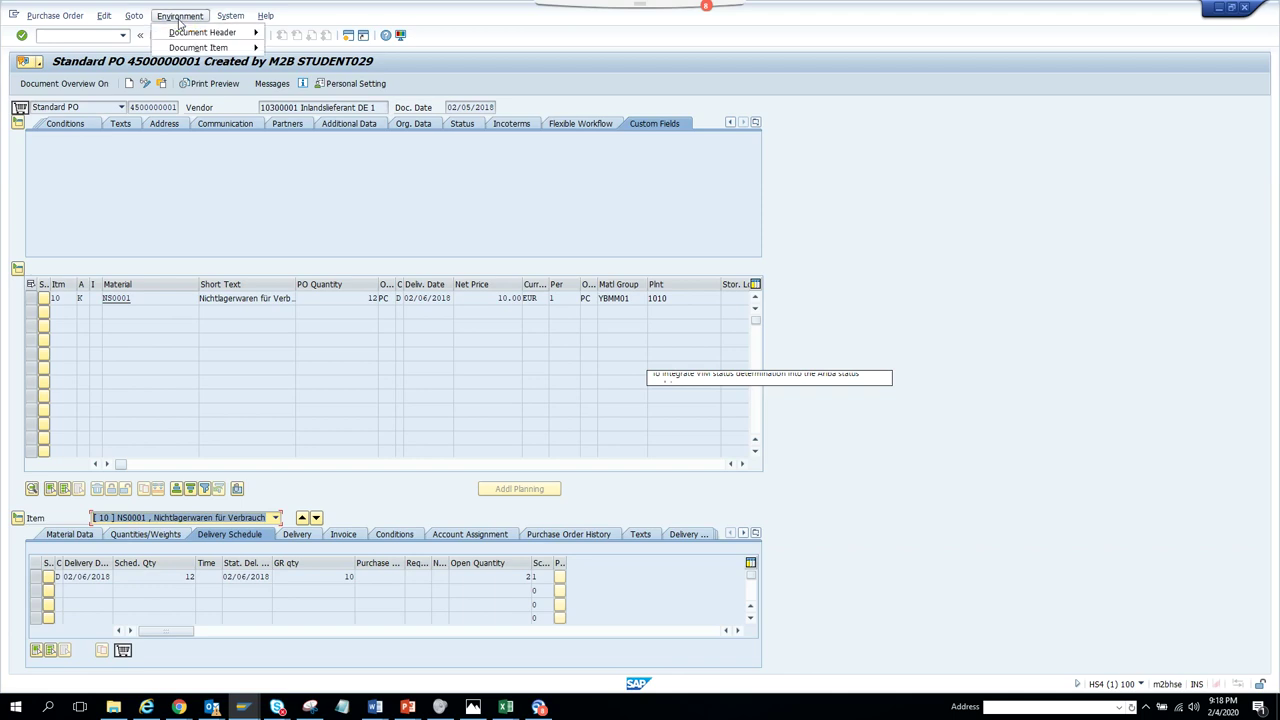
{"action": "mouse_move", "coordinate": [200, 33]}
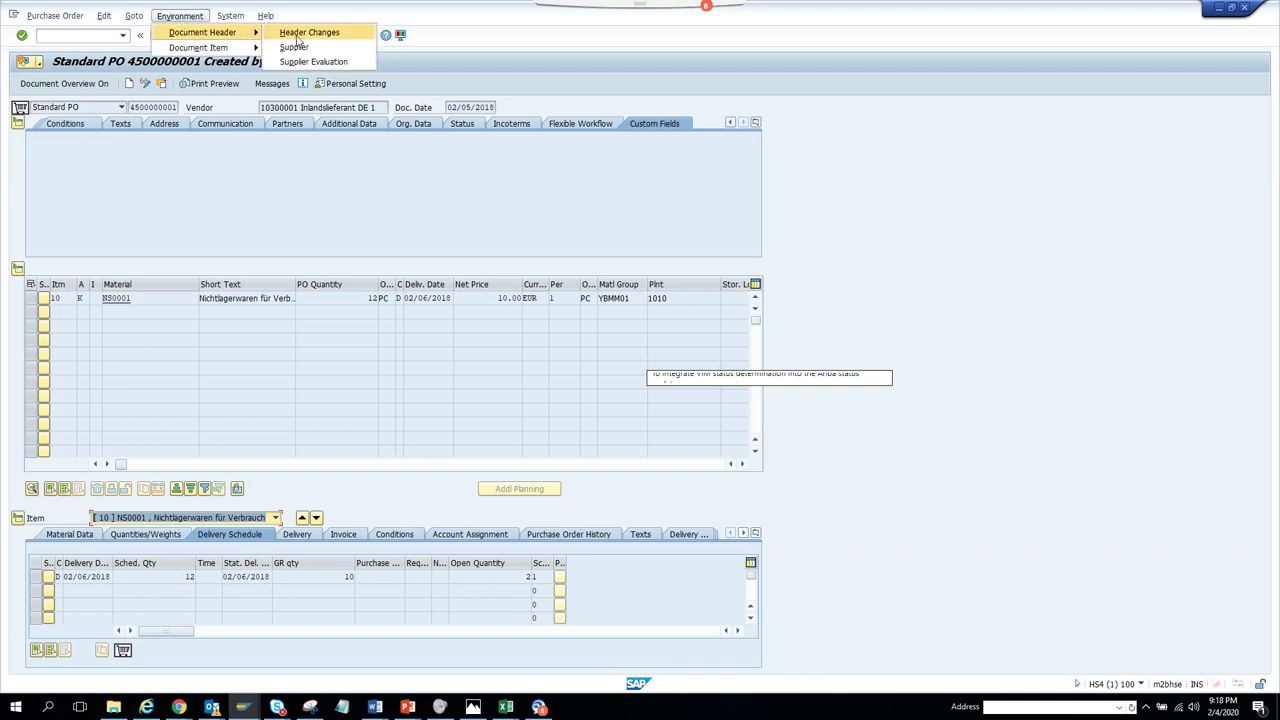
{"action": "left_click", "coordinate": [297, 33]}
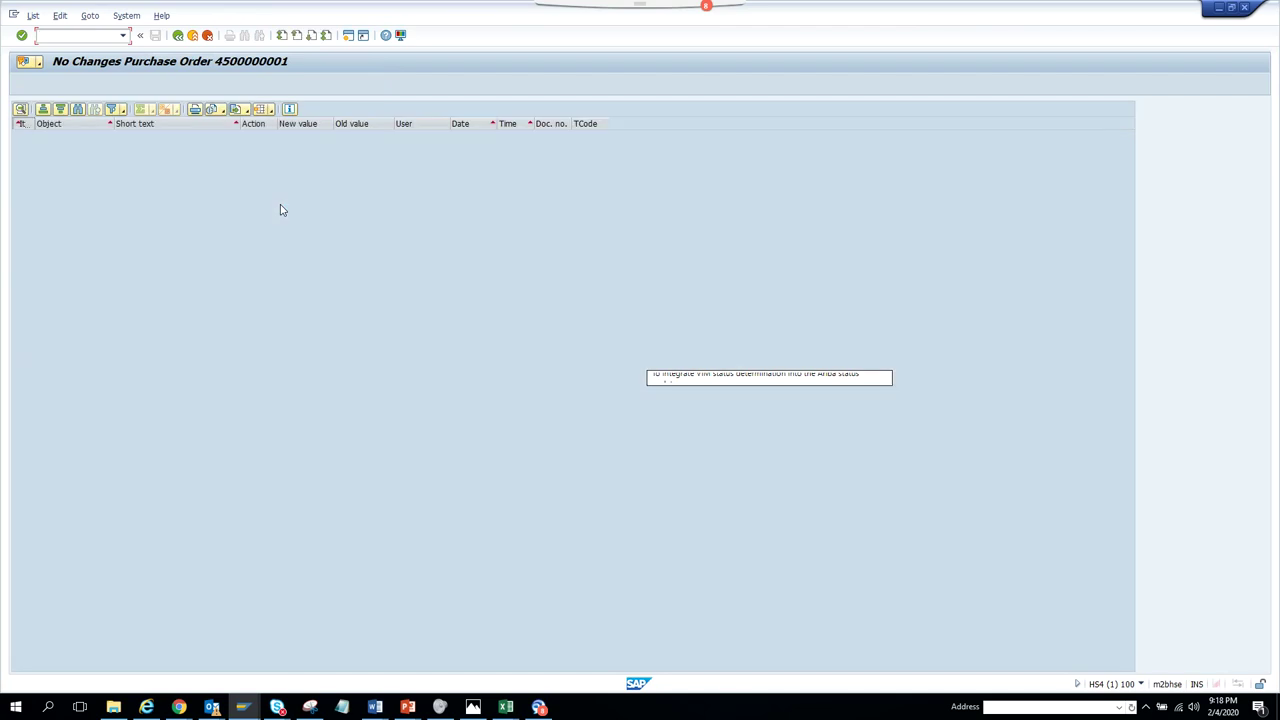
{"action": "left_click", "coordinate": [178, 36]}
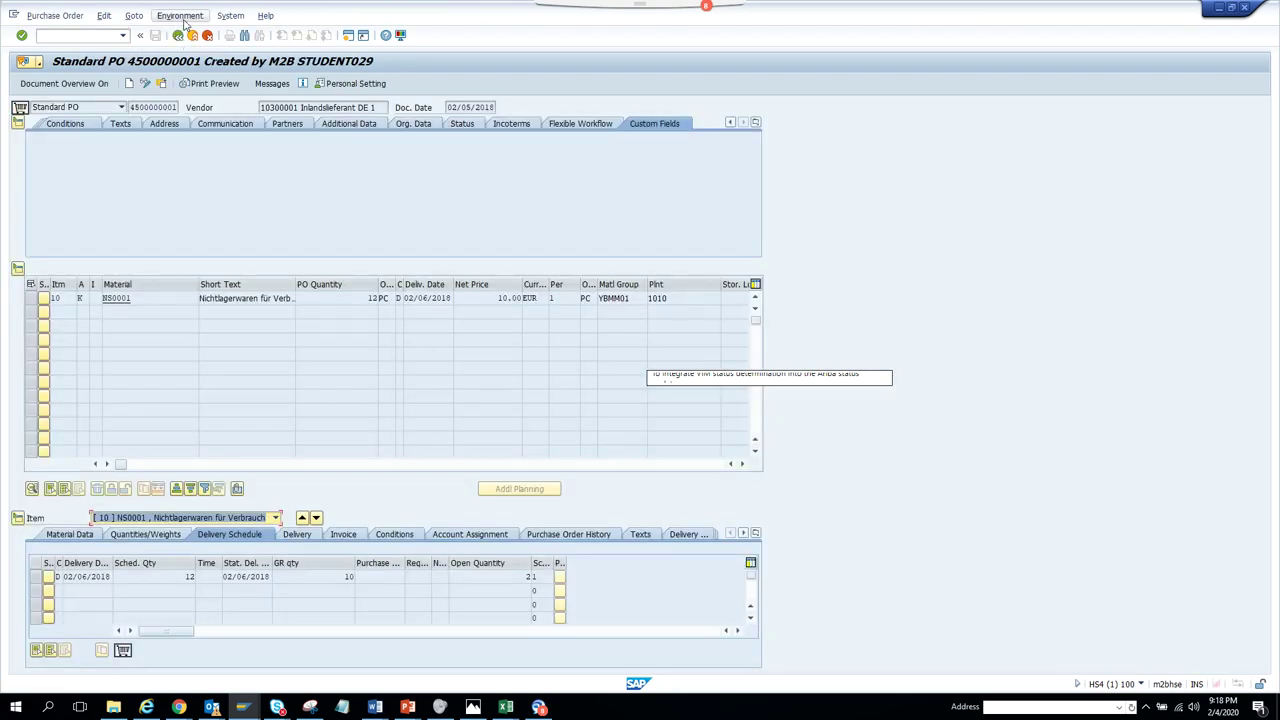
- Display the item changes of purchase order item 10, and return to the purchase order report
{"action": "left_click", "coordinate": [180, 16]}
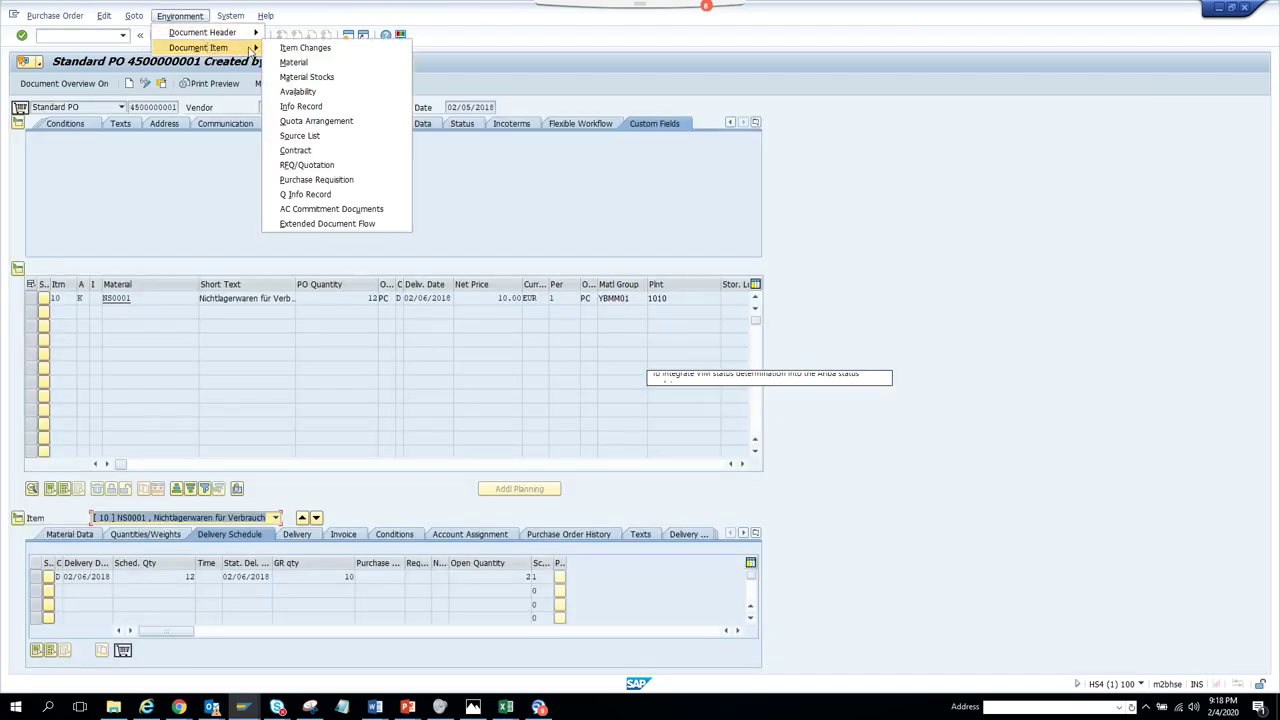
{"action": "left_click", "coordinate": [303, 48]}
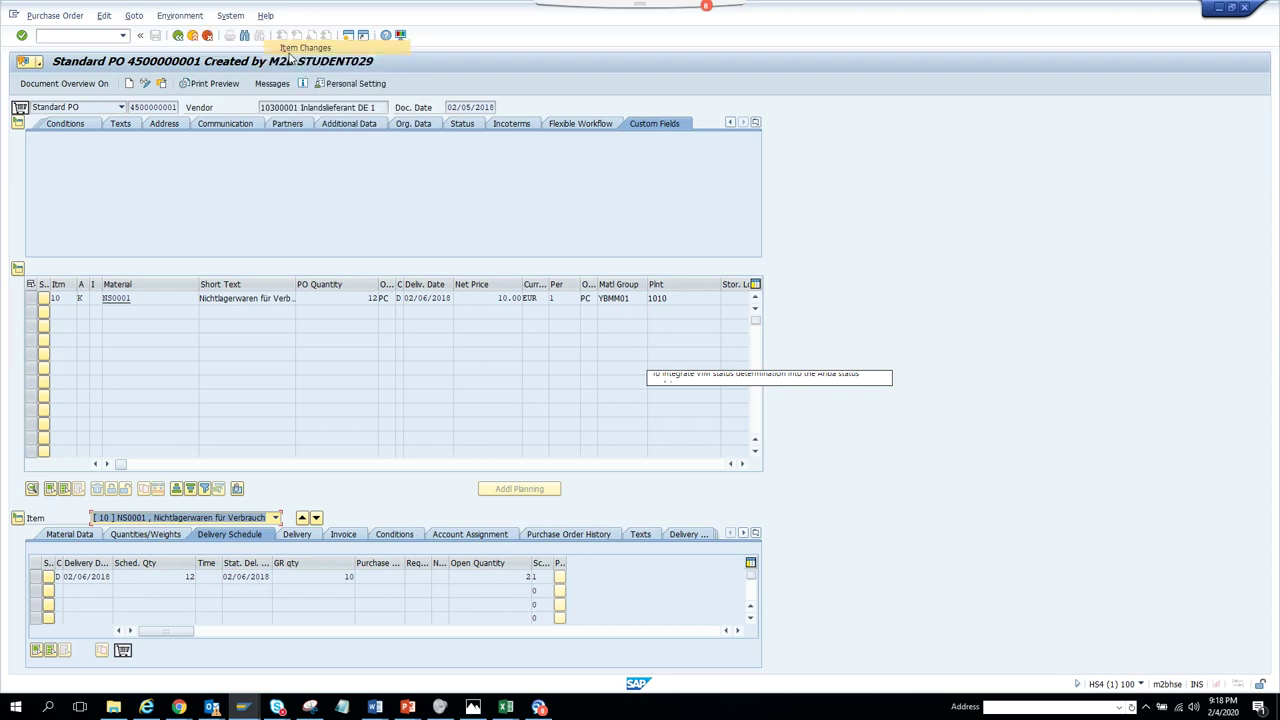
{"action": "left_click", "coordinate": [33, 298]}
{"action": "left_click", "coordinate": [179, 15]}
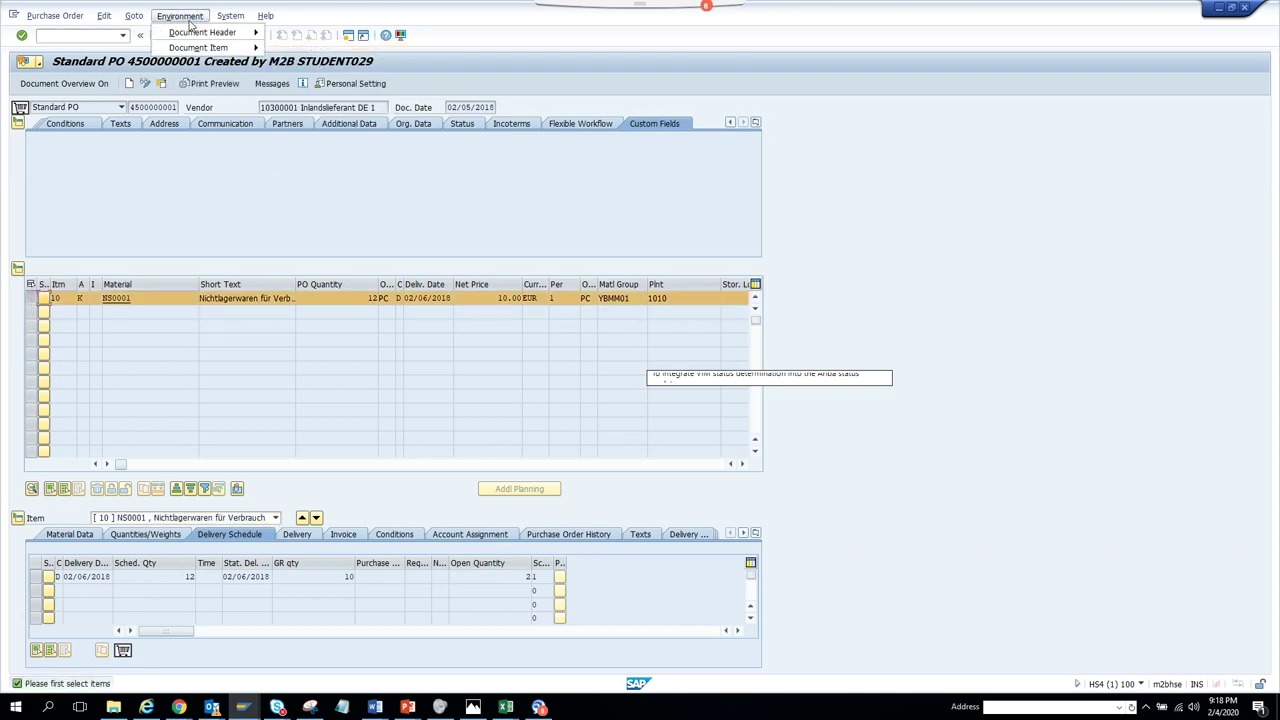
{"action": "mouse_move", "coordinate": [201, 47]}
{"action": "left_click", "coordinate": [303, 48]}
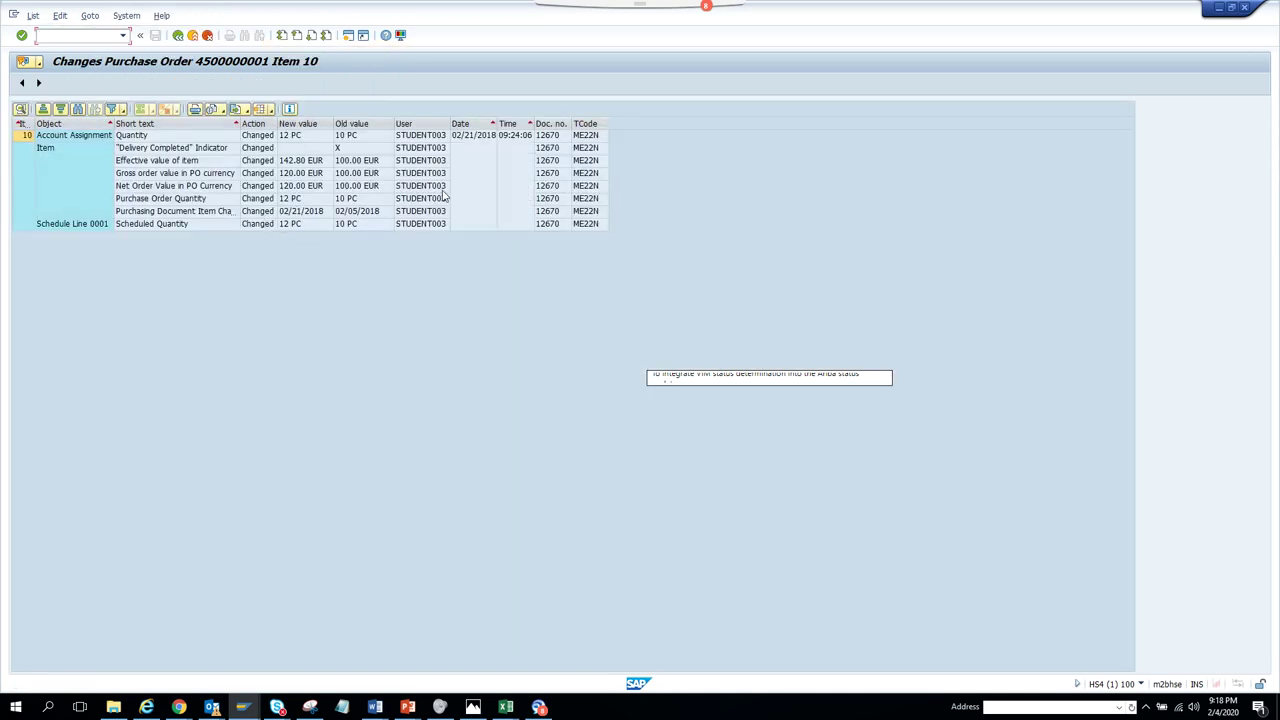
{"action": "left_click", "coordinate": [177, 35]}
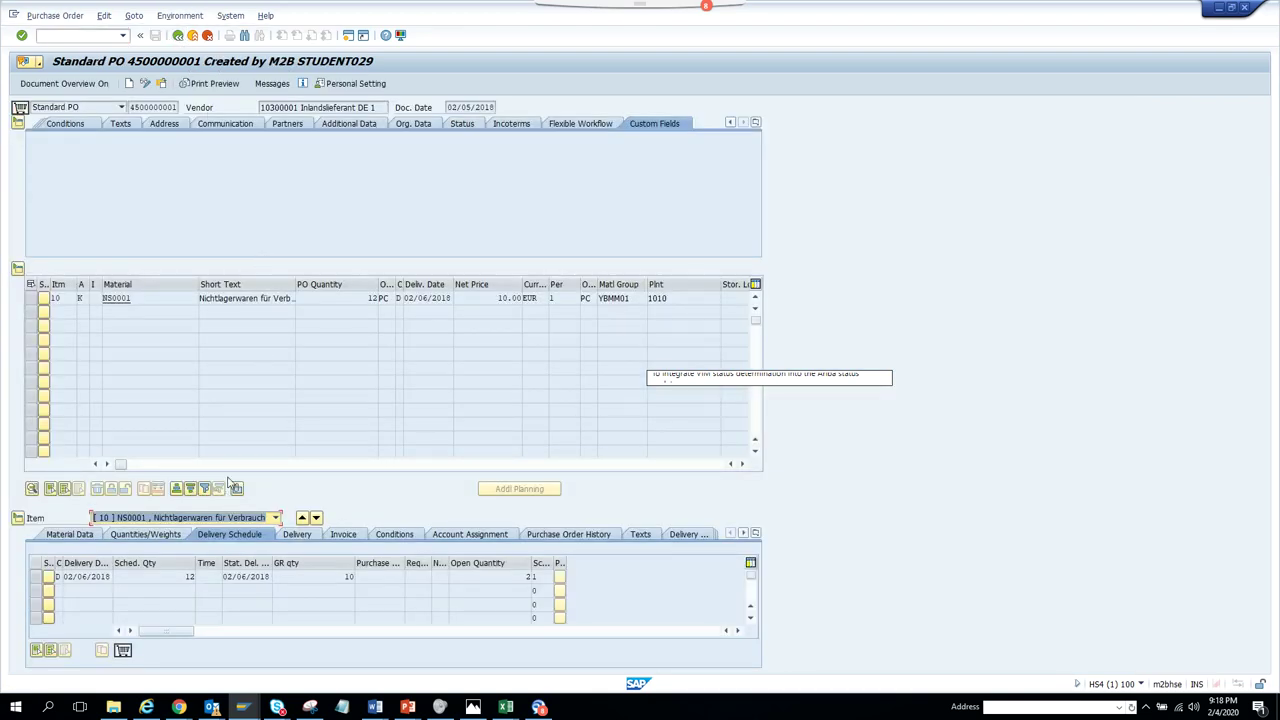
{"action": "left_click", "coordinate": [177, 35]}
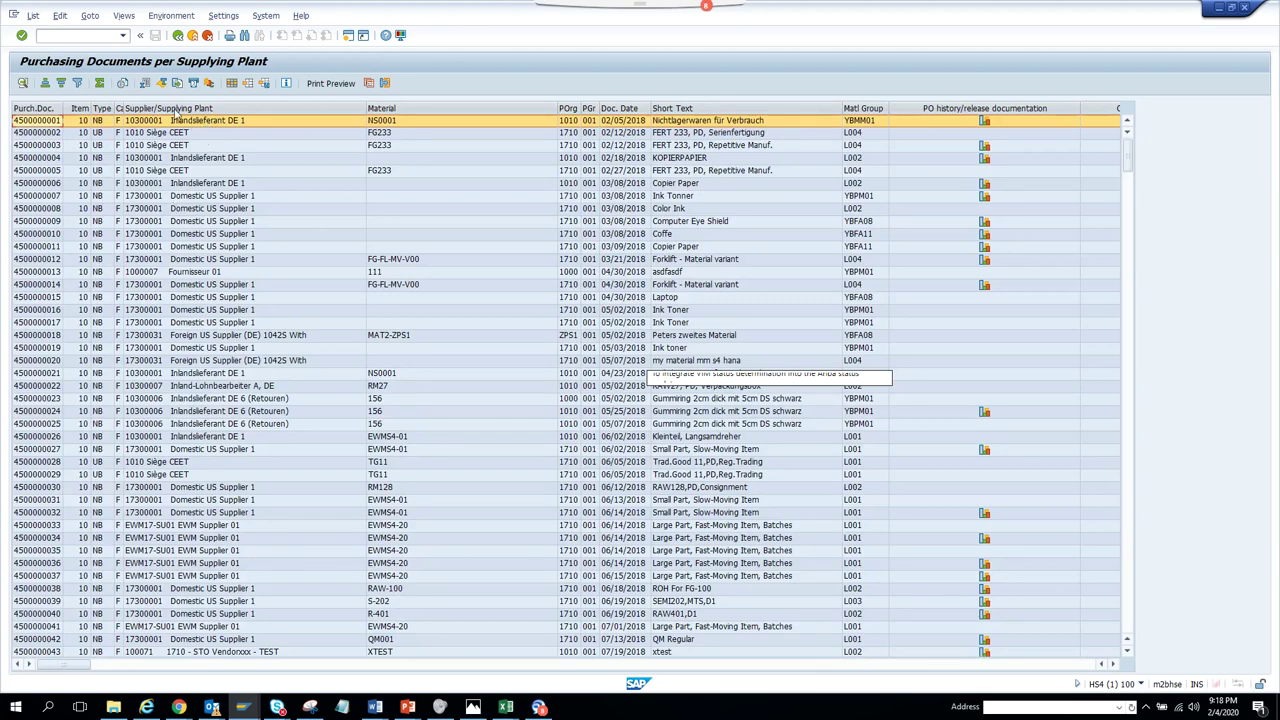
- Review the first purchase order's PO history and its supplier's master record, and return to the report
{"action": "double_click", "coordinate": [412, 120]}
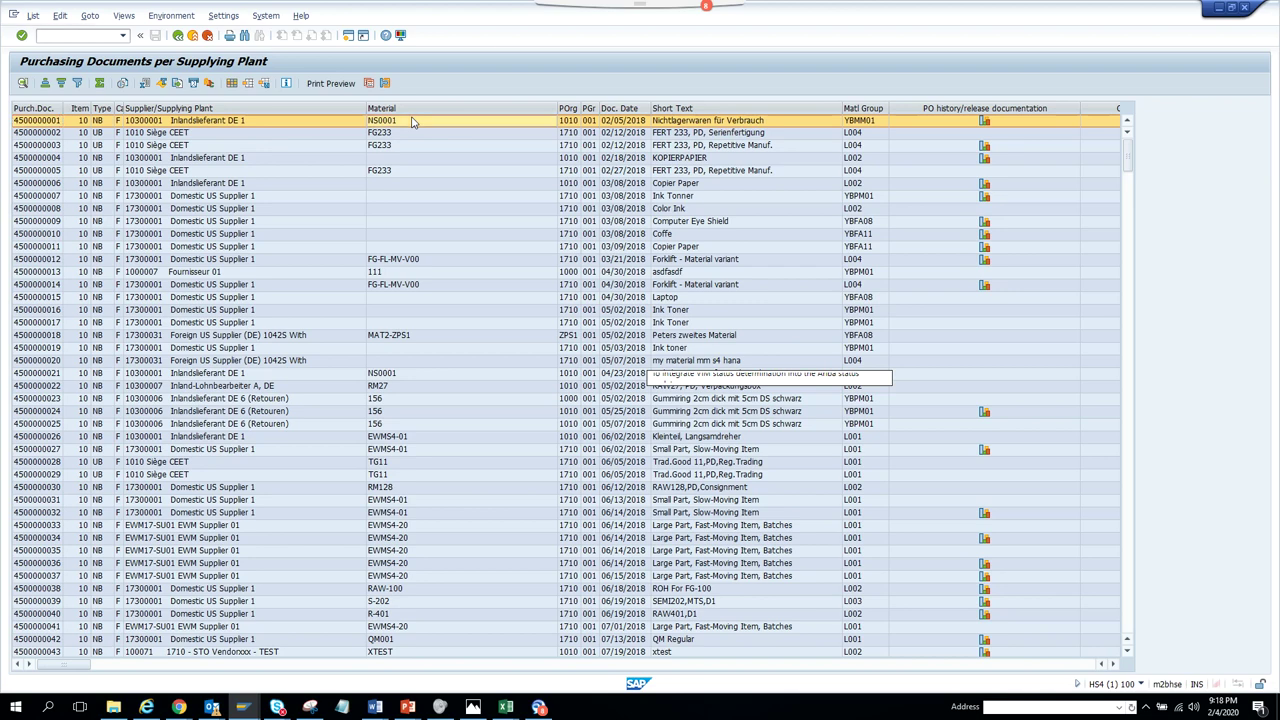
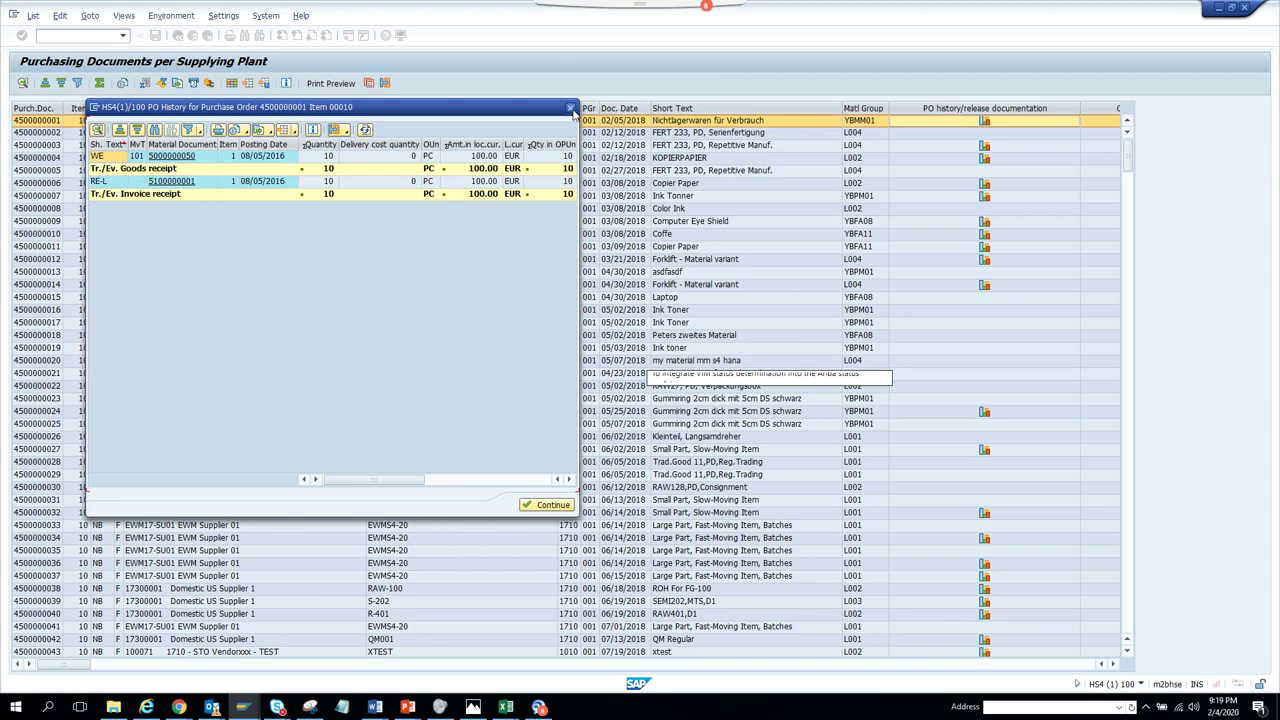
{"action": "left_click", "coordinate": [574, 113]}
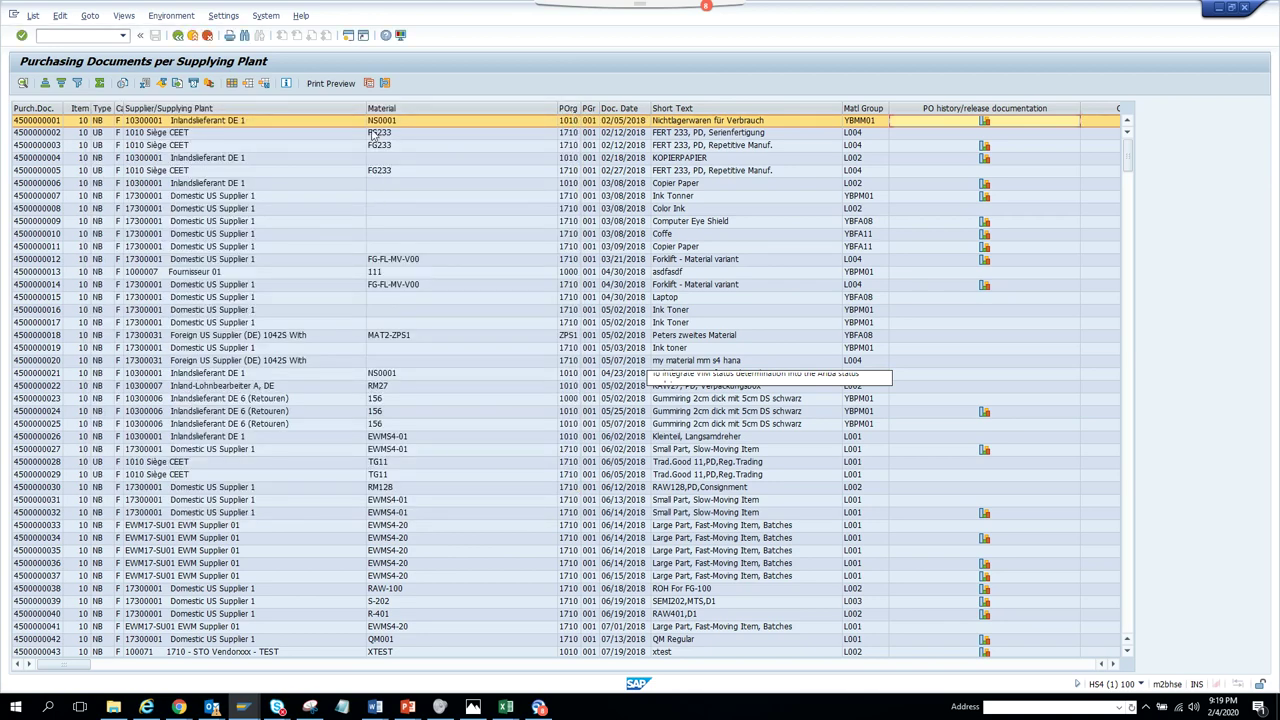
{"action": "left_click", "coordinate": [168, 125]}
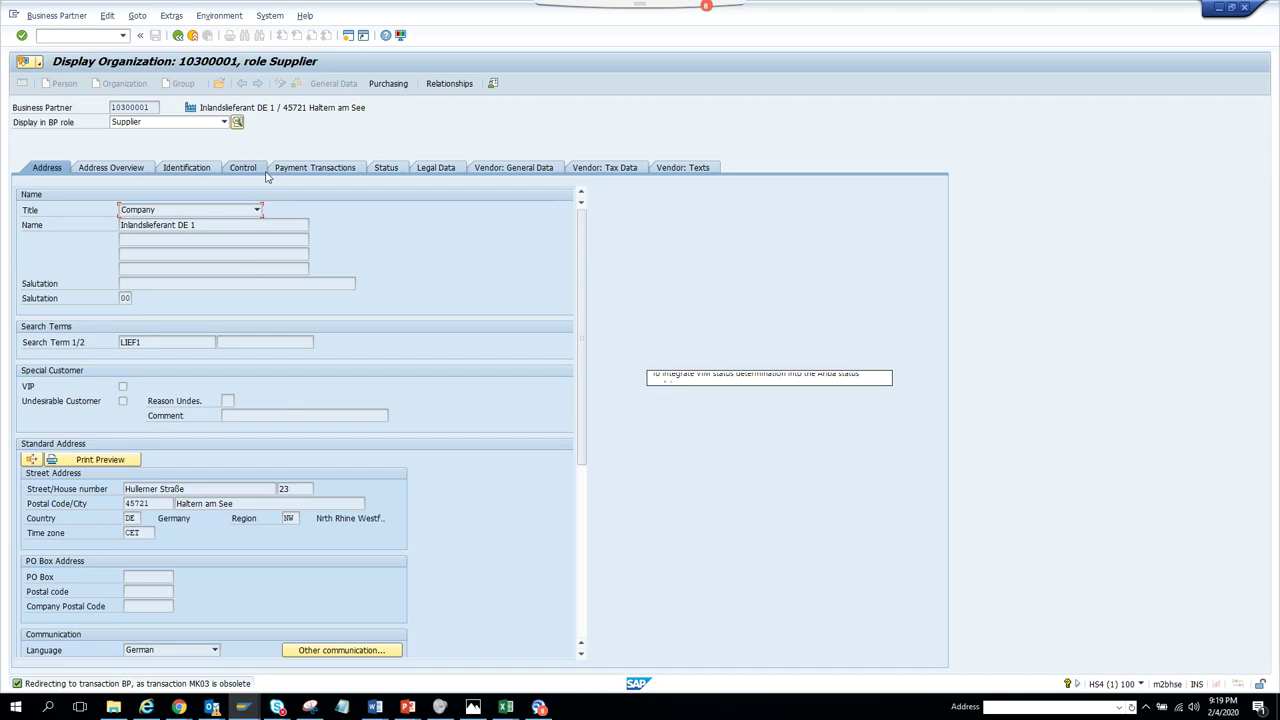
{"action": "left_click", "coordinate": [178, 36]}
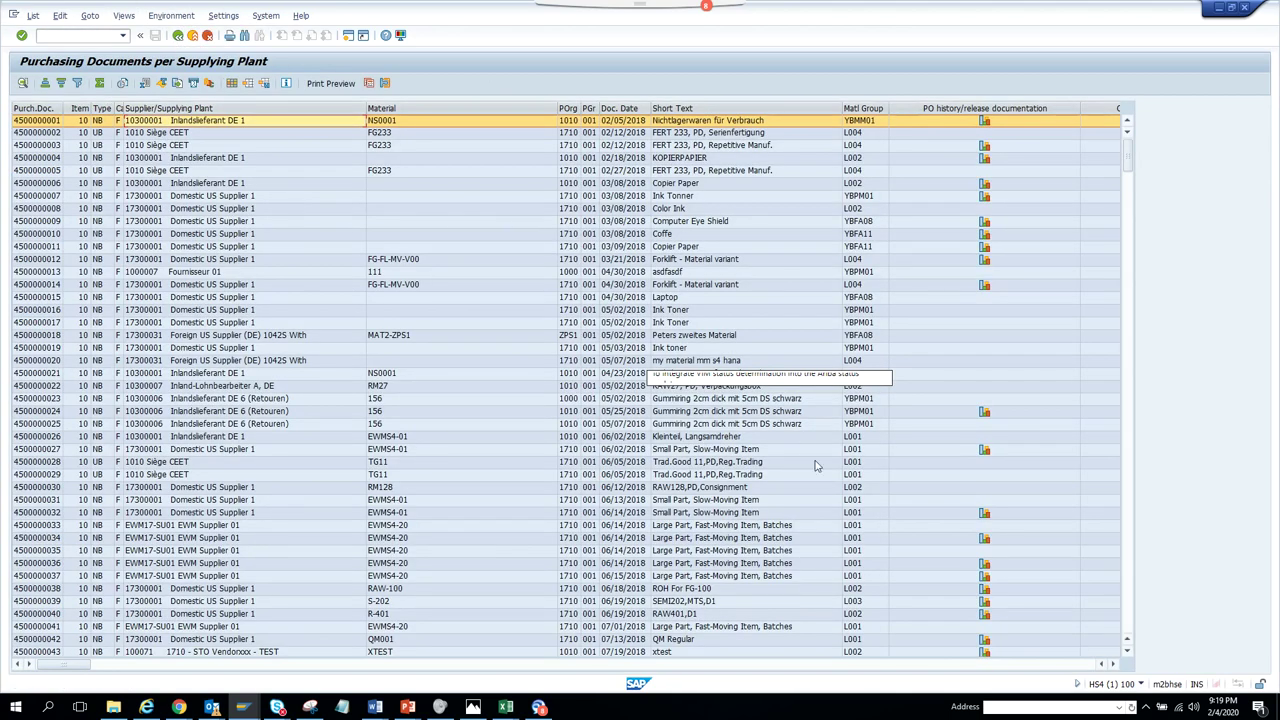
- Examine the report's plant, quantity, net price, target and open value, and still-to-be-delivered and still-to-be-invoiced columns
{"action": "left_click", "coordinate": [1114, 665]}
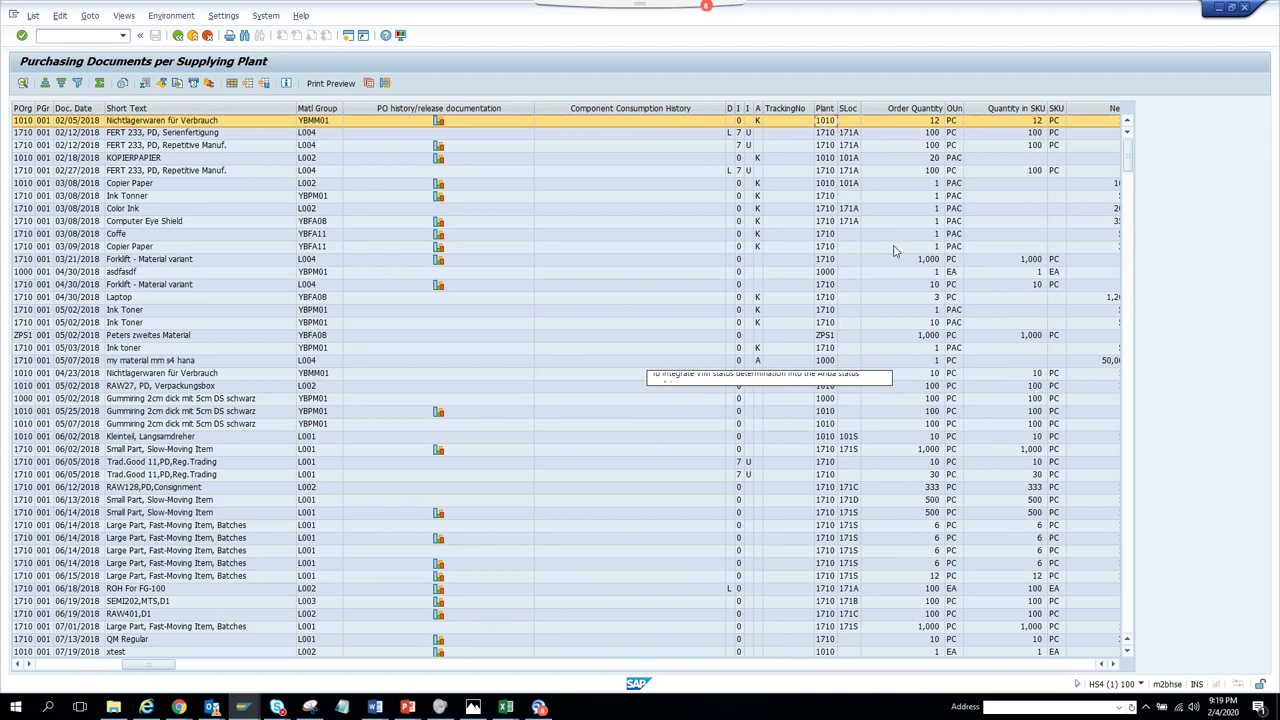
{"action": "left_click", "coordinate": [1114, 665]}
{"action": "left_click", "coordinate": [1114, 665]}
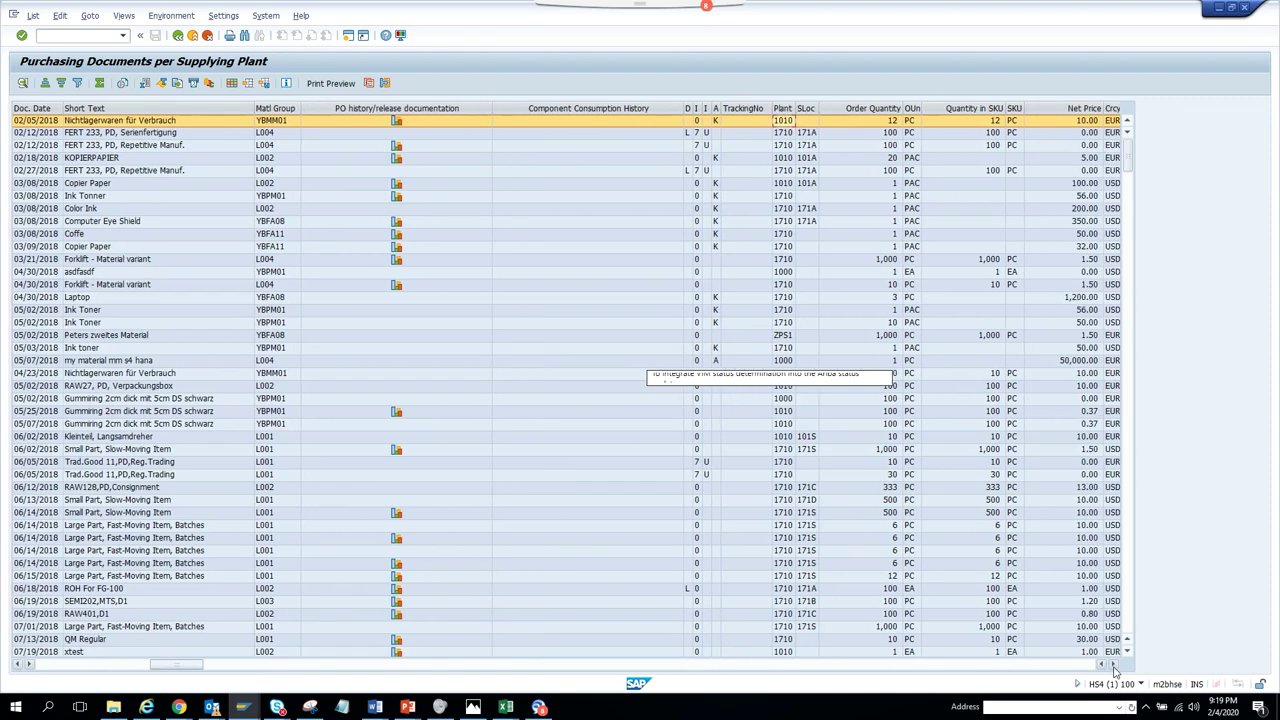
{"action": "left_click", "coordinate": [1114, 666]}
{"action": "left_click", "coordinate": [1114, 666]}
{"action": "left_click", "coordinate": [1114, 666]}
{"action": "left_click", "coordinate": [1114, 666]}
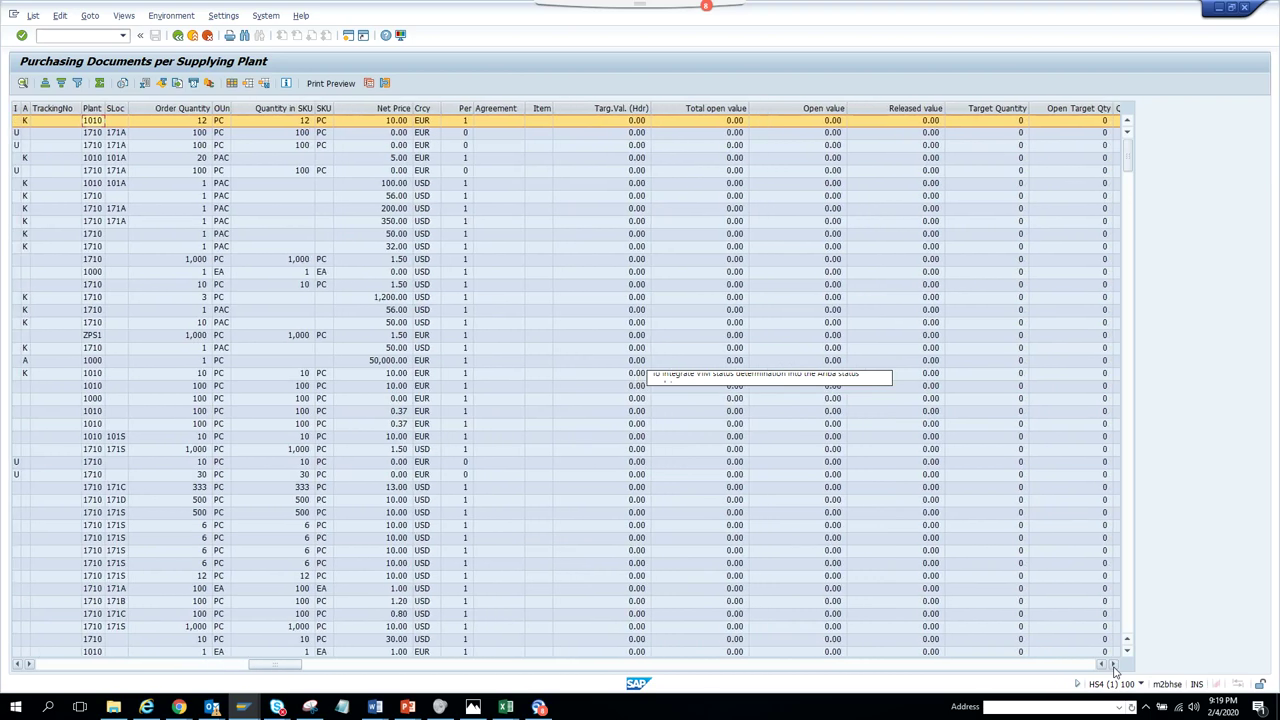
{"action": "left_click", "coordinate": [1114, 666]}
{"action": "left_click", "coordinate": [1114, 666]}
{"action": "left_click", "coordinate": [1114, 666]}
{"action": "left_click", "coordinate": [1114, 666]}
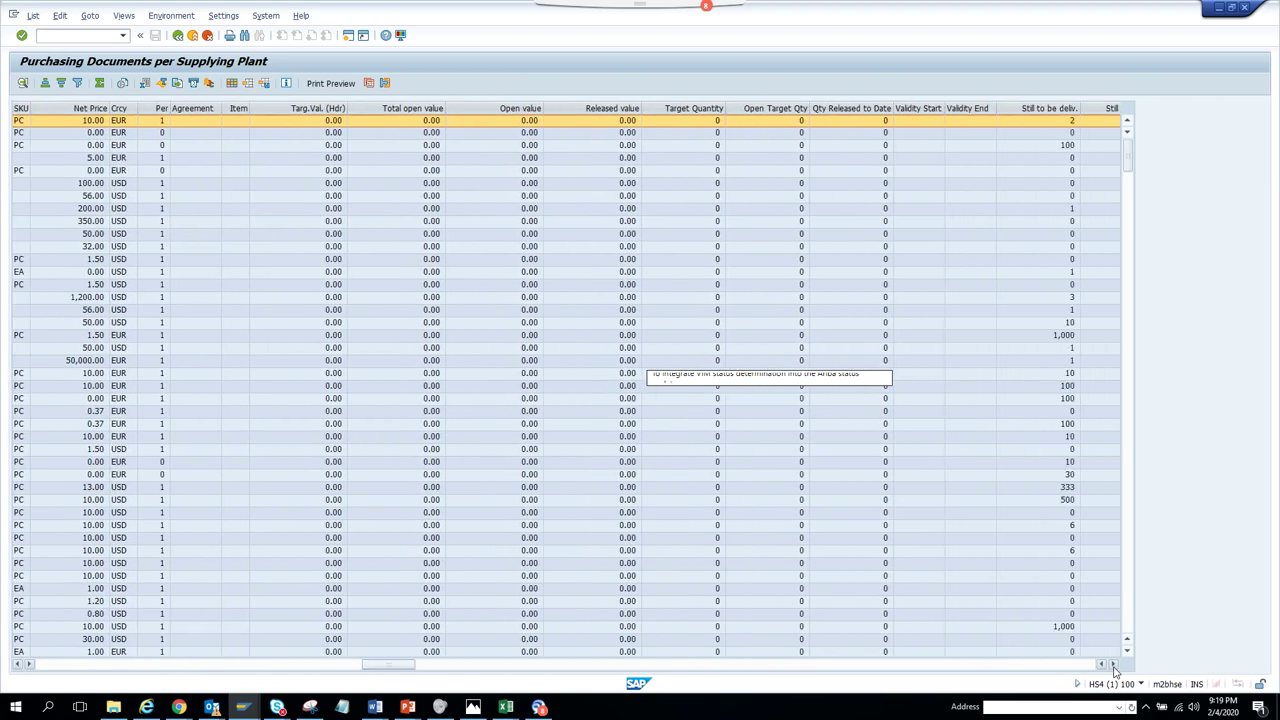
{"action": "left_click", "coordinate": [1114, 666]}
{"action": "left_click", "coordinate": [1114, 666]}
{"action": "left_click", "coordinate": [1114, 666]}
{"action": "left_click", "coordinate": [1114, 666]}
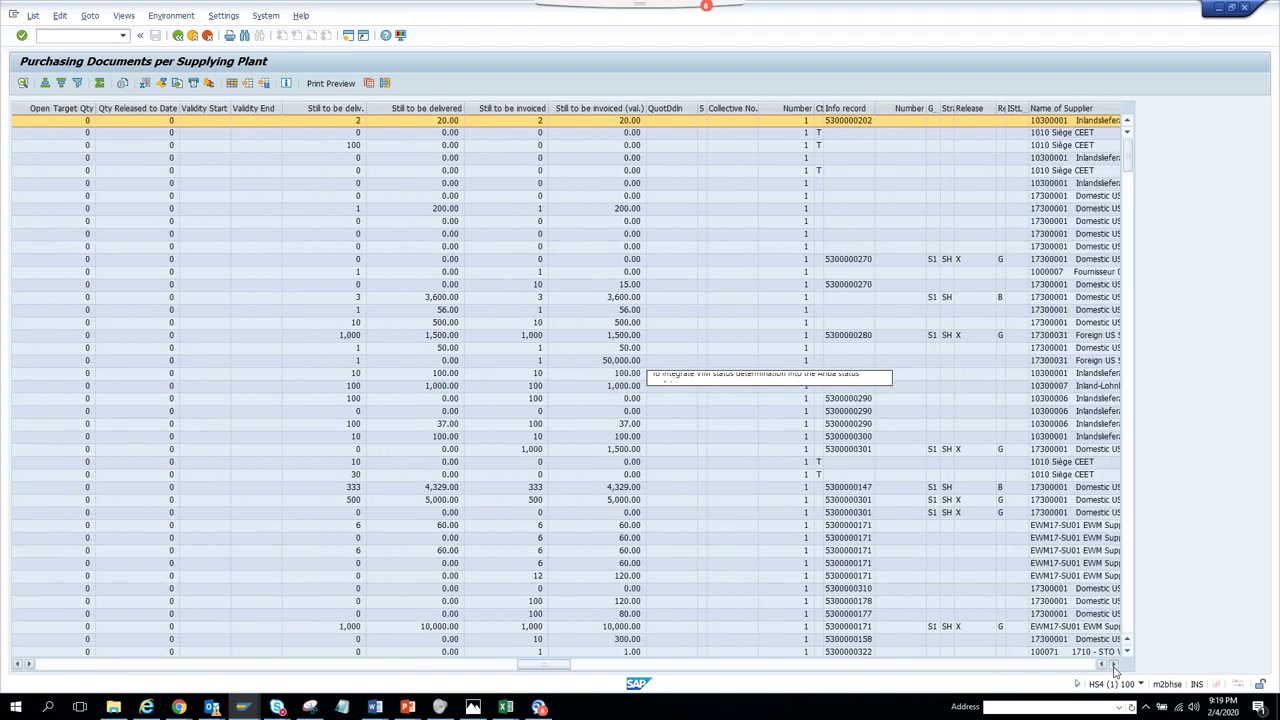
- Display the purchasing info record of the first purchase order, and return to the report
{"action": "left_click", "coordinate": [1114, 666]}
{"action": "left_click", "coordinate": [1114, 666]}
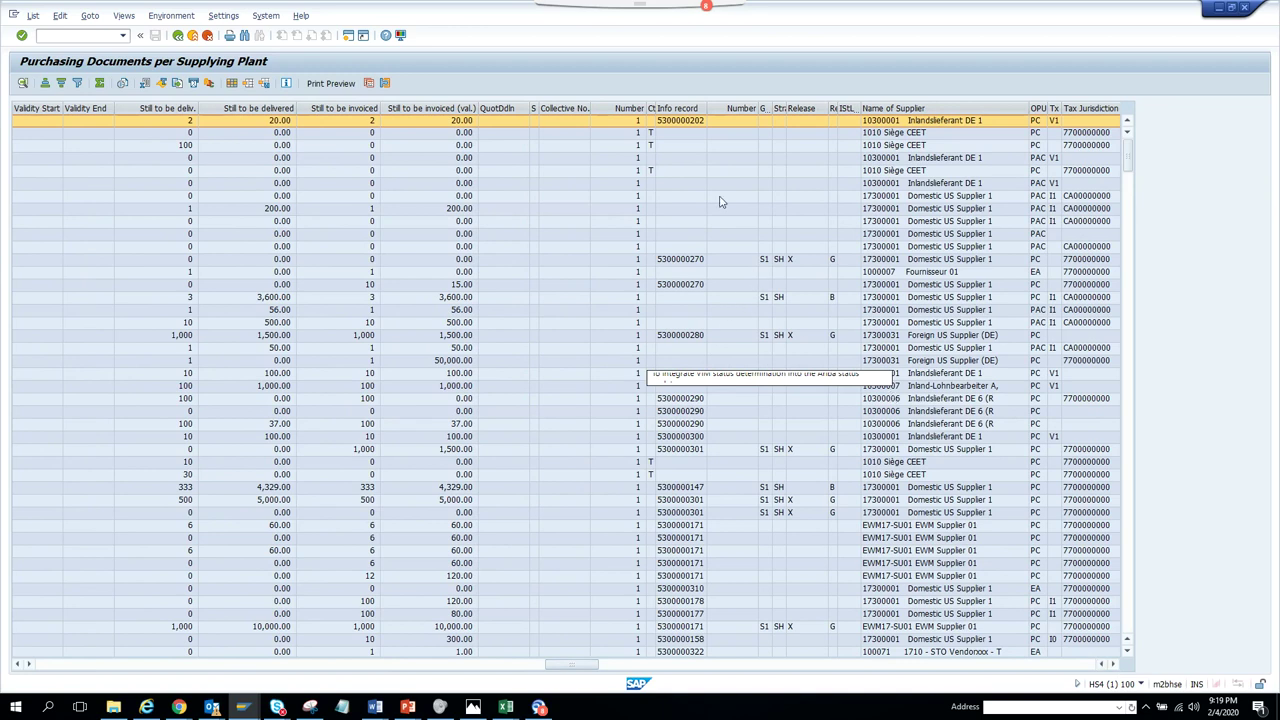
{"action": "double_click", "coordinate": [688, 121]}
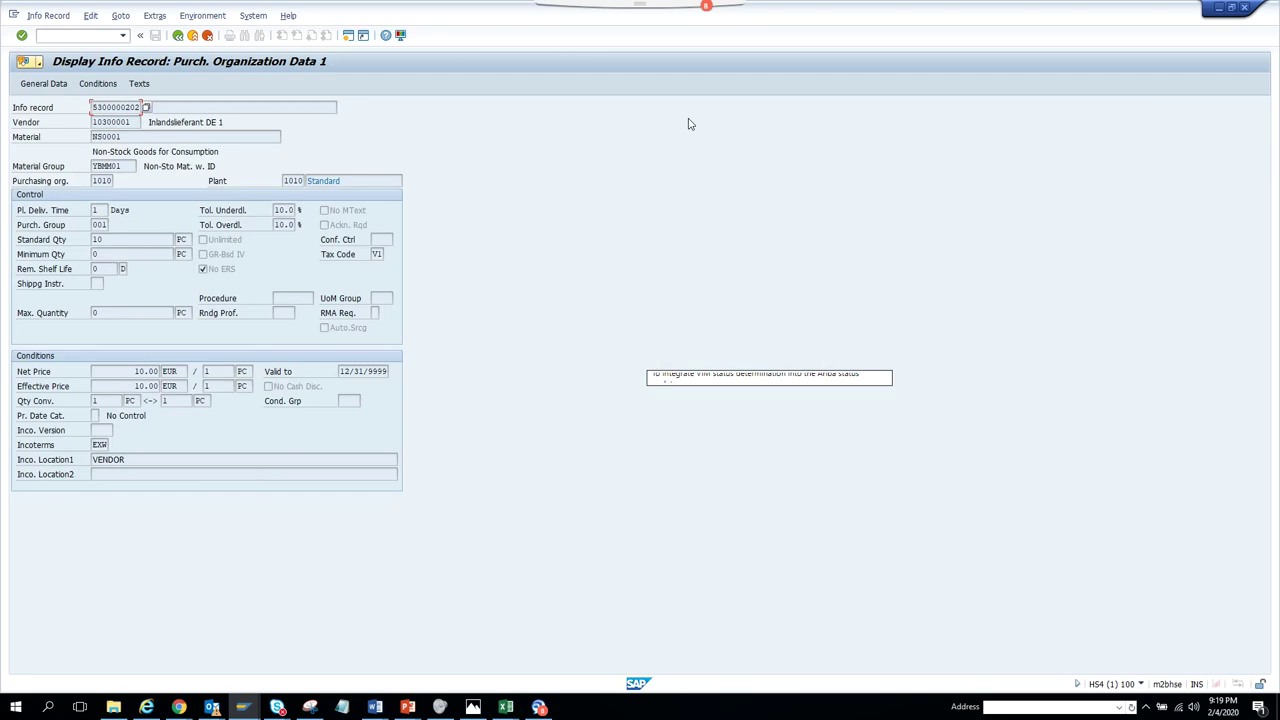
{"action": "left_click", "coordinate": [177, 35]}
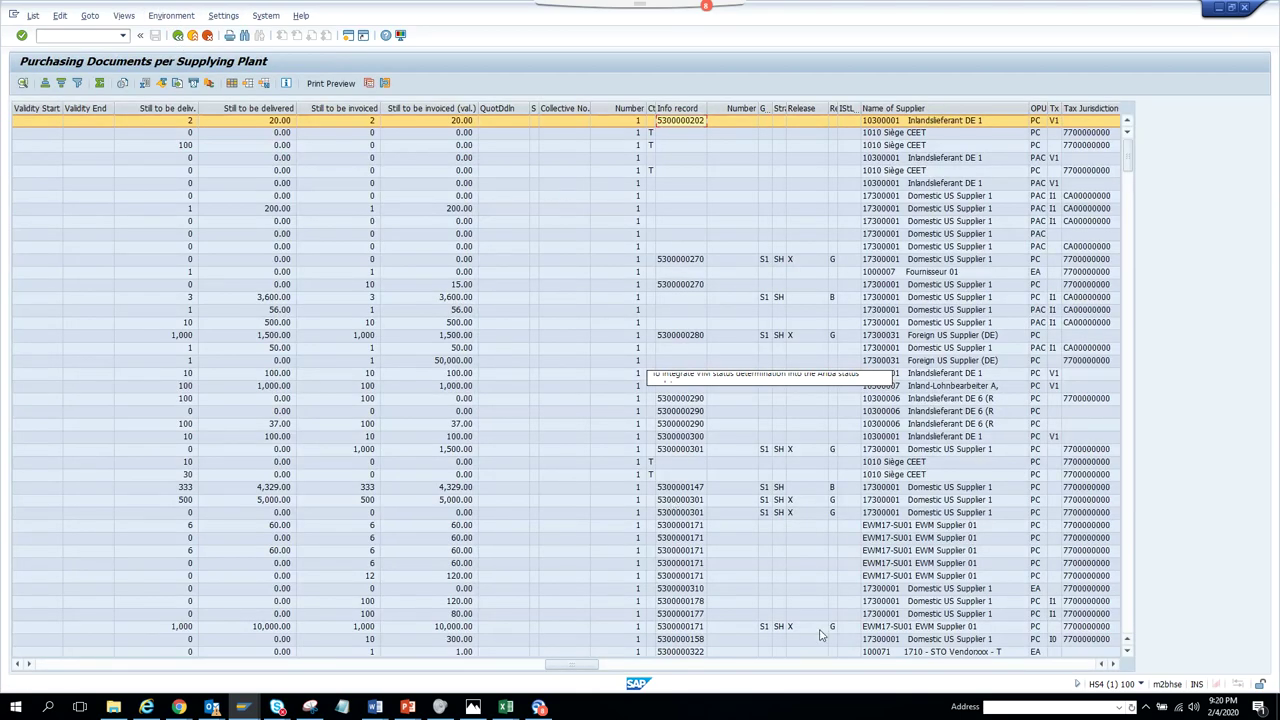
- Examine the report's remaining columns, from tax jurisdiction and net order value through the segments to the characteristic descriptions
{"action": "left_click", "coordinate": [1114, 665]}
{"action": "left_click", "coordinate": [1114, 665]}
{"action": "left_click", "coordinate": [1114, 665]}
{"action": "left_click", "coordinate": [1114, 665]}
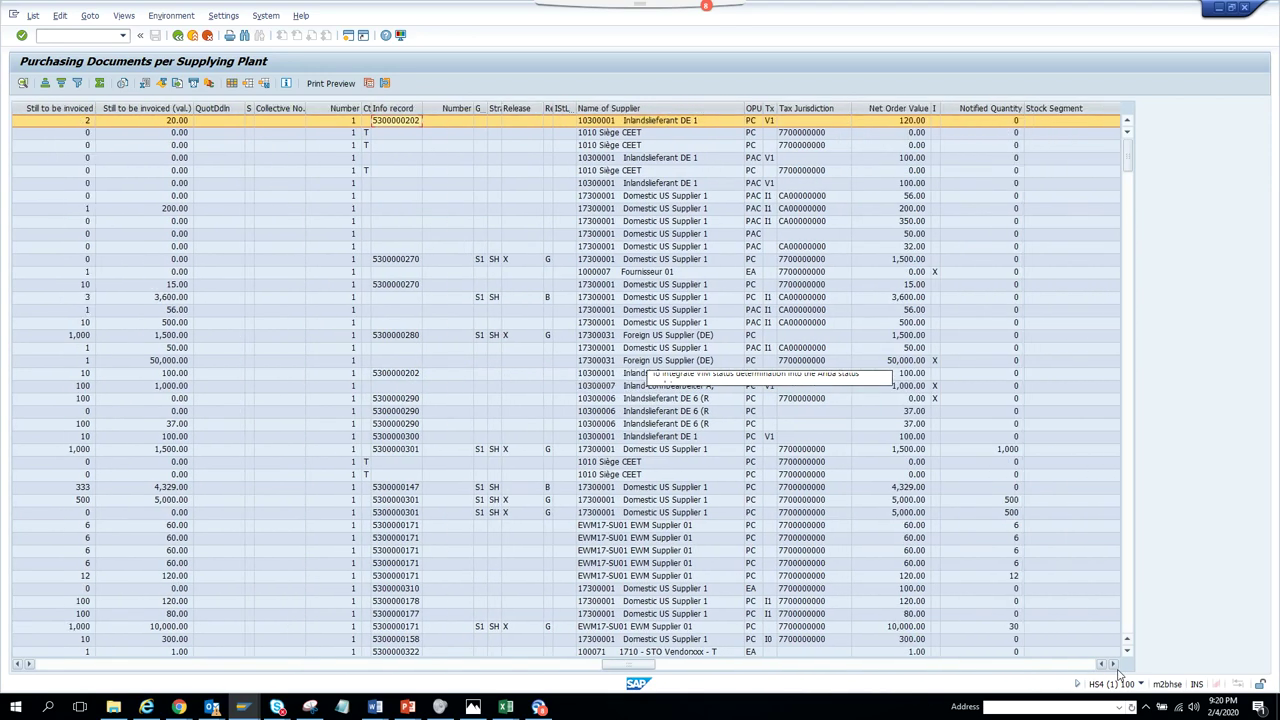
{"action": "left_click", "coordinate": [1114, 665]}
{"action": "left_click", "coordinate": [1114, 665]}
{"action": "left_click", "coordinate": [1114, 665]}
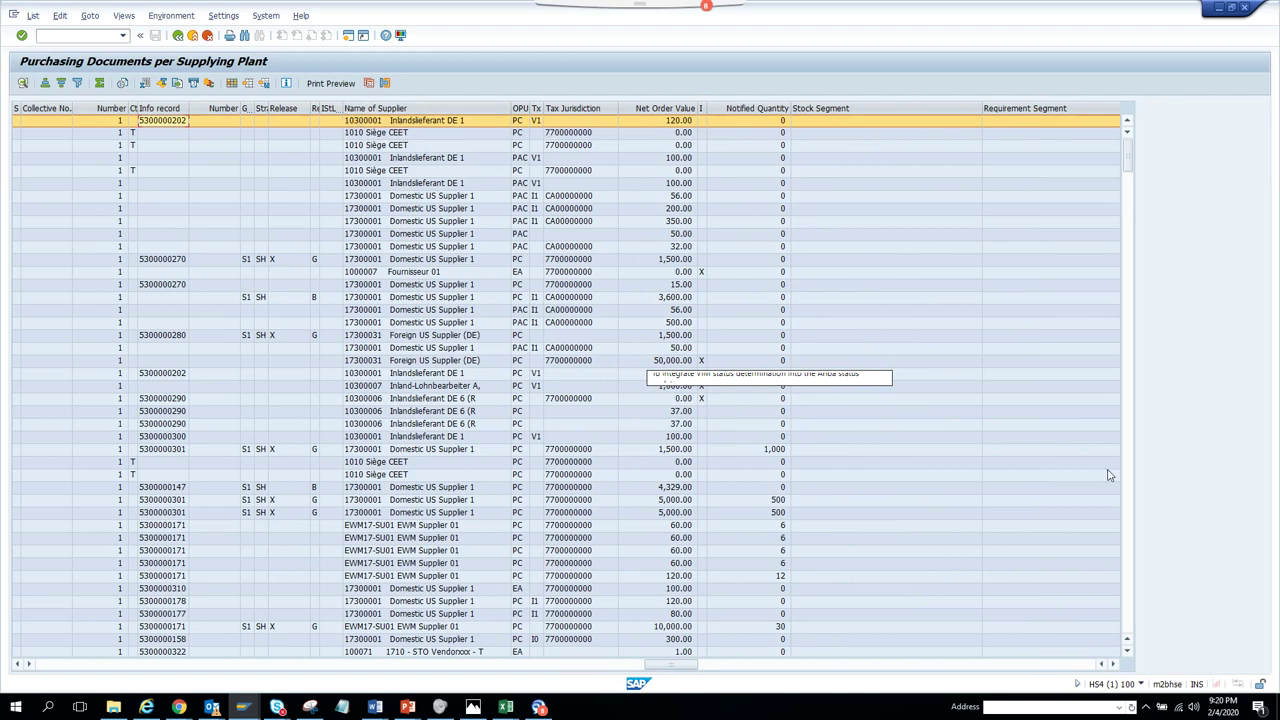
{"action": "left_click", "coordinate": [1113, 665]}
{"action": "left_click", "coordinate": [1113, 665]}
{"action": "left_click", "coordinate": [1113, 665]}
{"action": "left_click", "coordinate": [1113, 665]}
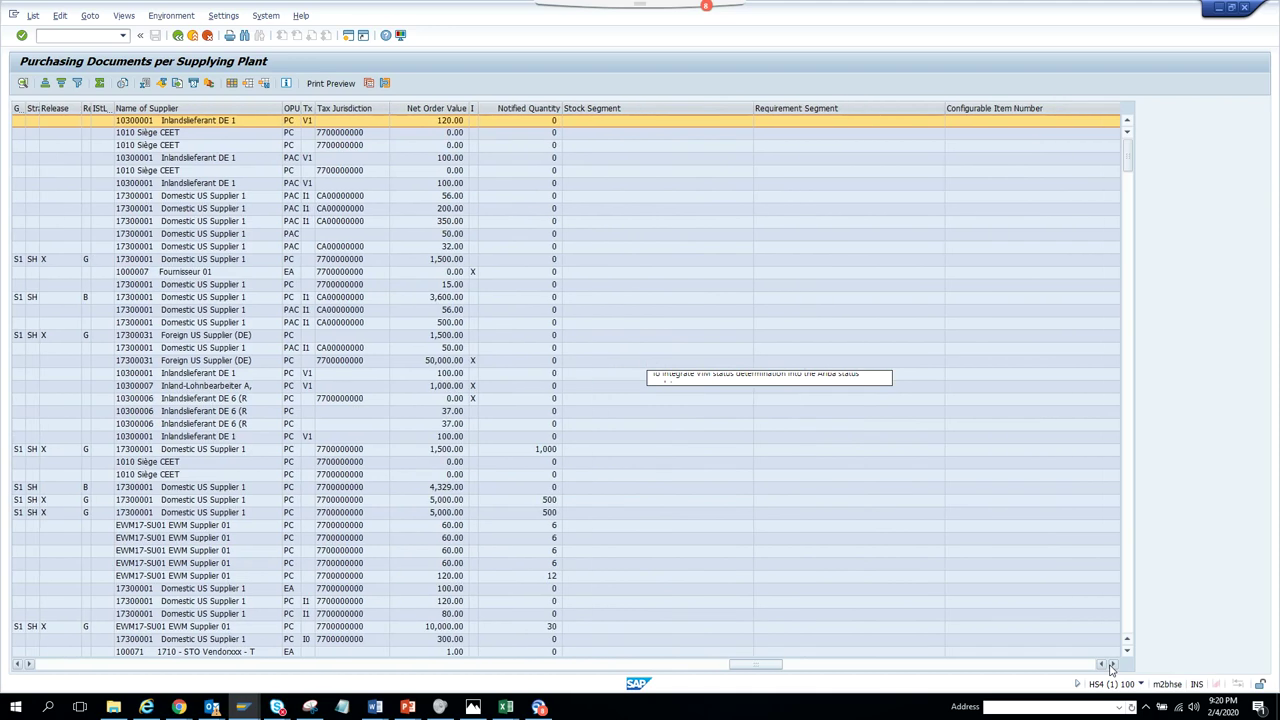
{"action": "left_click", "coordinate": [1113, 665]}
{"action": "left_click", "coordinate": [1113, 665]}
{"action": "left_click", "coordinate": [1113, 665]}
{"action": "left_click", "coordinate": [1113, 665]}
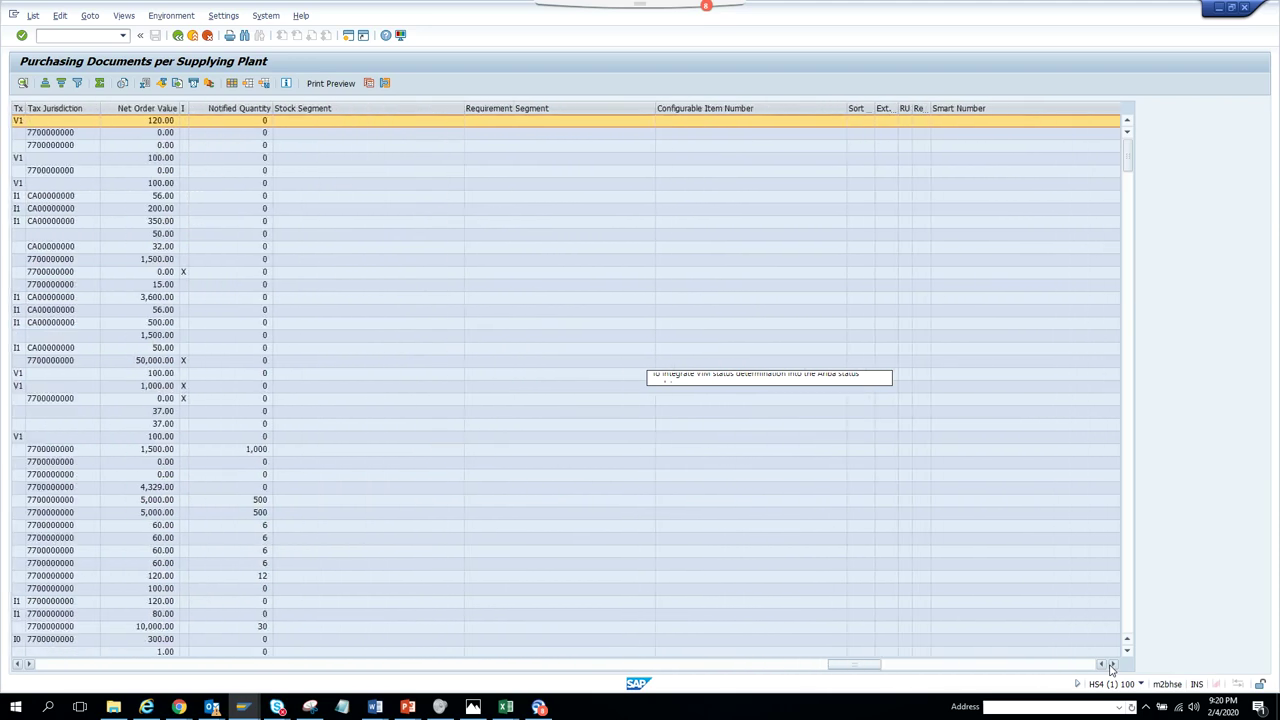
{"action": "left_click", "coordinate": [1113, 665]}
{"action": "left_click", "coordinate": [1113, 665]}
{"action": "left_click", "coordinate": [1113, 665]}
{"action": "left_click", "coordinate": [1113, 665]}
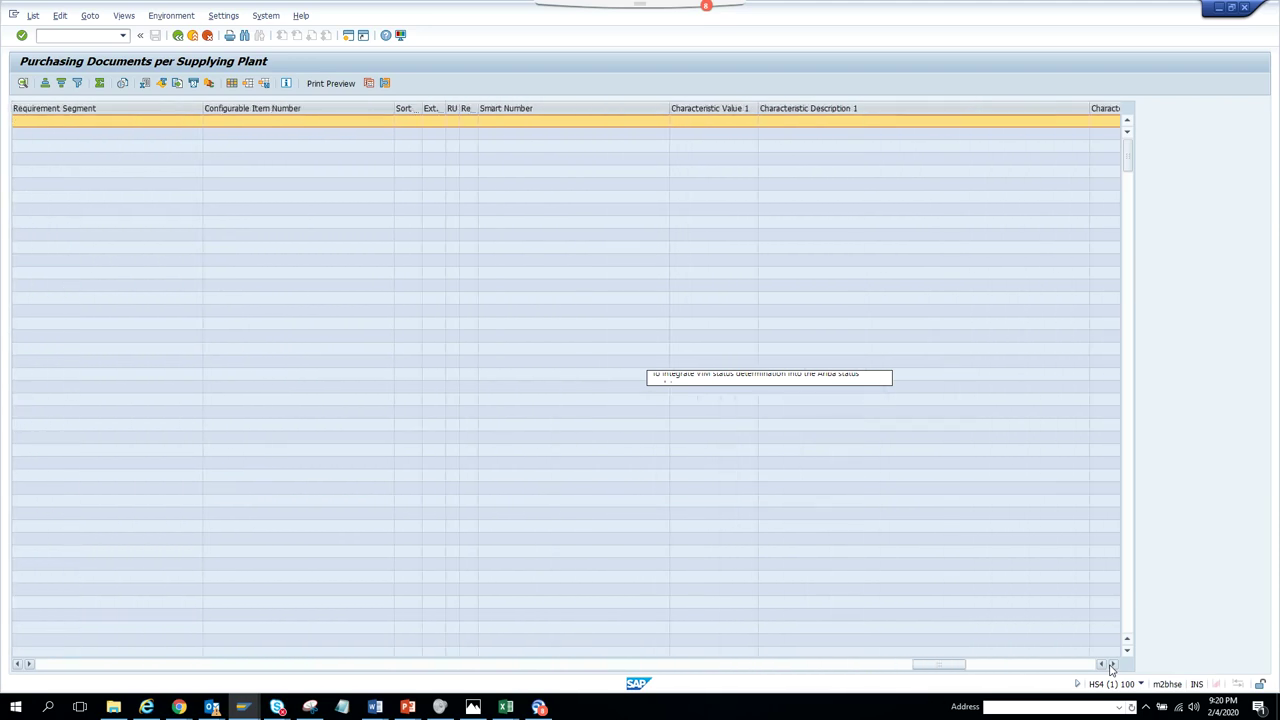
{"action": "left_click", "coordinate": [1113, 665]}
{"action": "left_click", "coordinate": [1113, 665]}
{"action": "left_click", "coordinate": [1113, 665]}
{"action": "left_click", "coordinate": [1113, 665]}
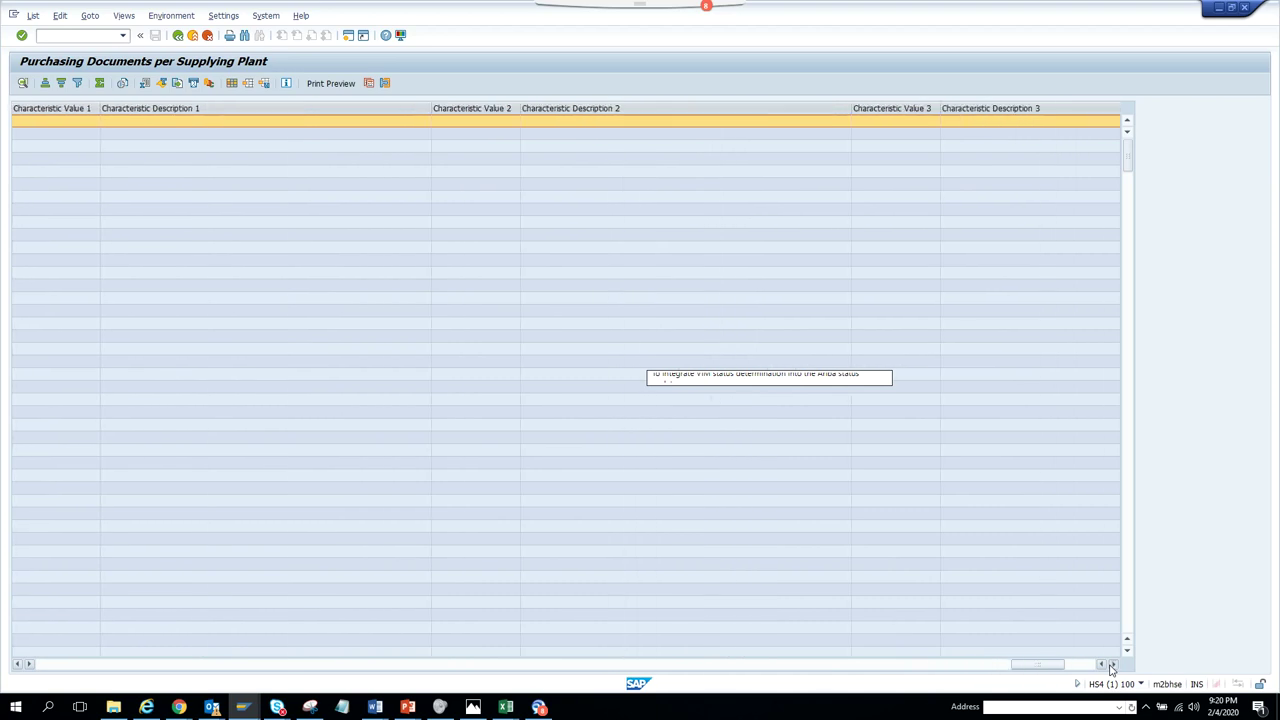
{"action": "left_click_drag", "start_coordinate": [1049, 664], "coordinate": [47, 657]}
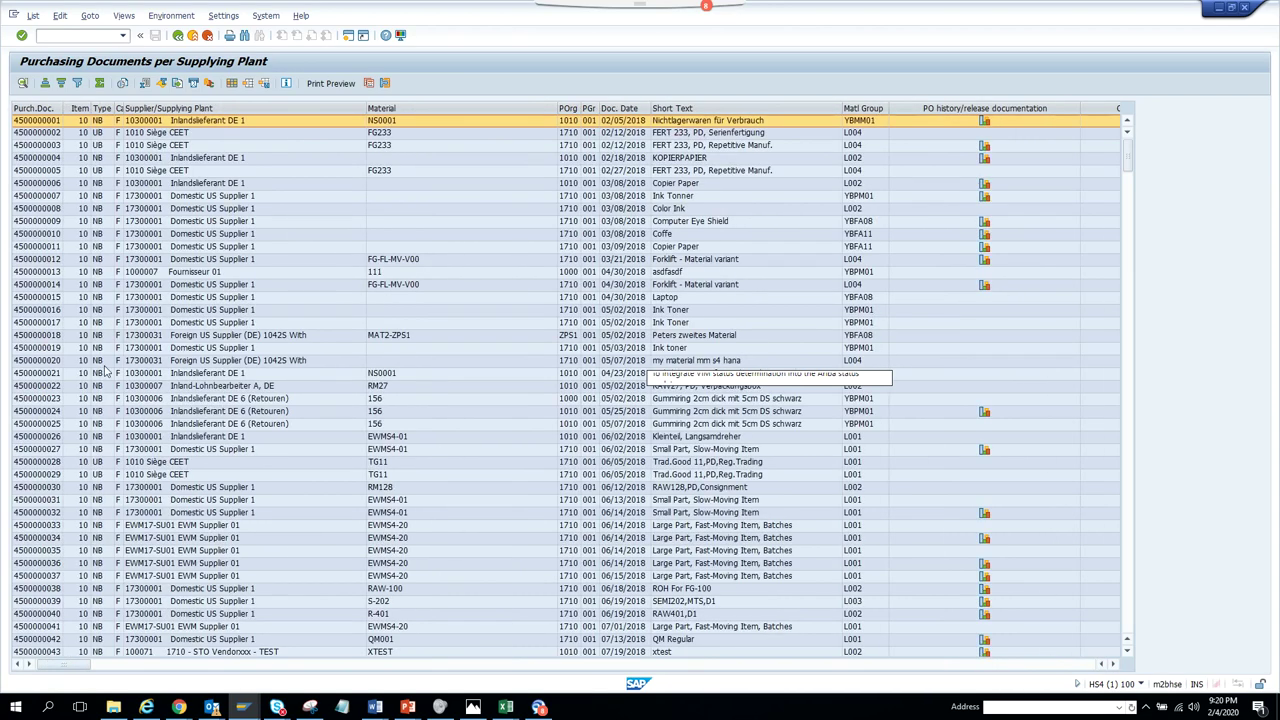
- Try to display the supplier record of a 1010 Siège CEET purchase order, and return to the report
{"action": "double_click", "coordinate": [193, 172]}
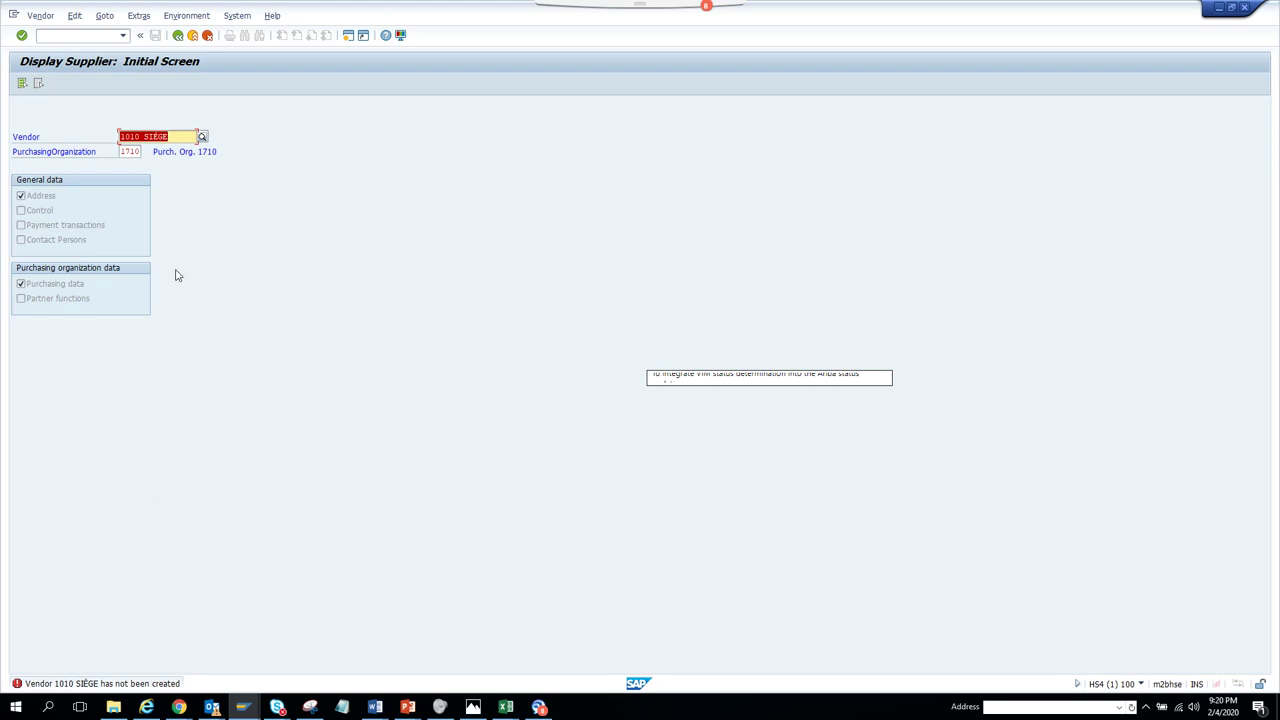
{"action": "left_click", "coordinate": [179, 36]}
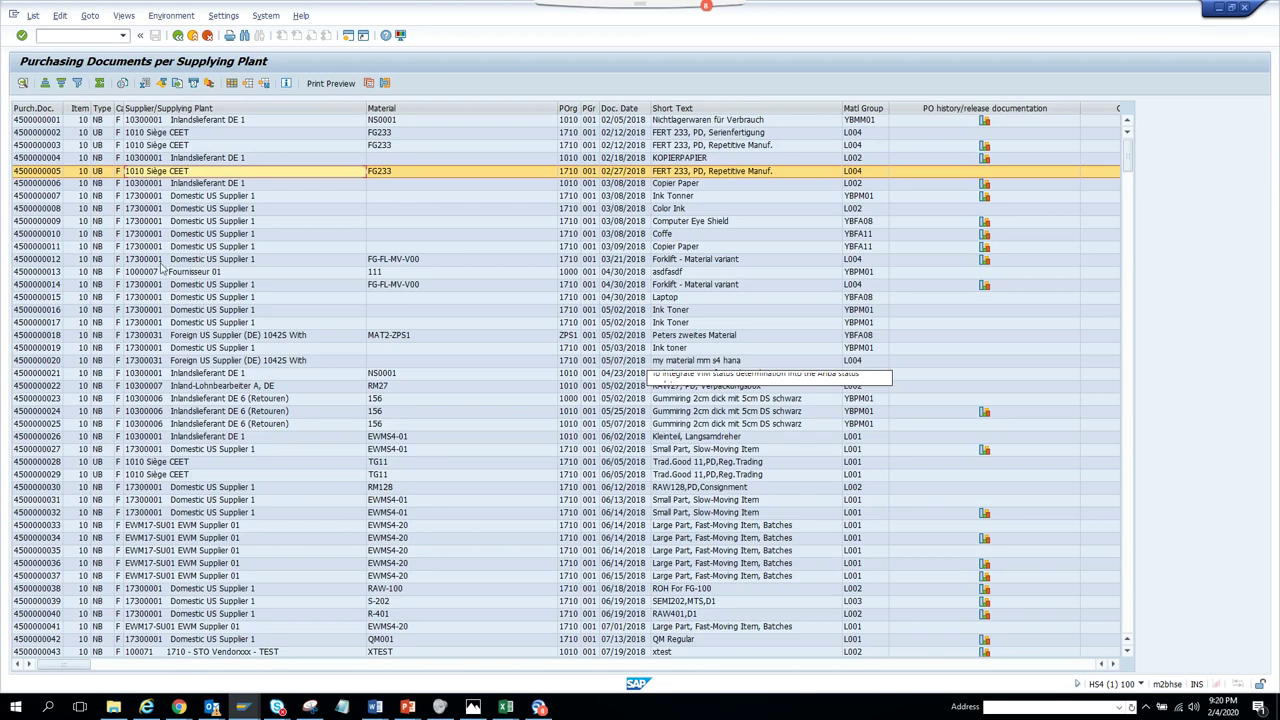
- Open the PO history of the Computer Eye Shield purchase order and review its goods receipt material document
{"action": "left_click", "coordinate": [57, 212]}
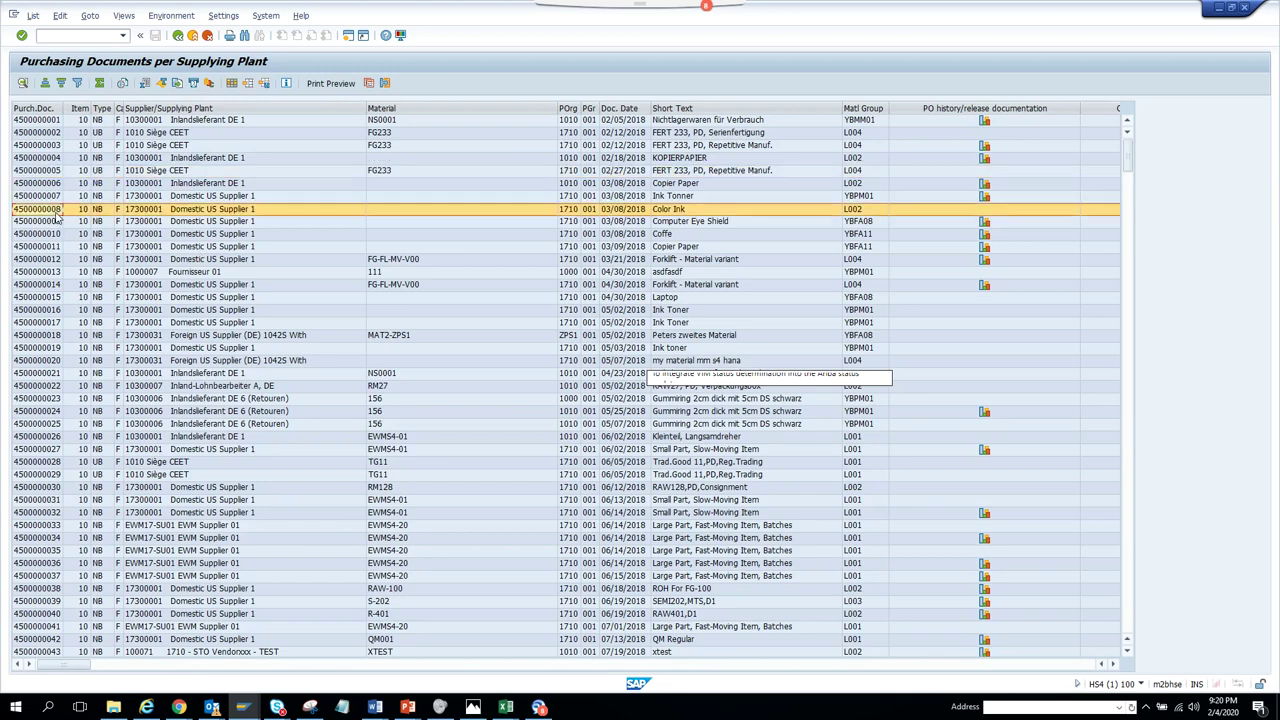
{"action": "left_click", "coordinate": [987, 223]}
{"action": "double_click", "coordinate": [987, 223]}
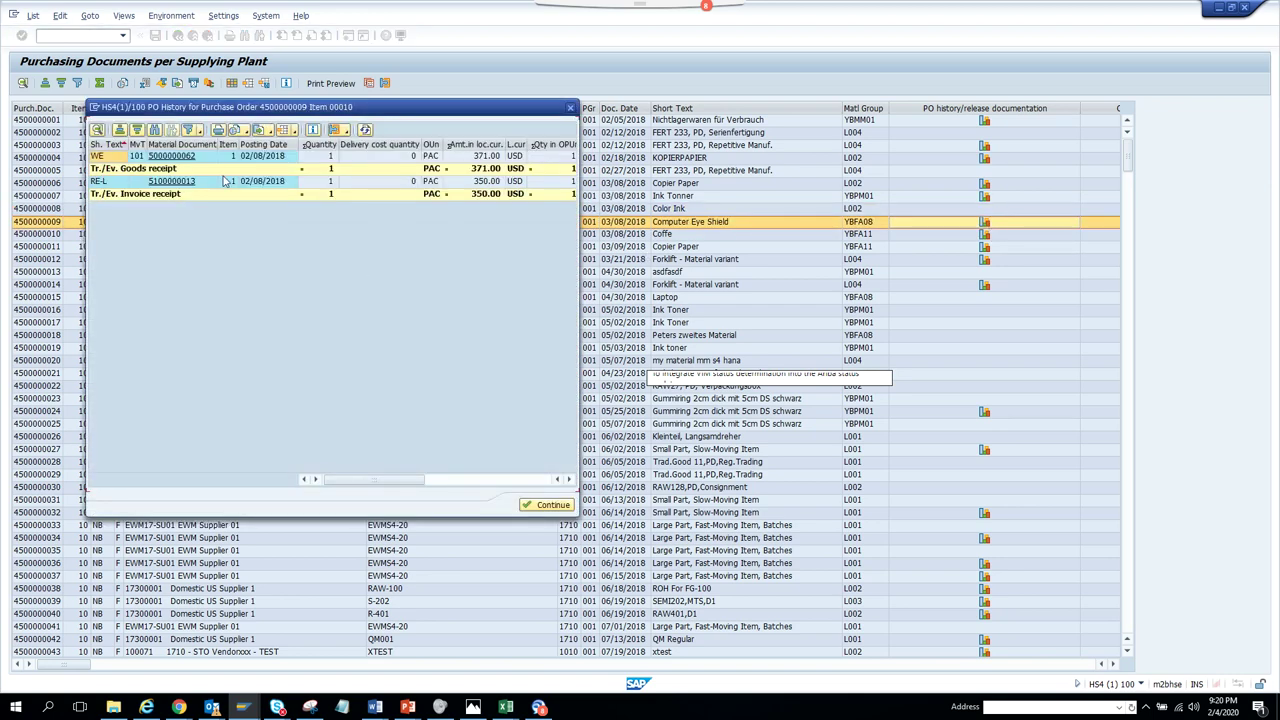
{"action": "left_click", "coordinate": [172, 157]}
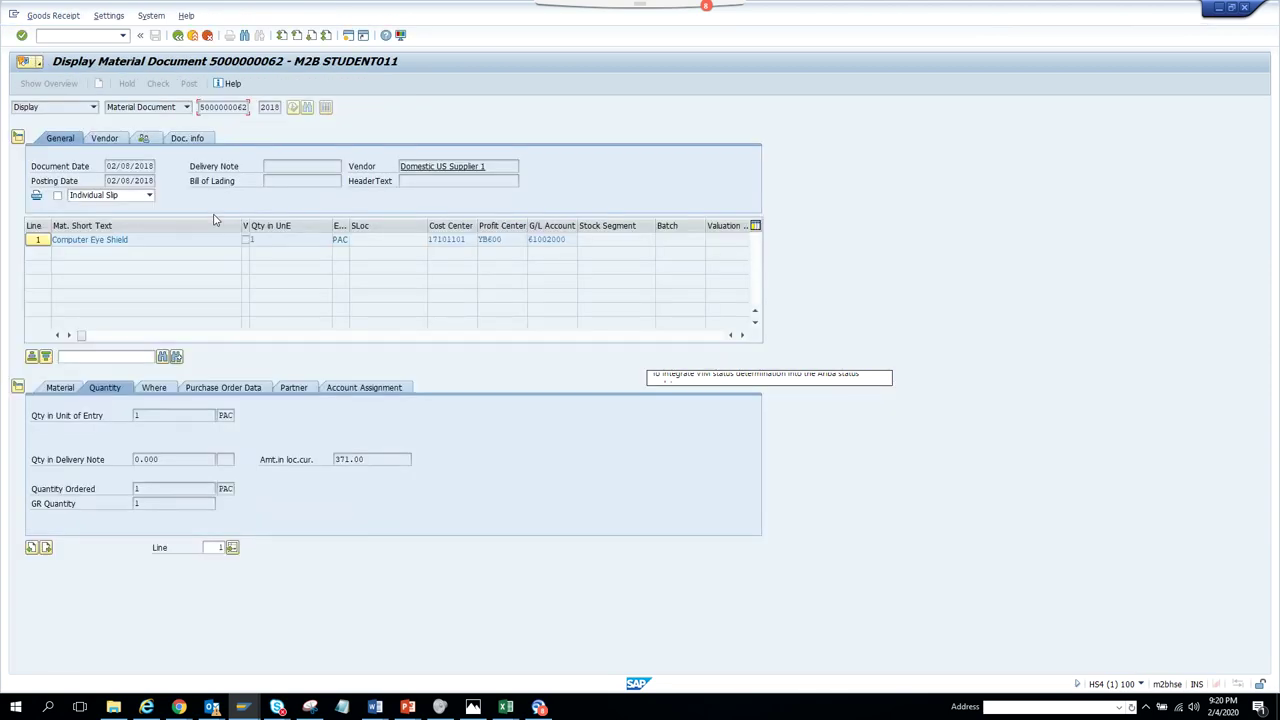
{"action": "left_click", "coordinate": [178, 35]}
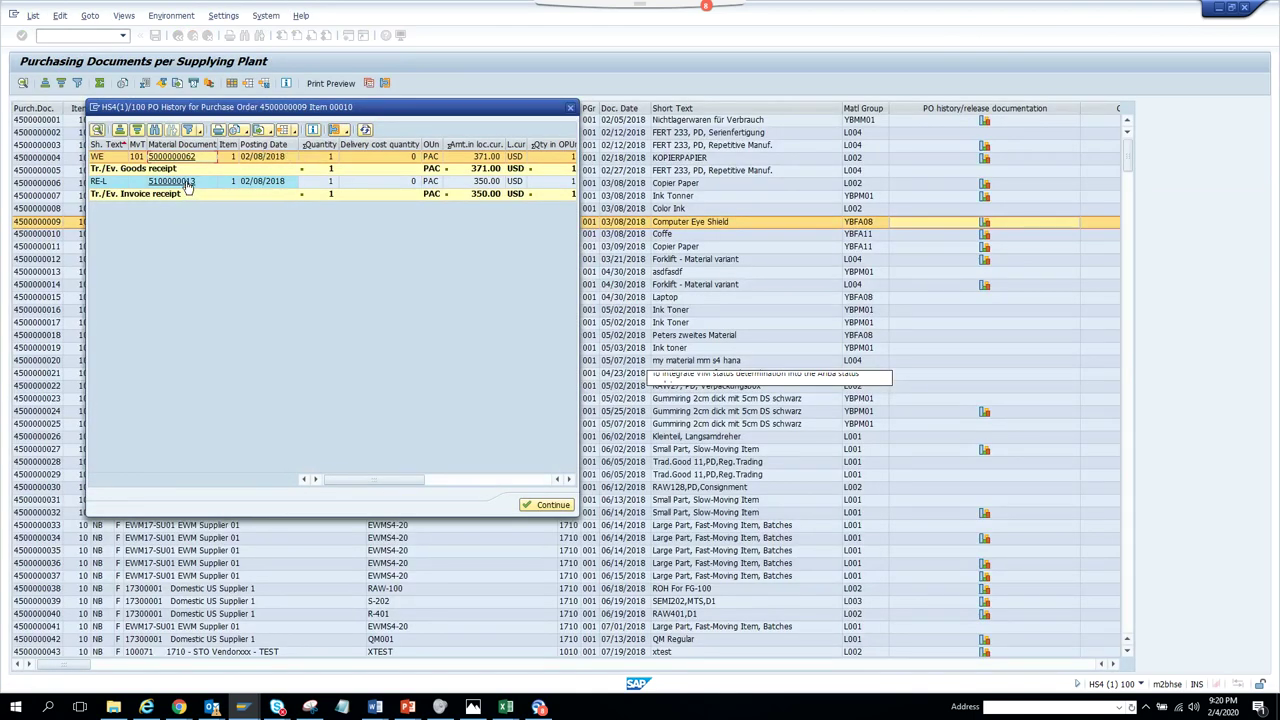
- Review the invoice document linked in the Computer Eye Shield order's history, and return to the history list
{"action": "left_click_drag", "start_coordinate": [224, 116], "coordinate": [428, 110]}
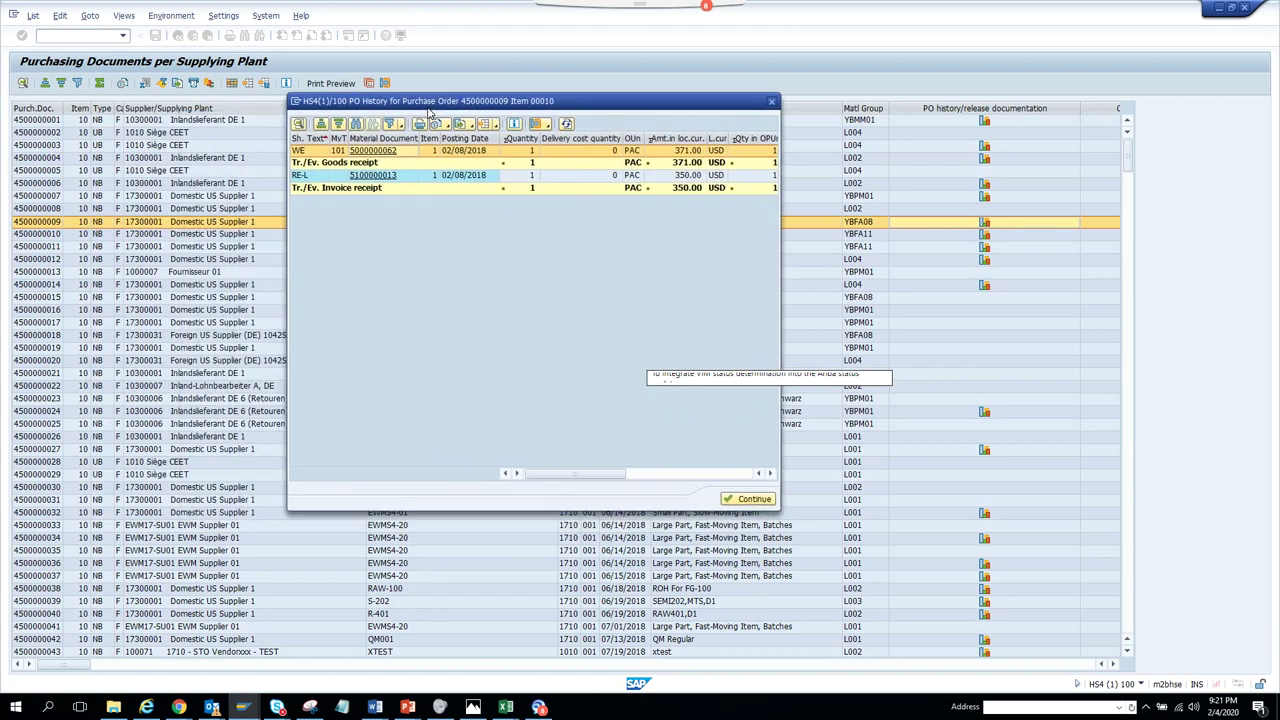
{"action": "left_click", "coordinate": [378, 176]}
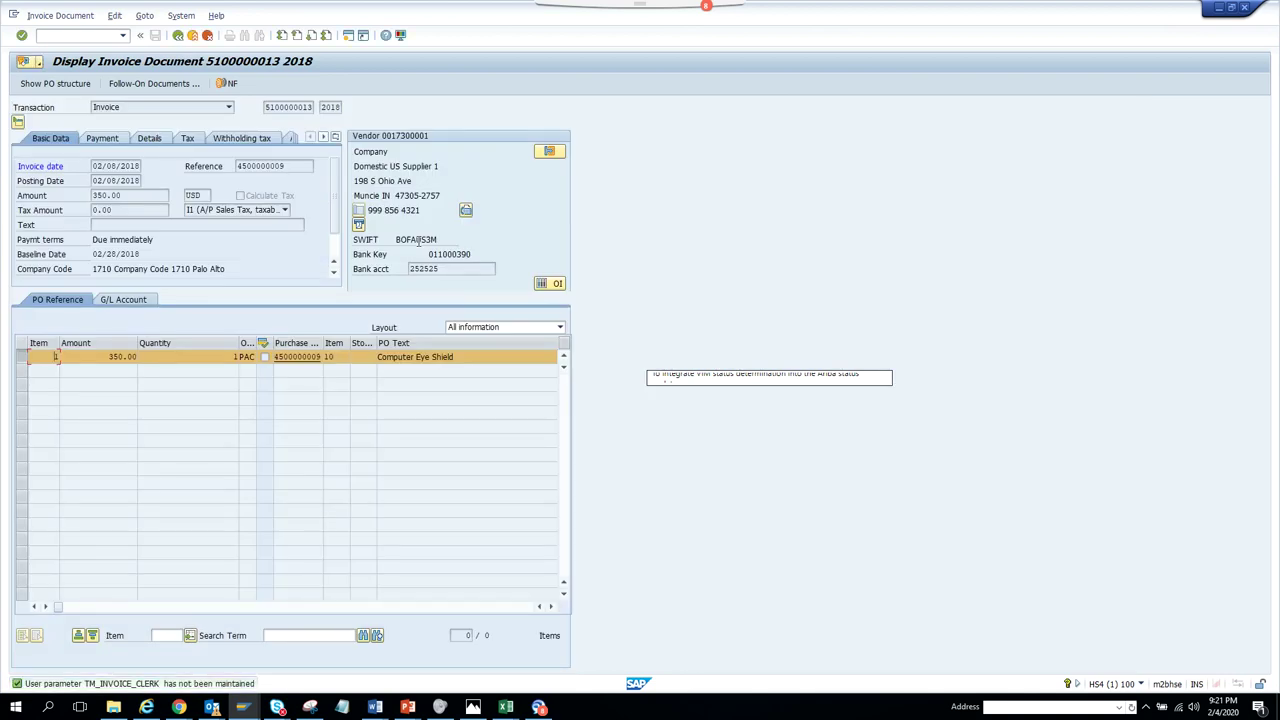
{"action": "left_click", "coordinate": [178, 35]}
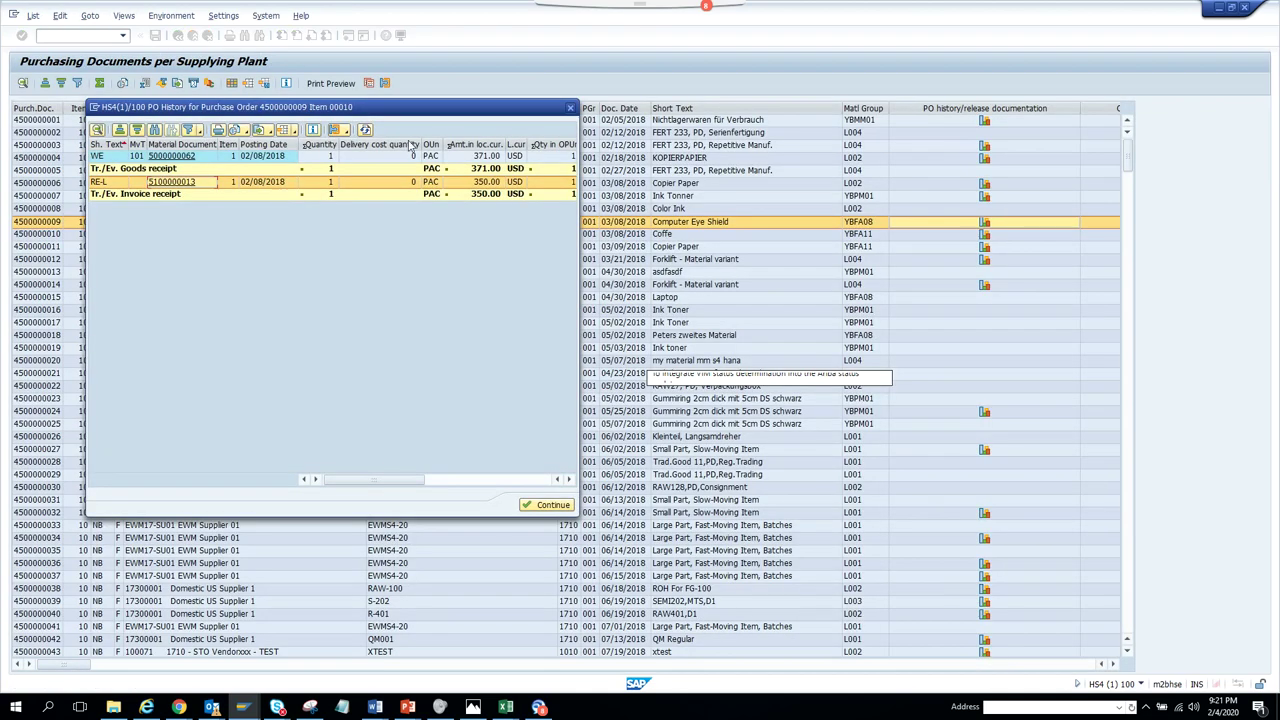
- Close the PO history, return to the report's selection criteria, and rerun it with Plant set to Not Equal To 1010
{"action": "left_click", "coordinate": [571, 108]}
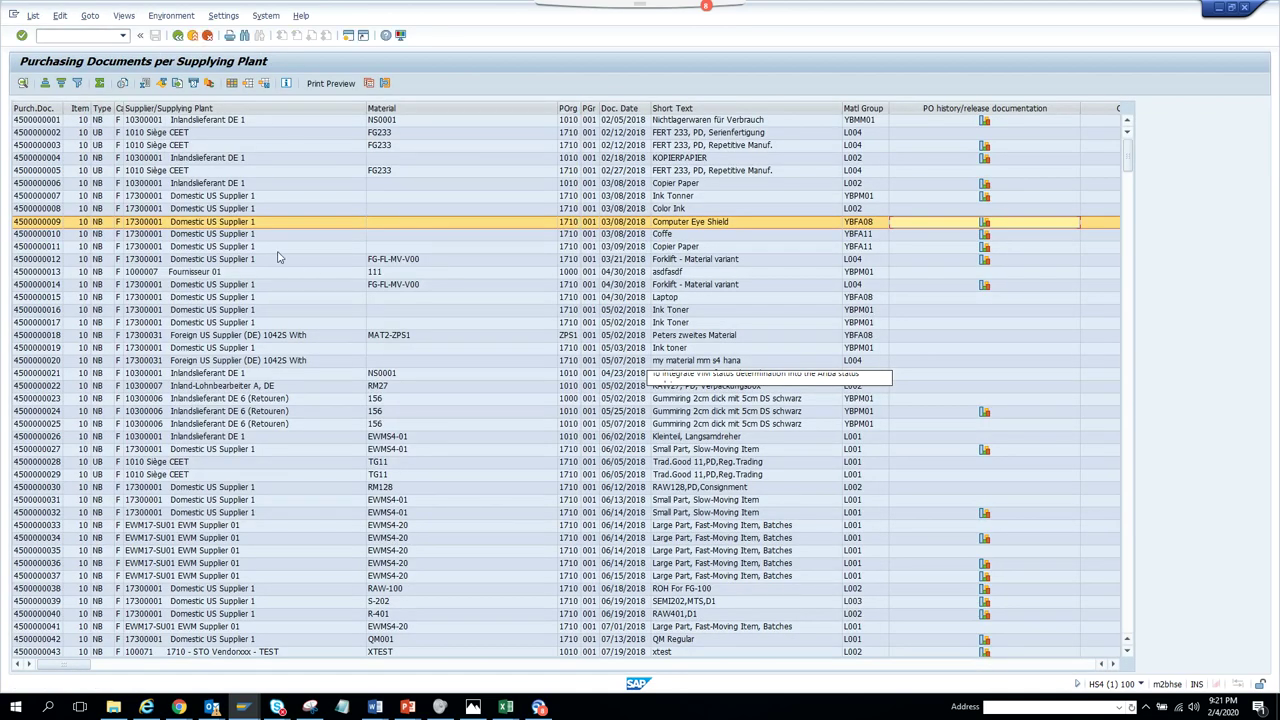
{"action": "left_click", "coordinate": [178, 35]}
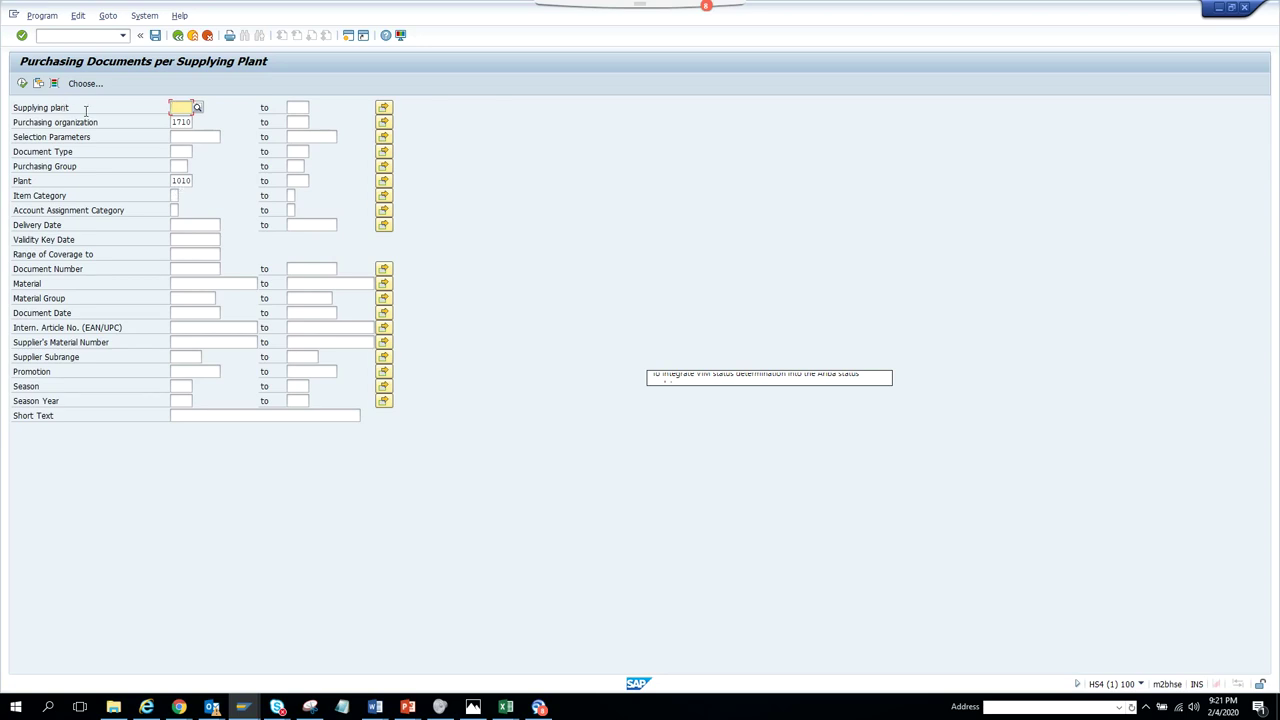
{"action": "double_click", "coordinate": [175, 181]}
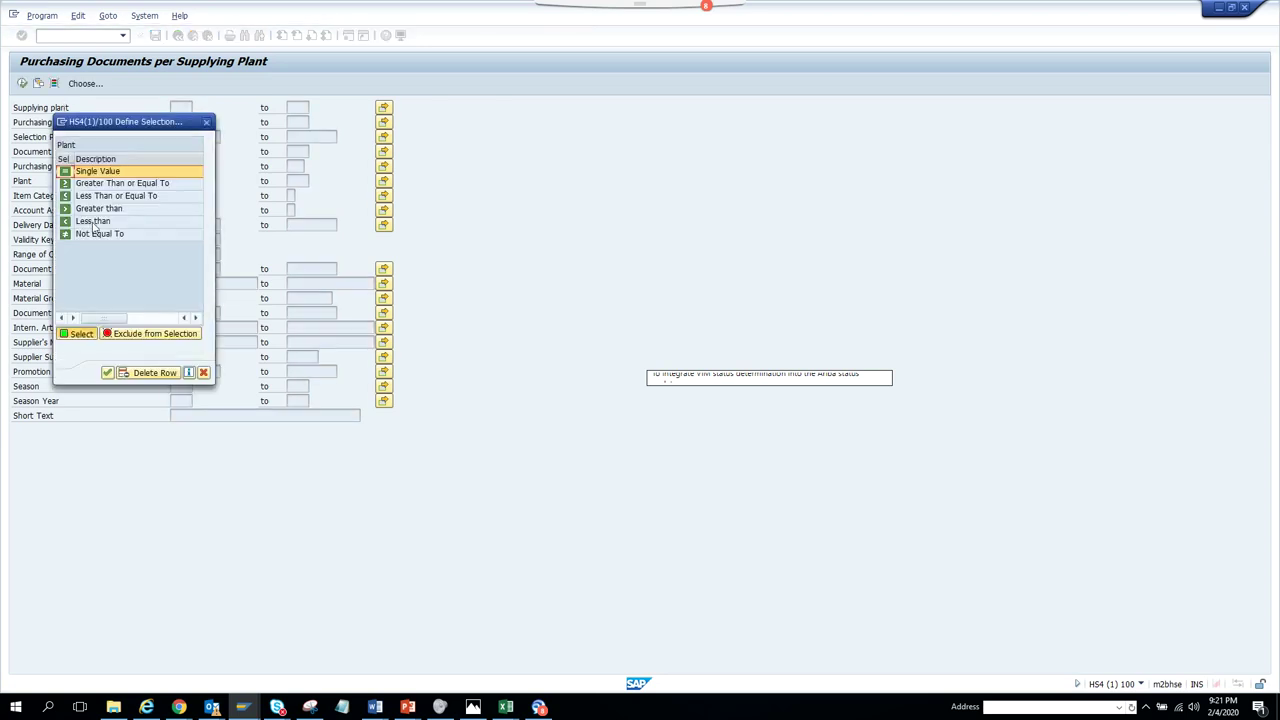
{"action": "left_click", "coordinate": [95, 235]}
{"action": "double_click", "coordinate": [95, 235]}
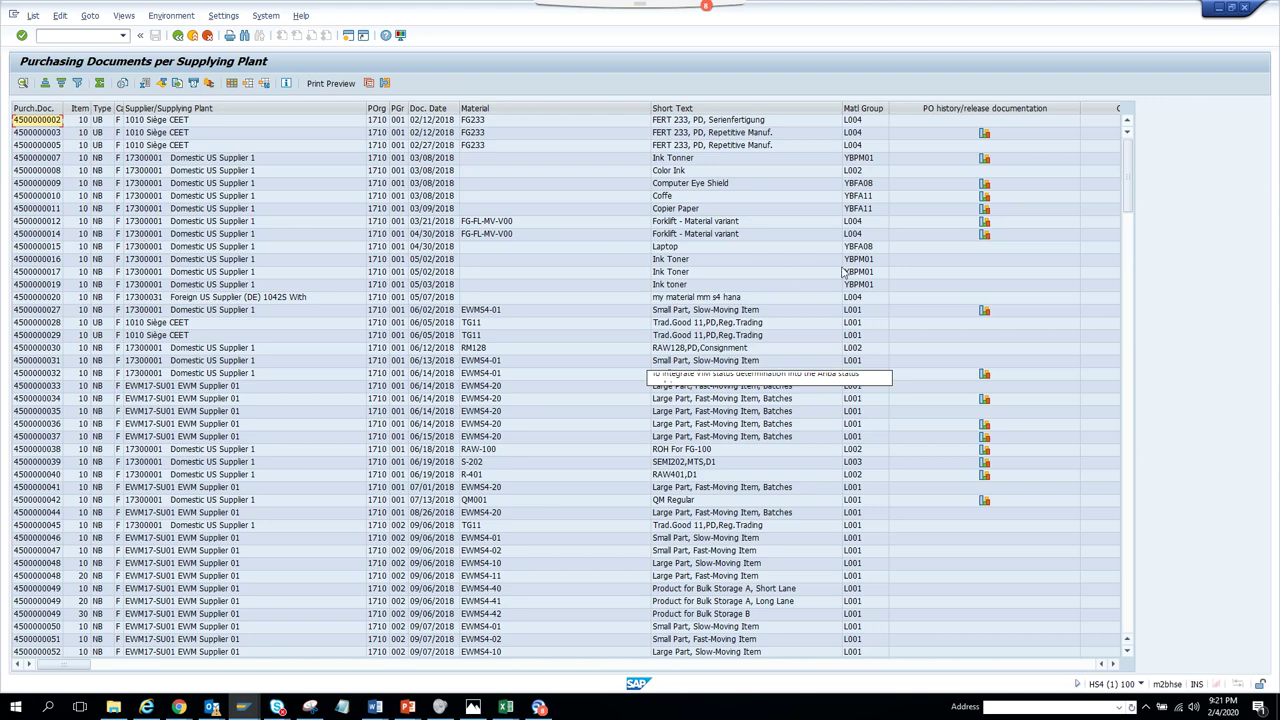
- Look up the field help and technical information of the report's Plant column to find its parameter ID, and close them
{"action": "left_click", "coordinate": [1114, 664]}
{"action": "left_click", "coordinate": [1114, 664]}
{"action": "left_click", "coordinate": [1114, 664]}
{"action": "left_click", "coordinate": [1114, 664]}
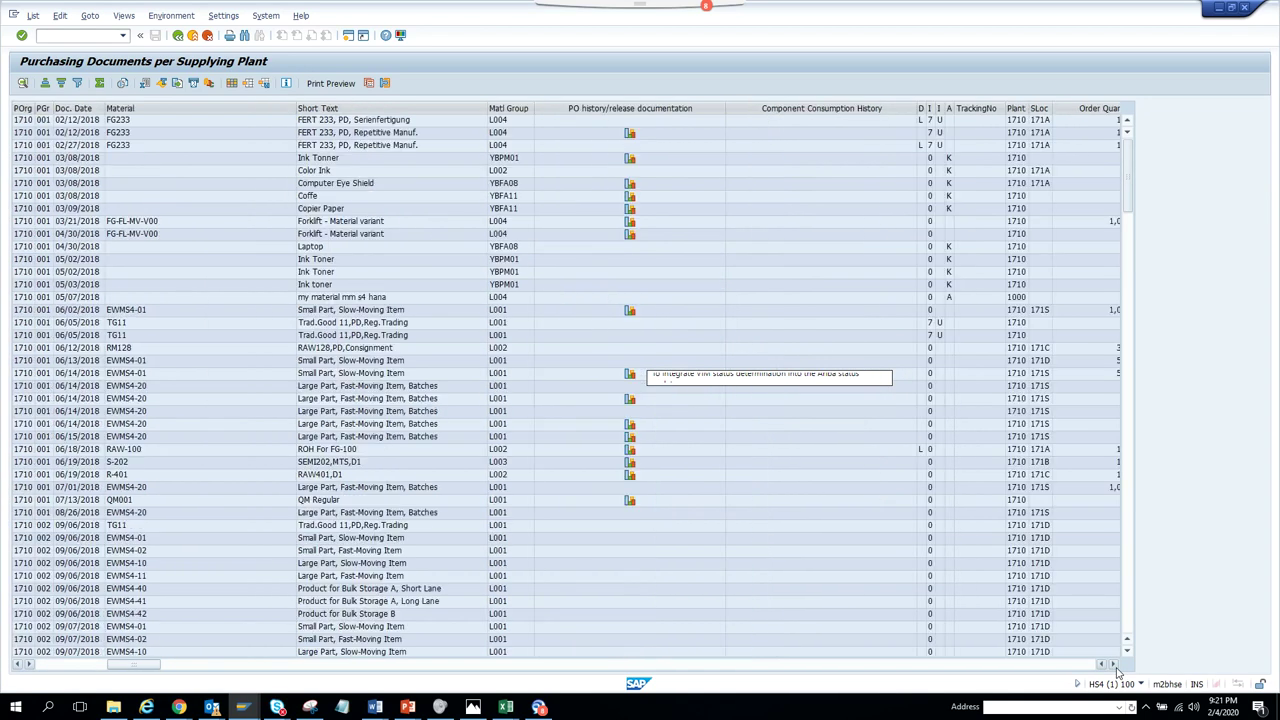
{"action": "left_click", "coordinate": [1114, 664]}
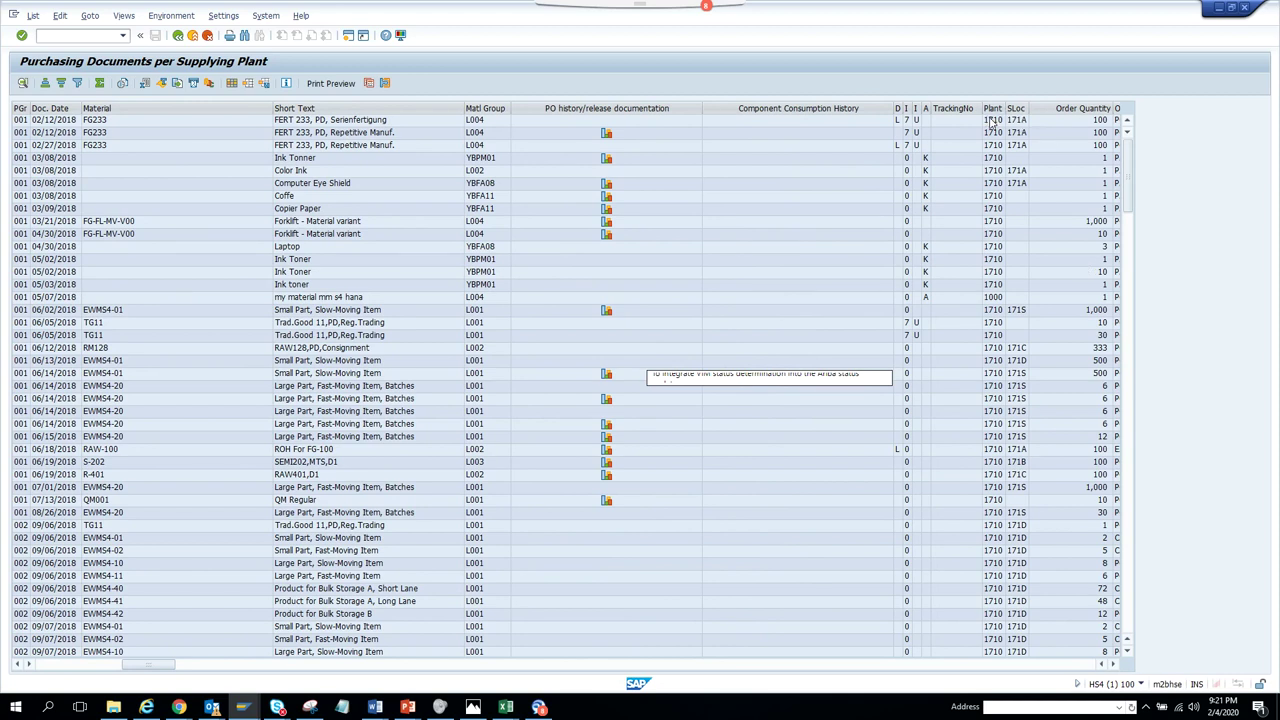
{"action": "left_click", "coordinate": [992, 120]}
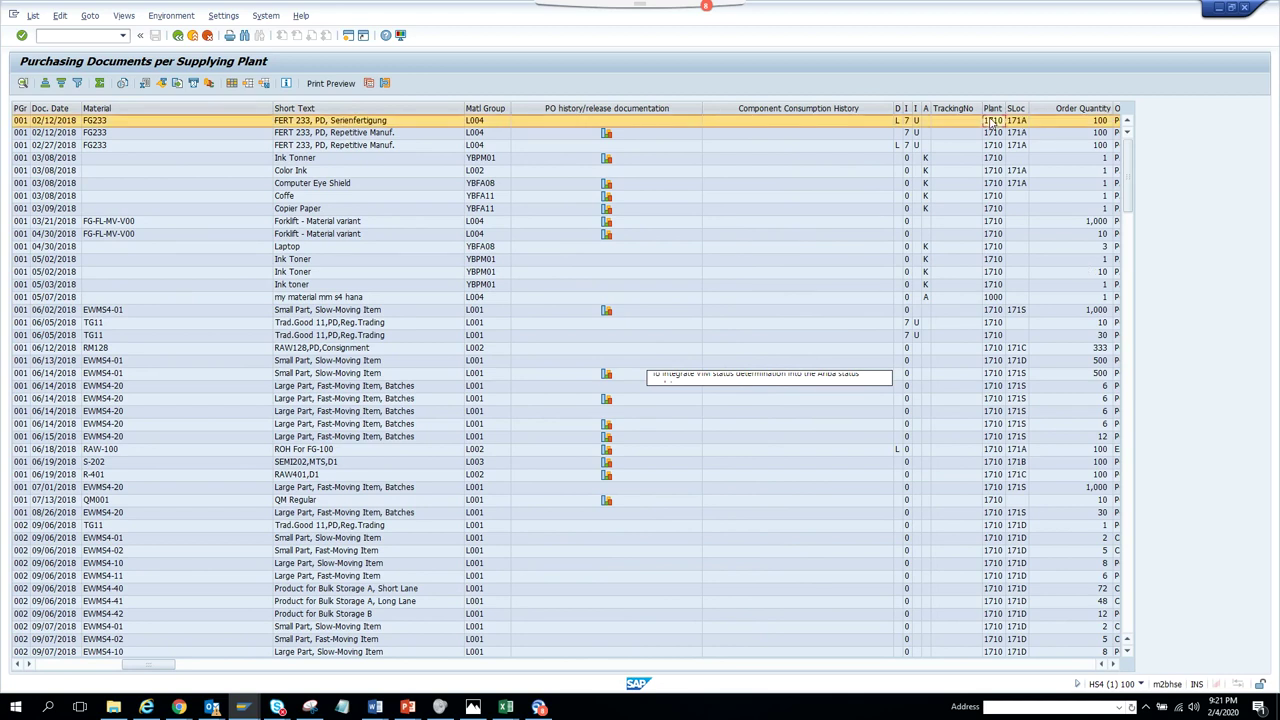
{"action": "key", "text": "F1"}
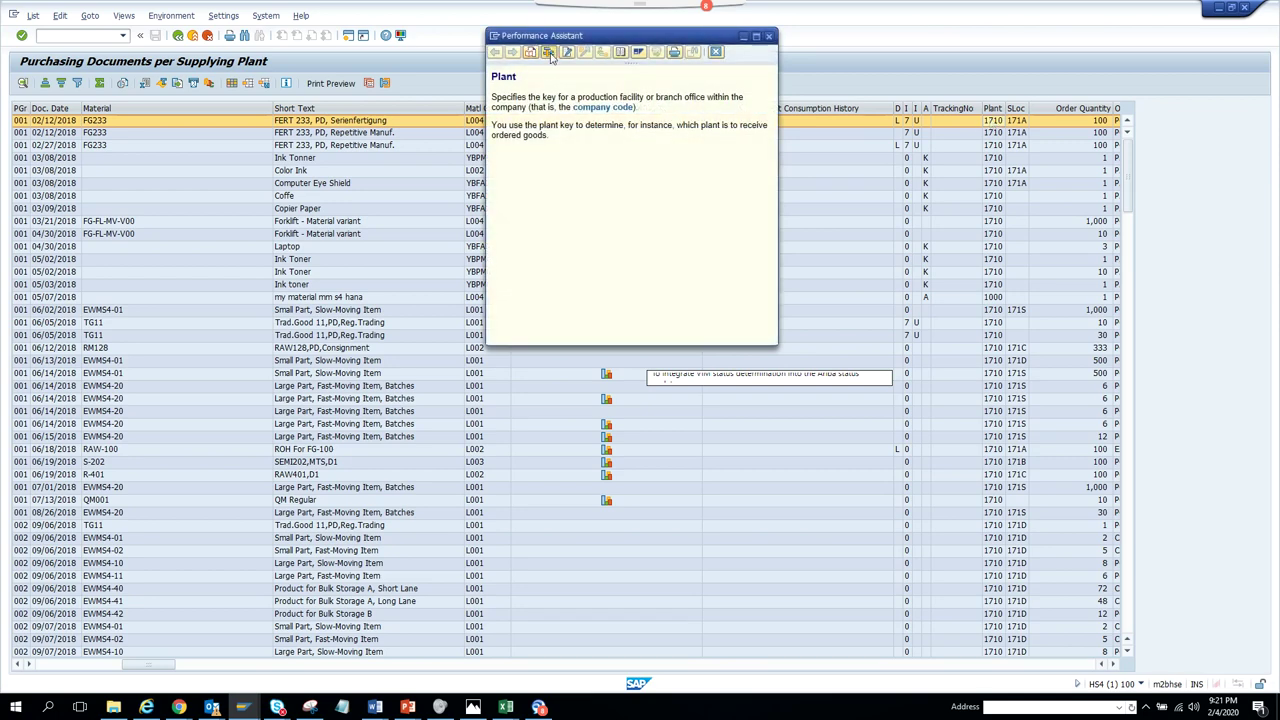
{"action": "left_click", "coordinate": [548, 52]}
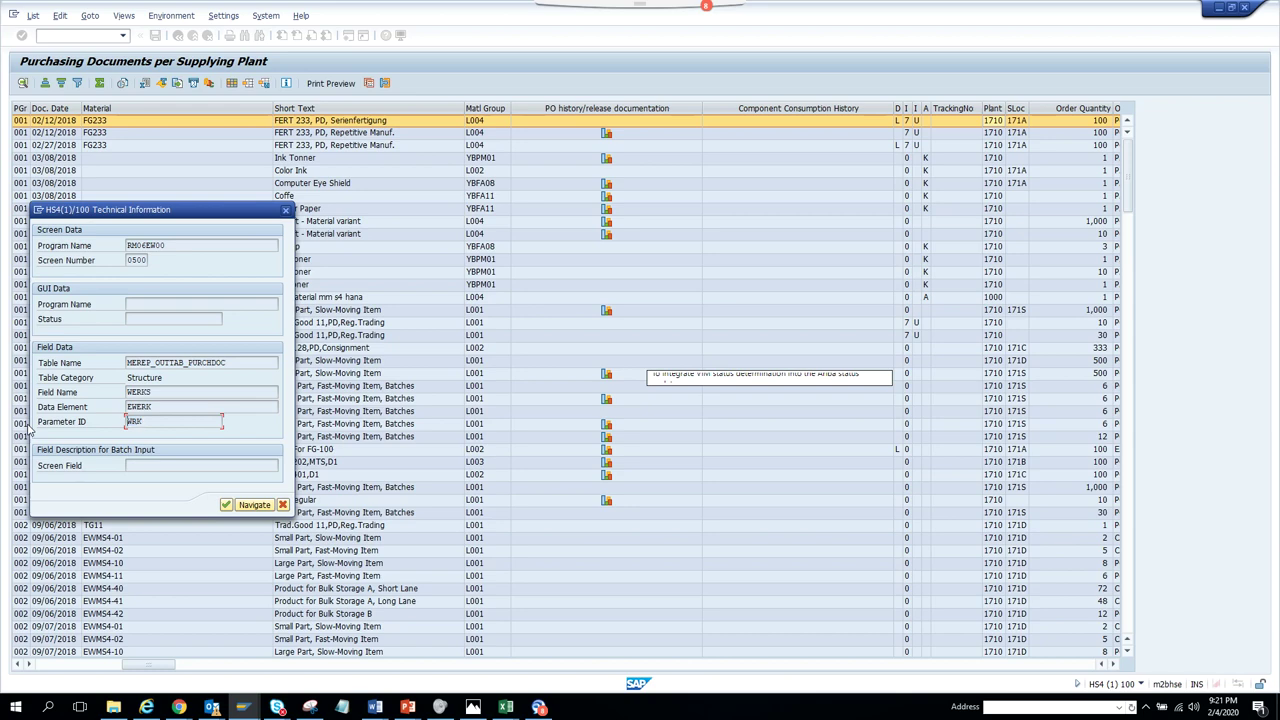
{"action": "left_click", "coordinate": [288, 215]}
{"action": "left_click", "coordinate": [715, 51]}
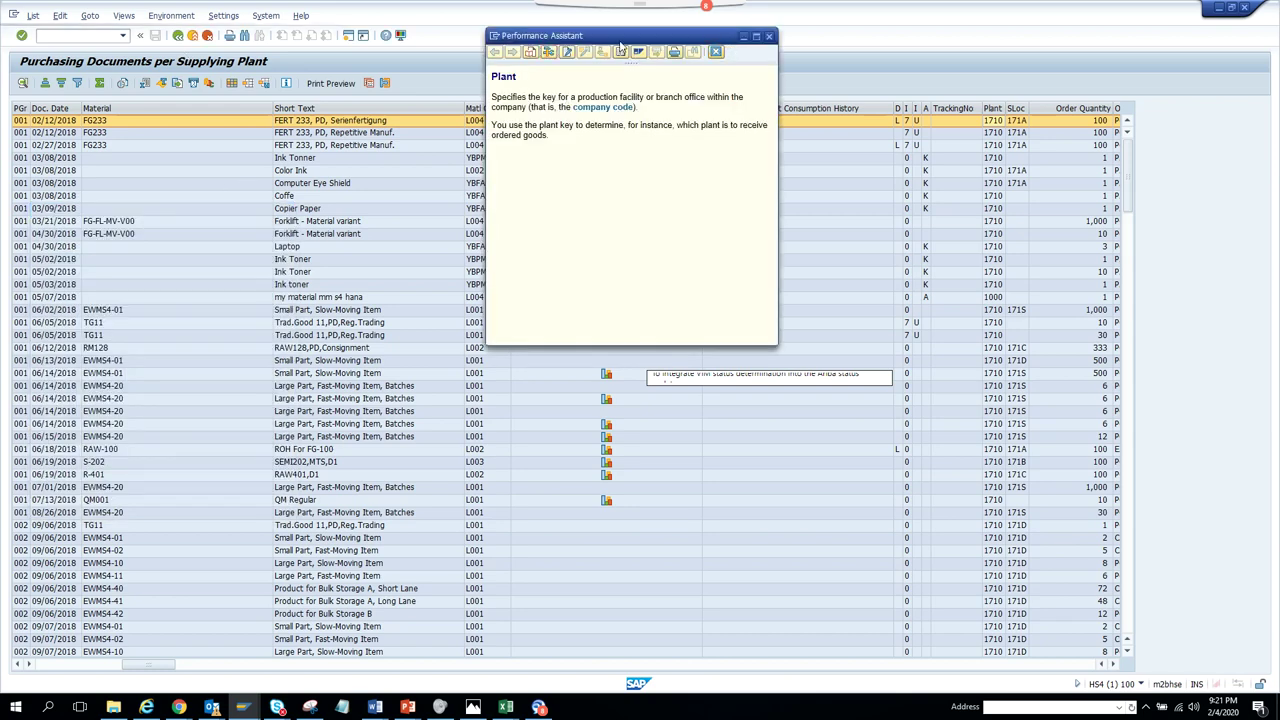
- Leave the report, reopen the ME2W selection screen to check its default plant, and return to the SAP Easy Access menu
{"action": "left_click", "coordinate": [177, 38]}
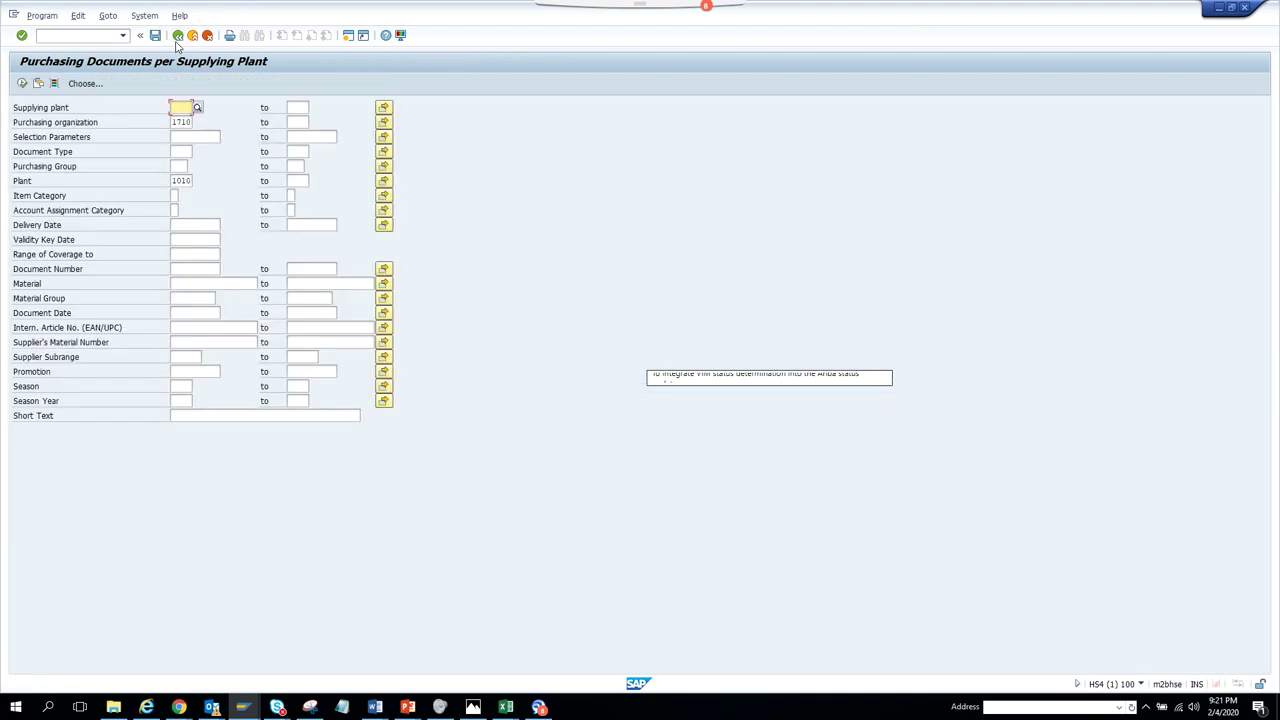
{"action": "left_click", "coordinate": [177, 38]}
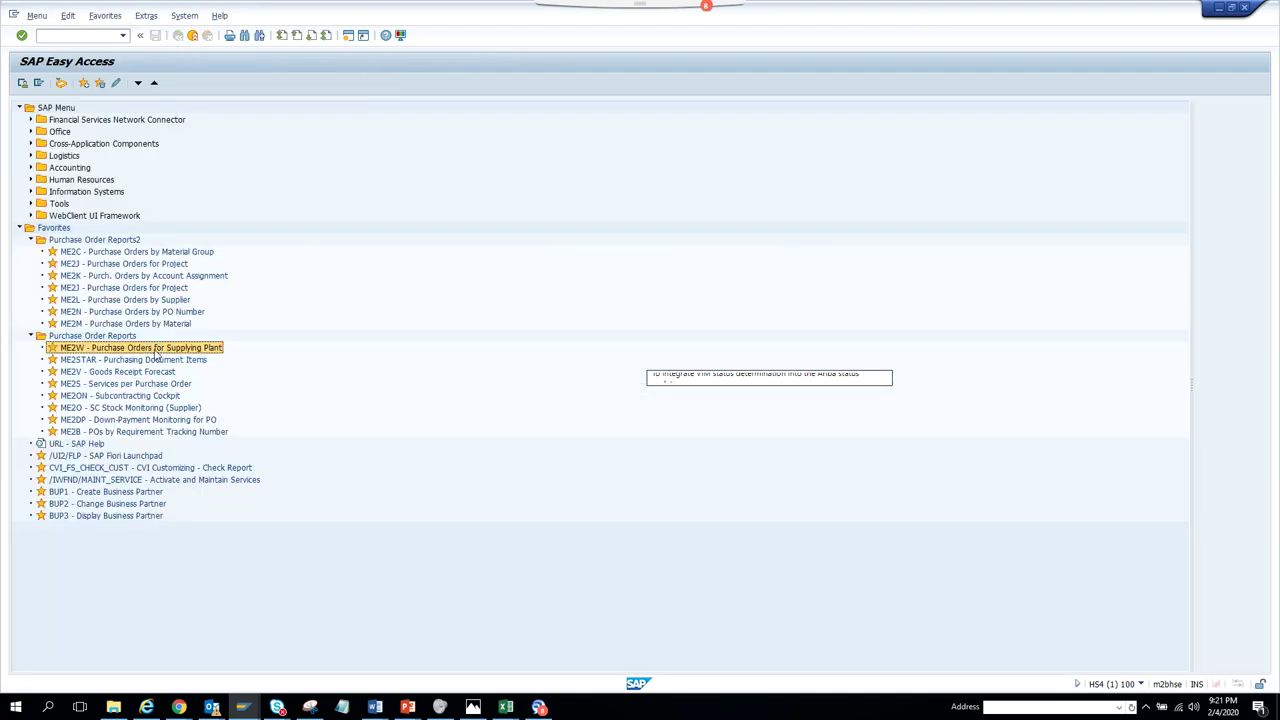
{"action": "double_click", "coordinate": [220, 348]}
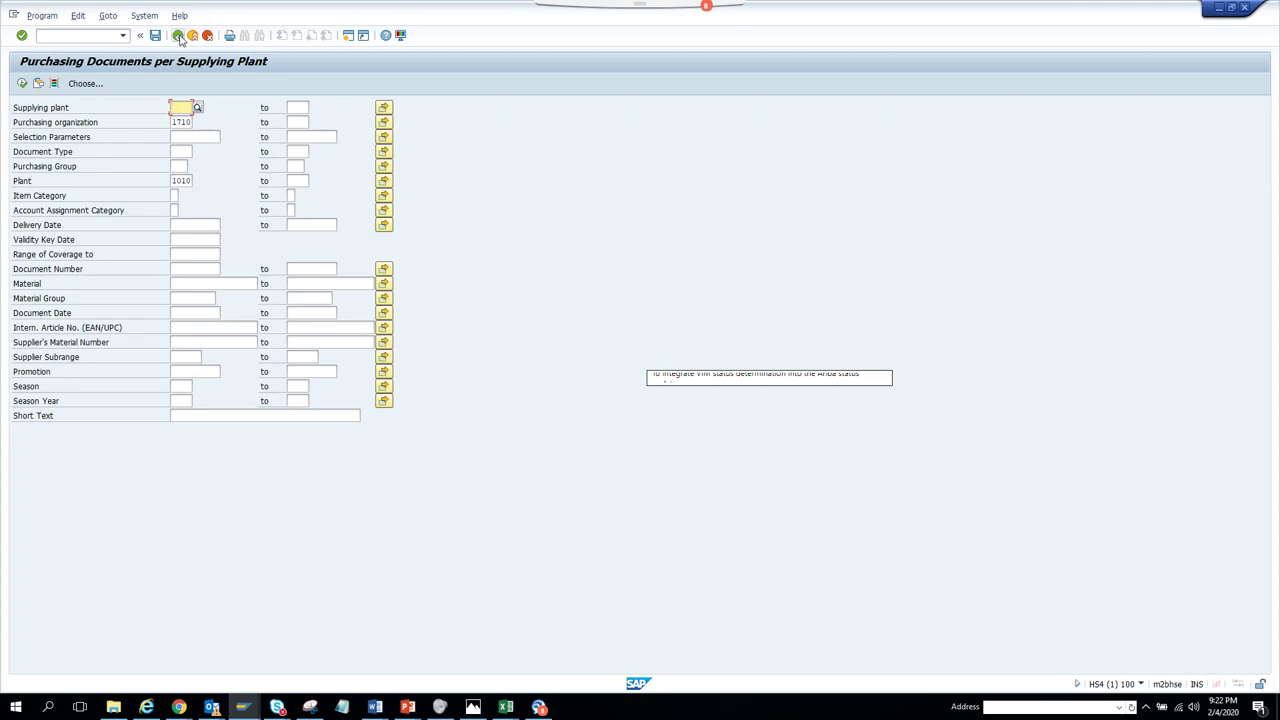
{"action": "left_click", "coordinate": [178, 35]}
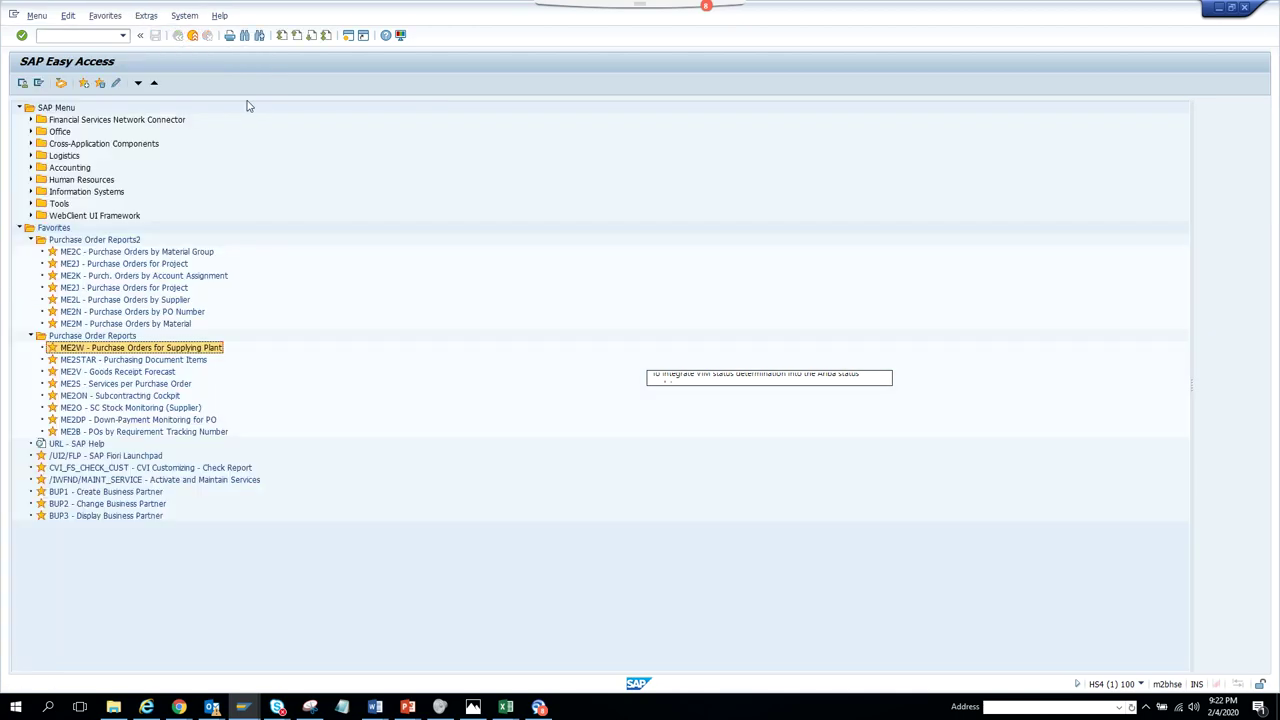
- Start a new session and open the parameters of the own user profile with transaction su3
{"action": "left_click", "coordinate": [348, 36]}
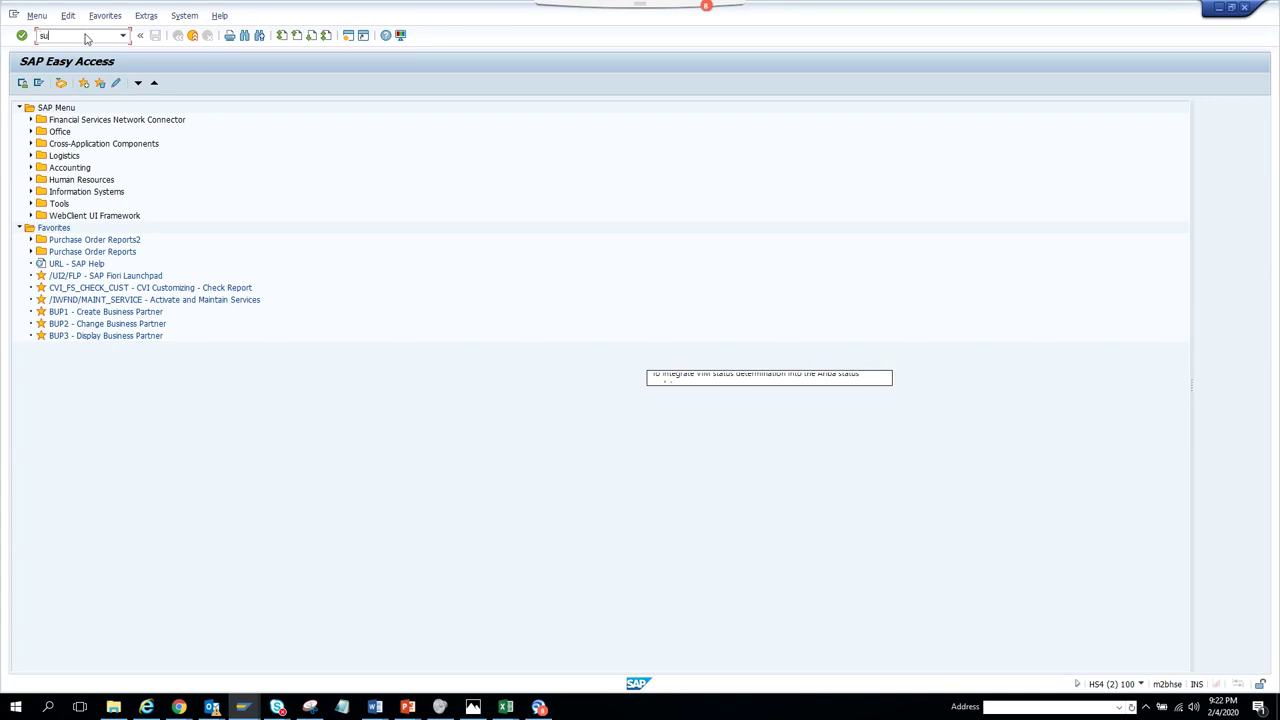
{"action": "key", "text": "Return"}
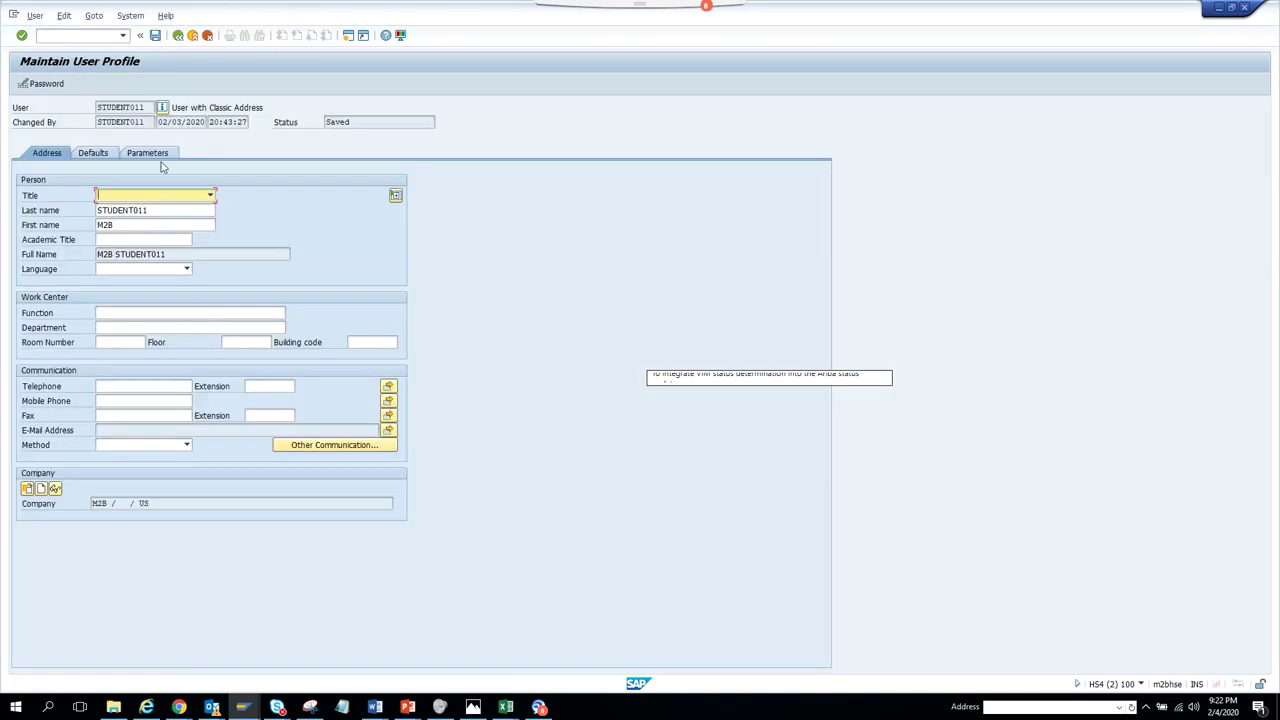
{"action": "left_click", "coordinate": [148, 153]}
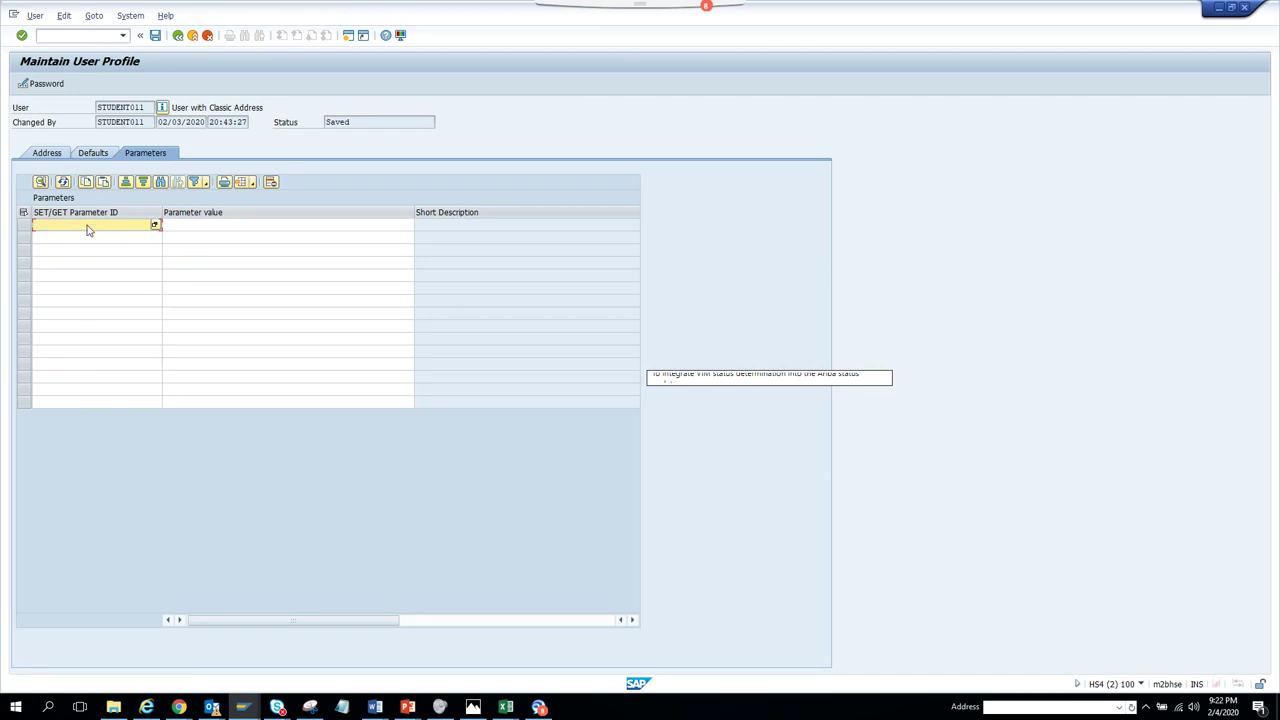
- Add the user parameter WRK with the value 1710 and save the user profile
{"action": "type", "text": "W"}
{"action": "key", "text": "Tab"}
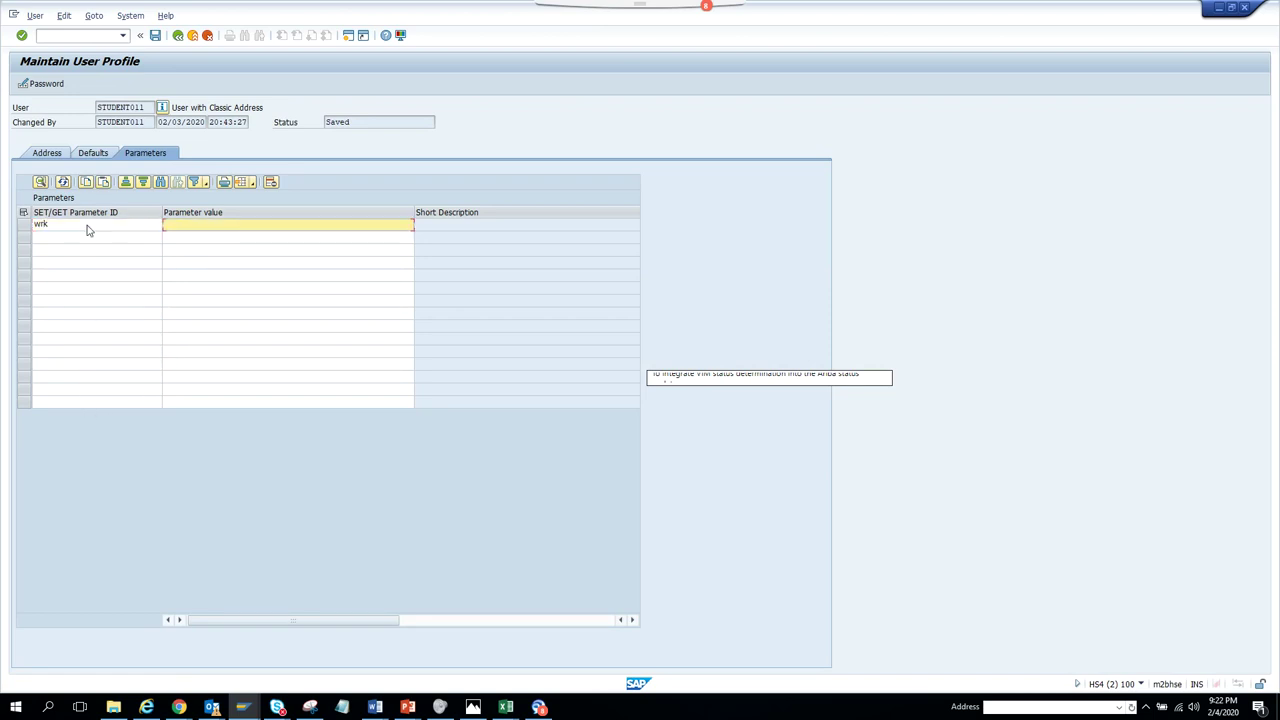
{"action": "type", "text": "1710"}
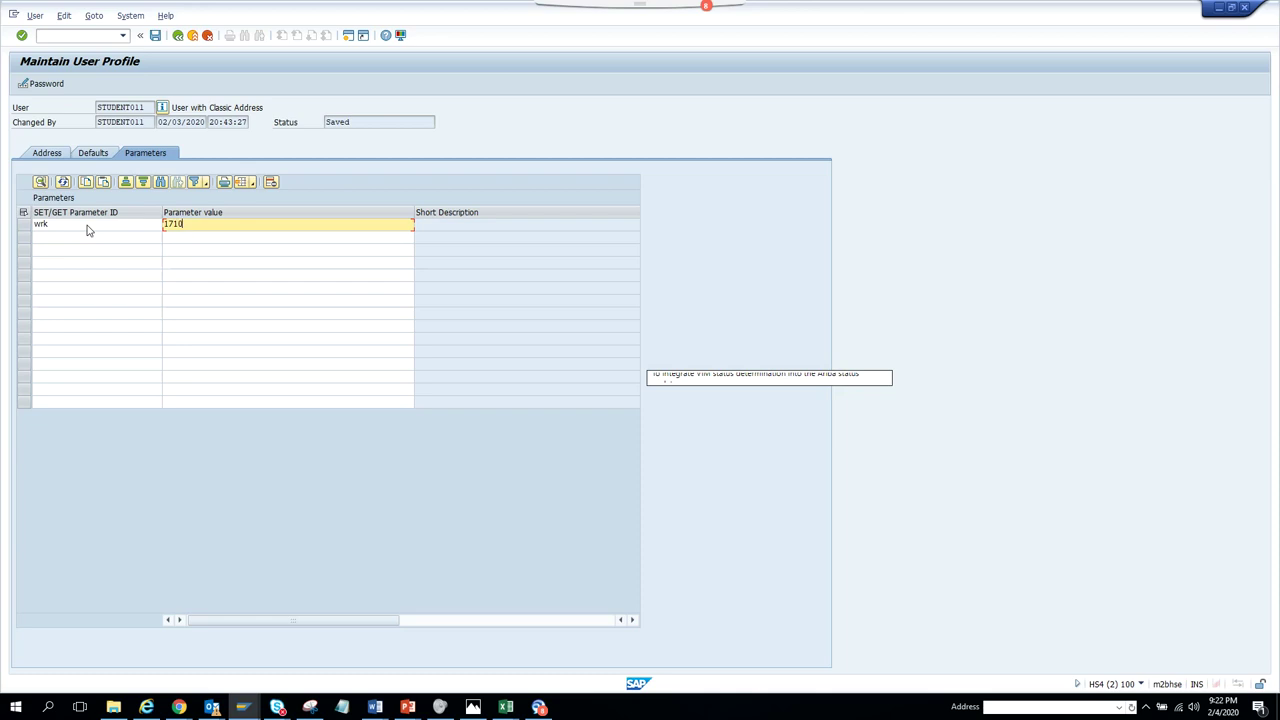
{"action": "key", "text": "Return"}
{"action": "left_click", "coordinate": [156, 37]}
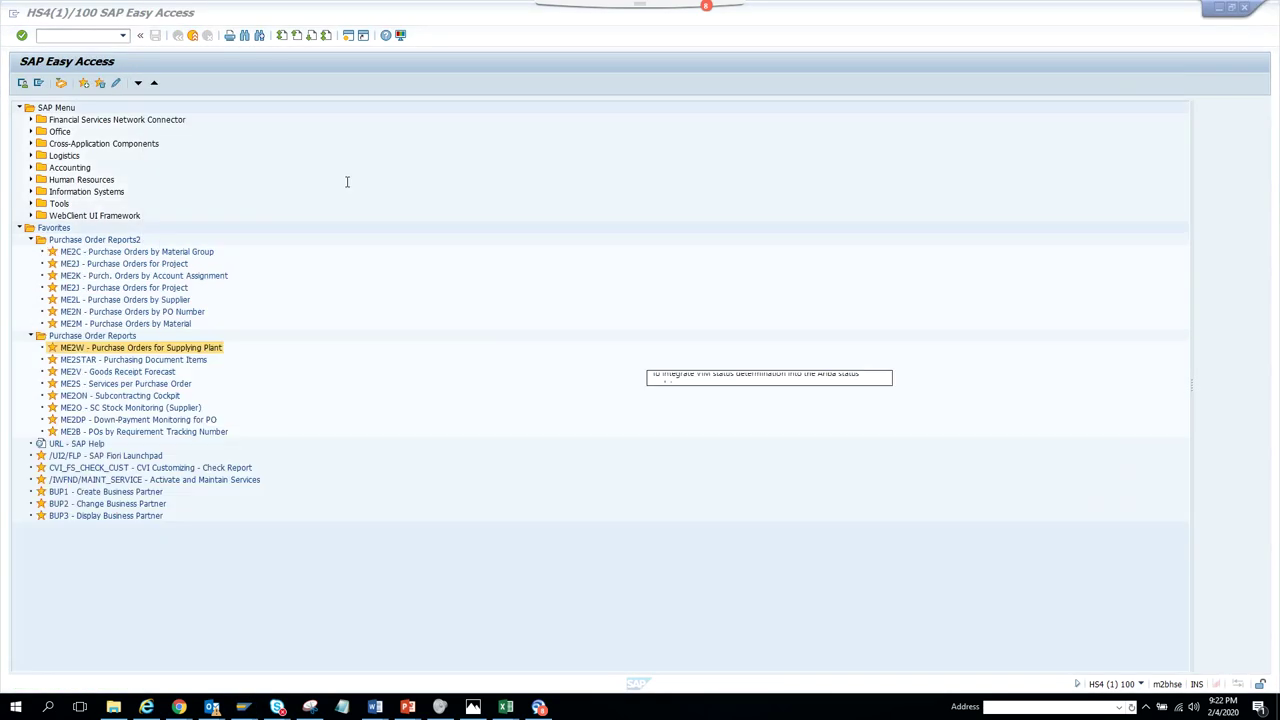
- Reopen ME2W to check its default plant, and bring up the user profile parameters with su3 in the other session
{"action": "double_click", "coordinate": [173, 347]}
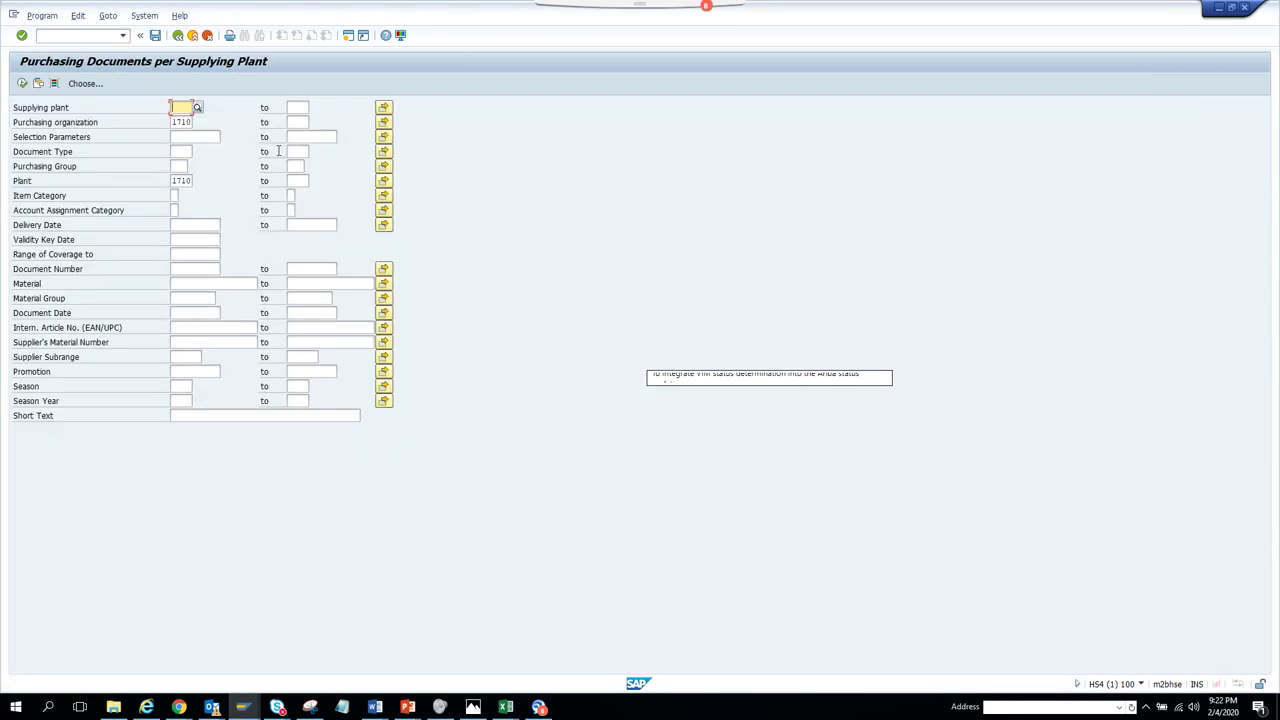
{"action": "double_click", "coordinate": [178, 180]}
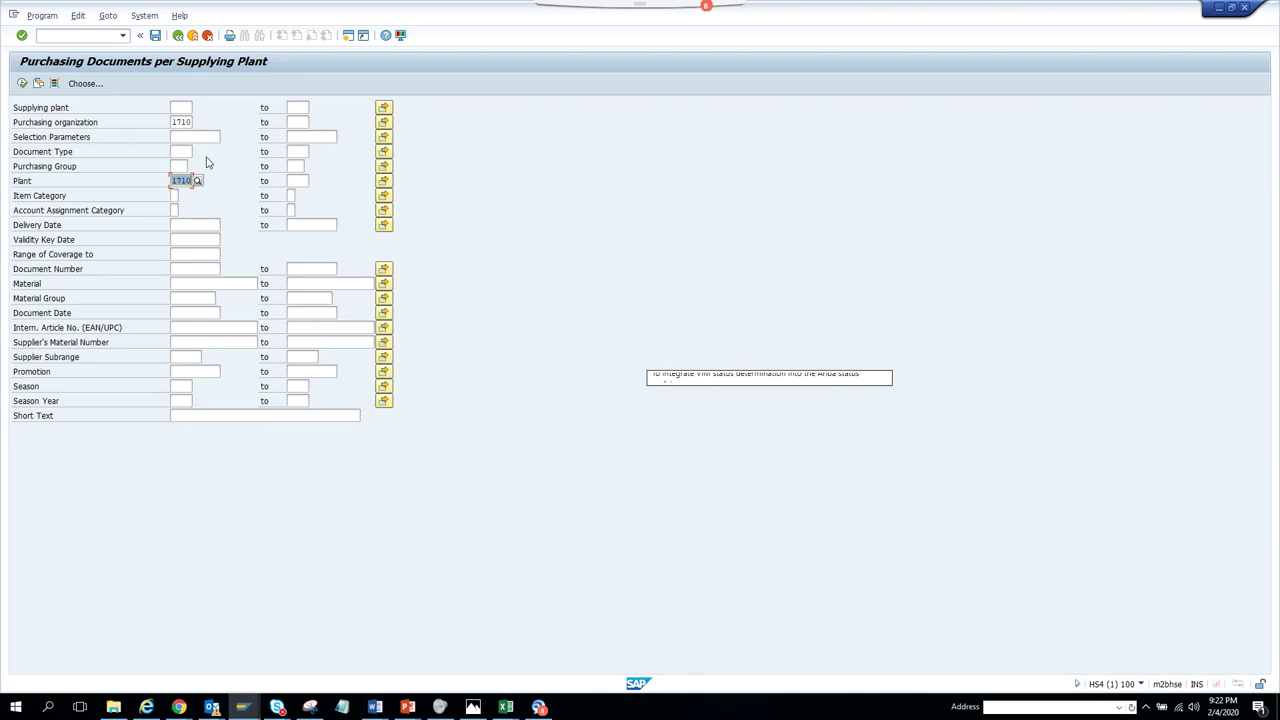
{"action": "key", "text": "alt+Tab"}
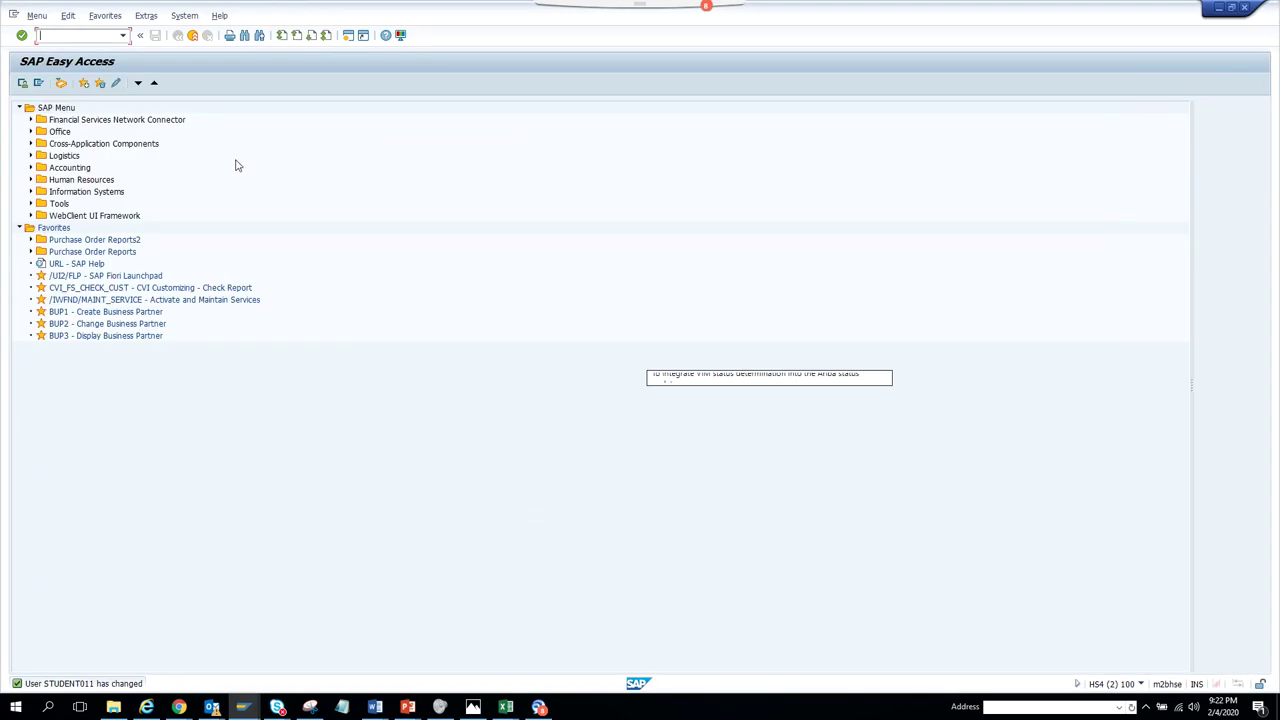
{"action": "type", "text": "su3"}
{"action": "key", "text": "Return"}
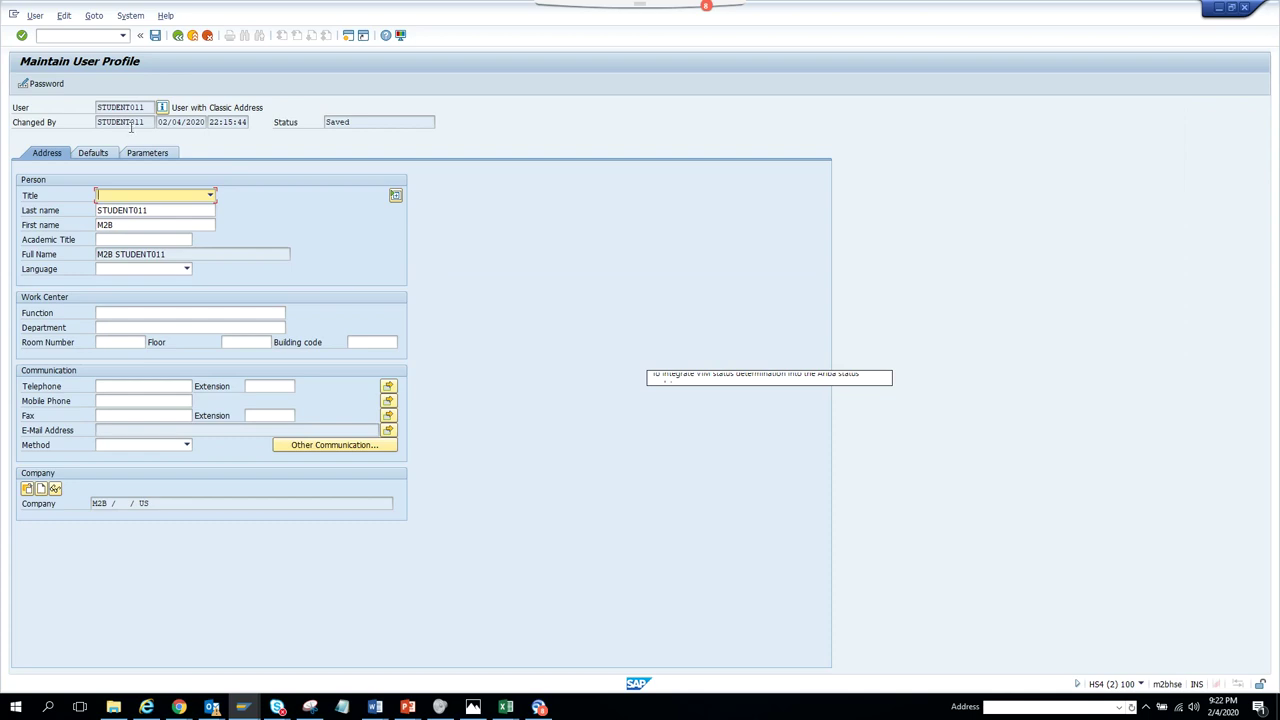
{"action": "left_click", "coordinate": [150, 156]}
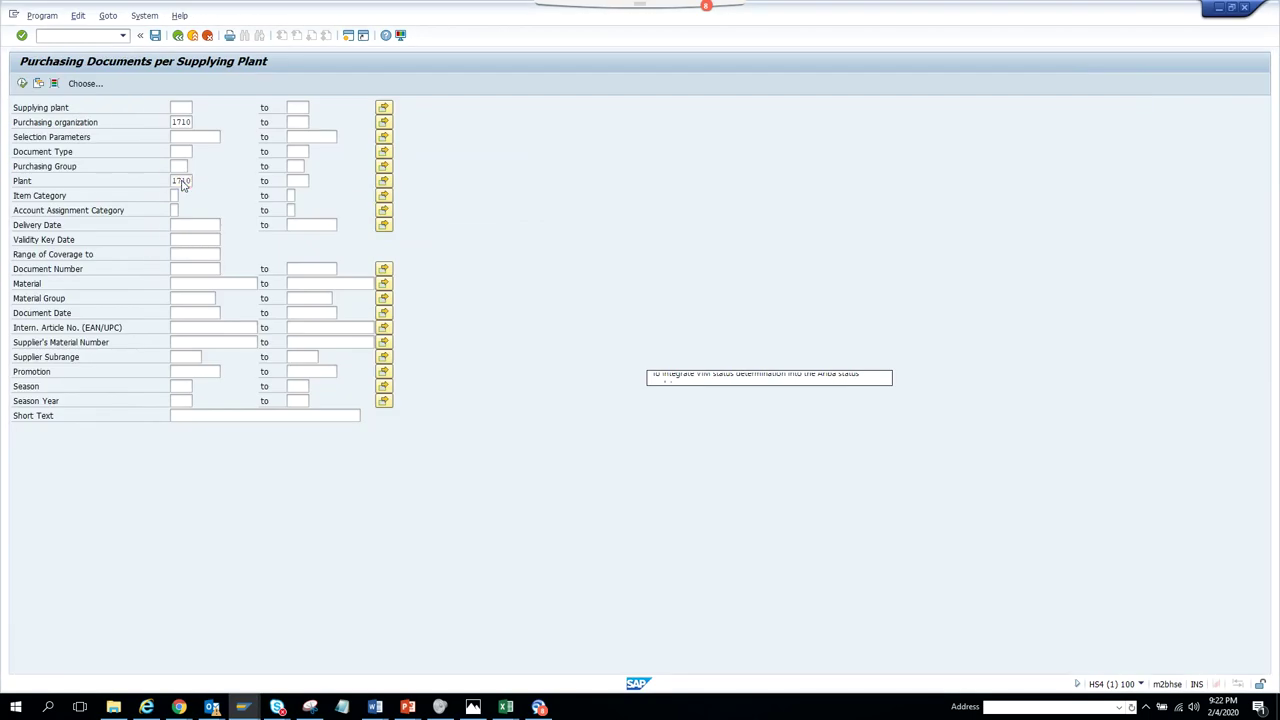
- Run the ME2W report with Plant set to Not Equal To 1710 and check the Plant column of the listed orders
{"action": "left_click", "coordinate": [185, 180]}
{"action": "double_click", "coordinate": [124, 236]}
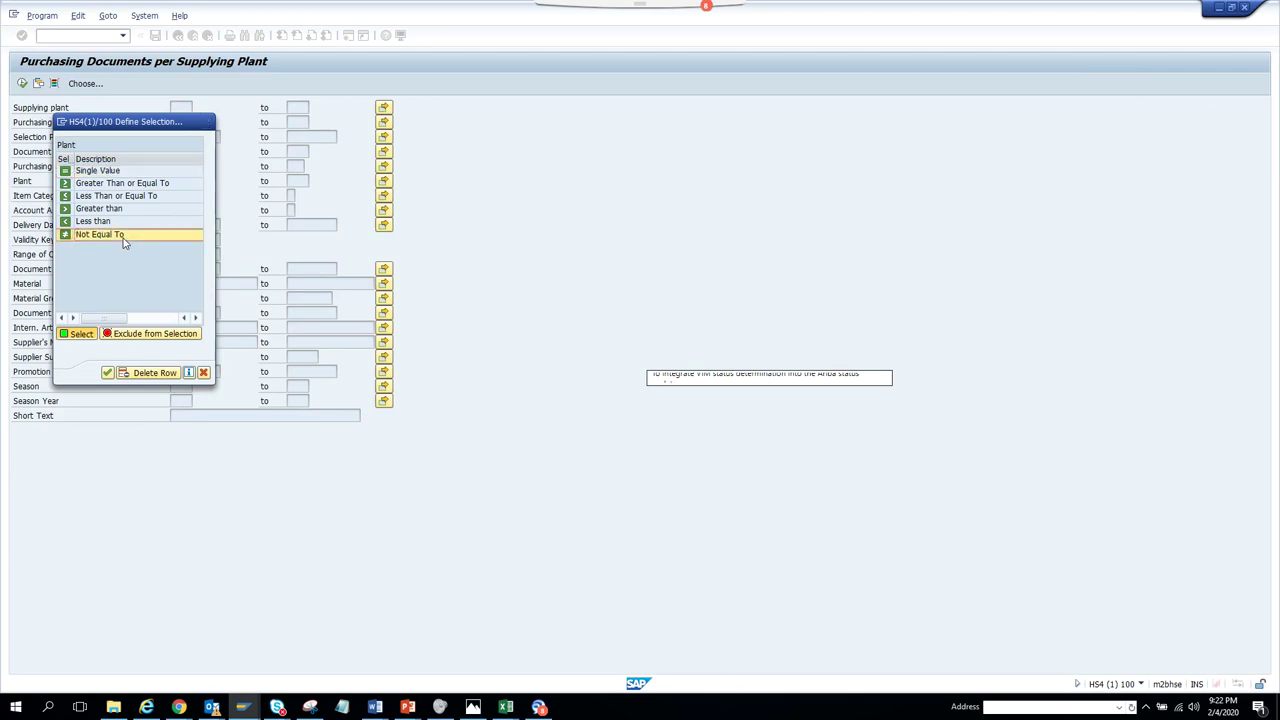
{"action": "left_click", "coordinate": [22, 84]}
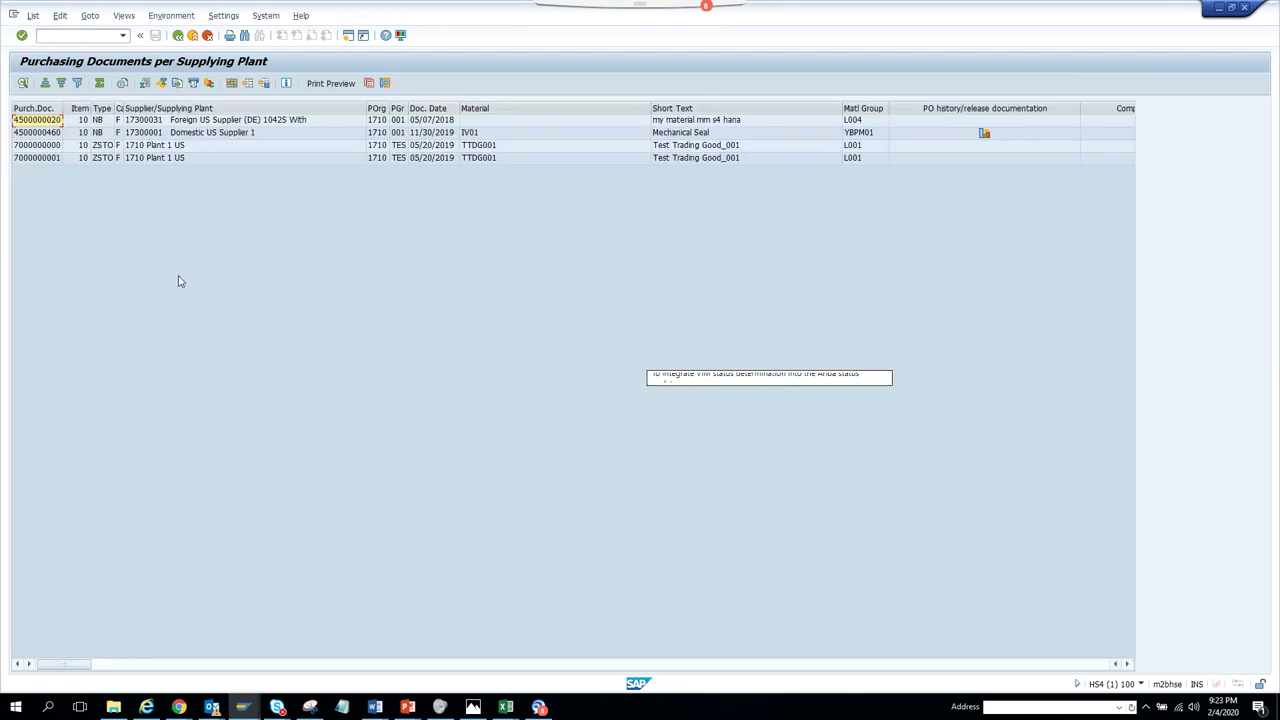
{"action": "left_click", "coordinate": [600, 667]}
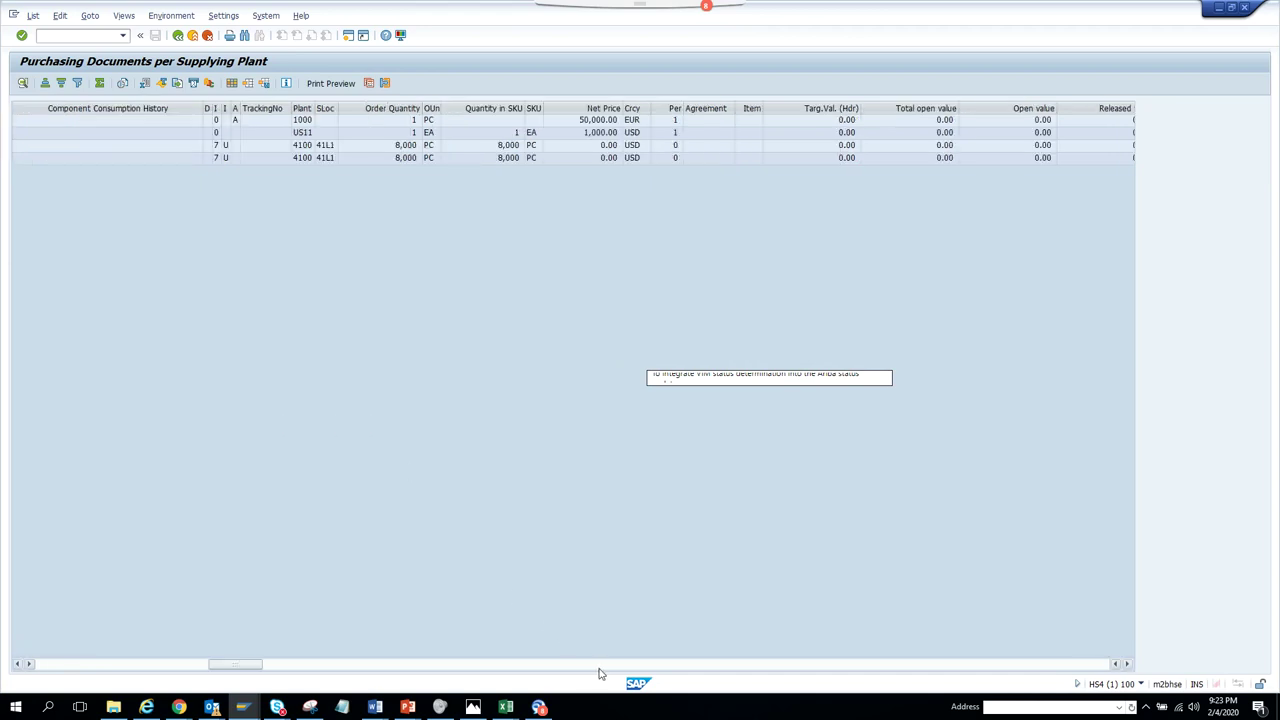
- Extend the value of the WRK user parameter to 1710;101 and save the user profile
{"action": "key", "text": "alt+Tab"}
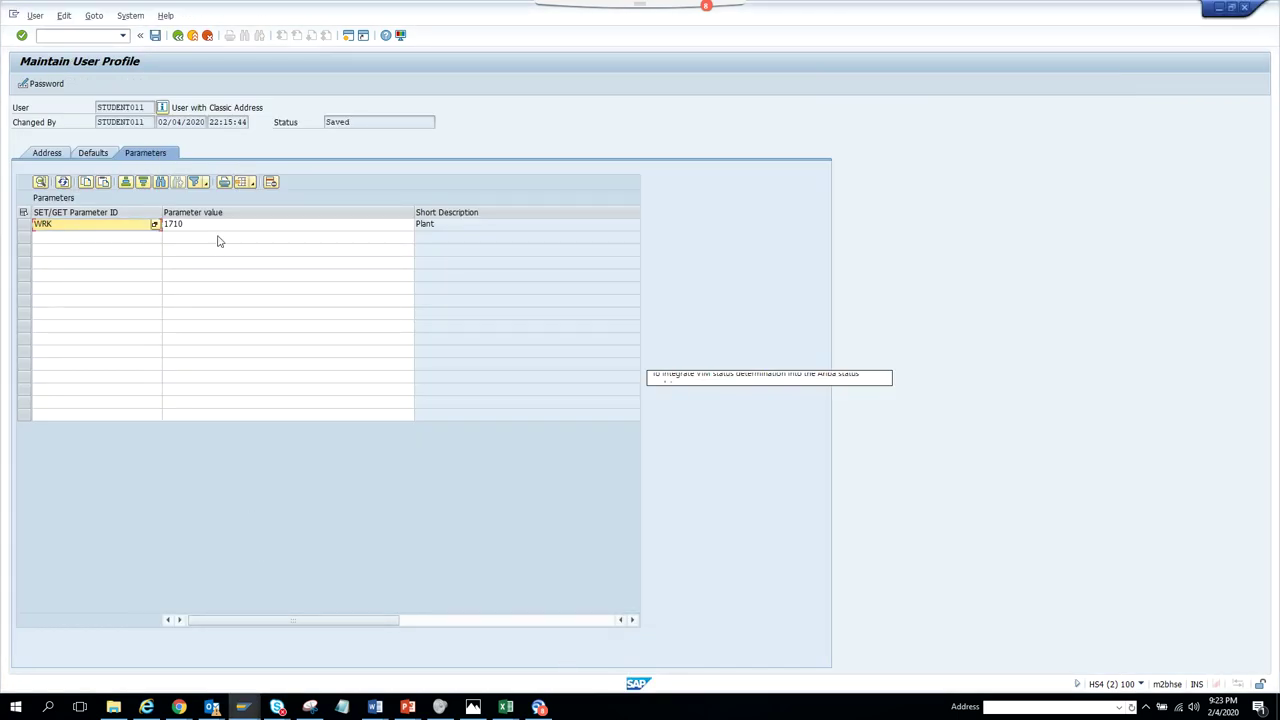
{"action": "left_click", "coordinate": [225, 232]}
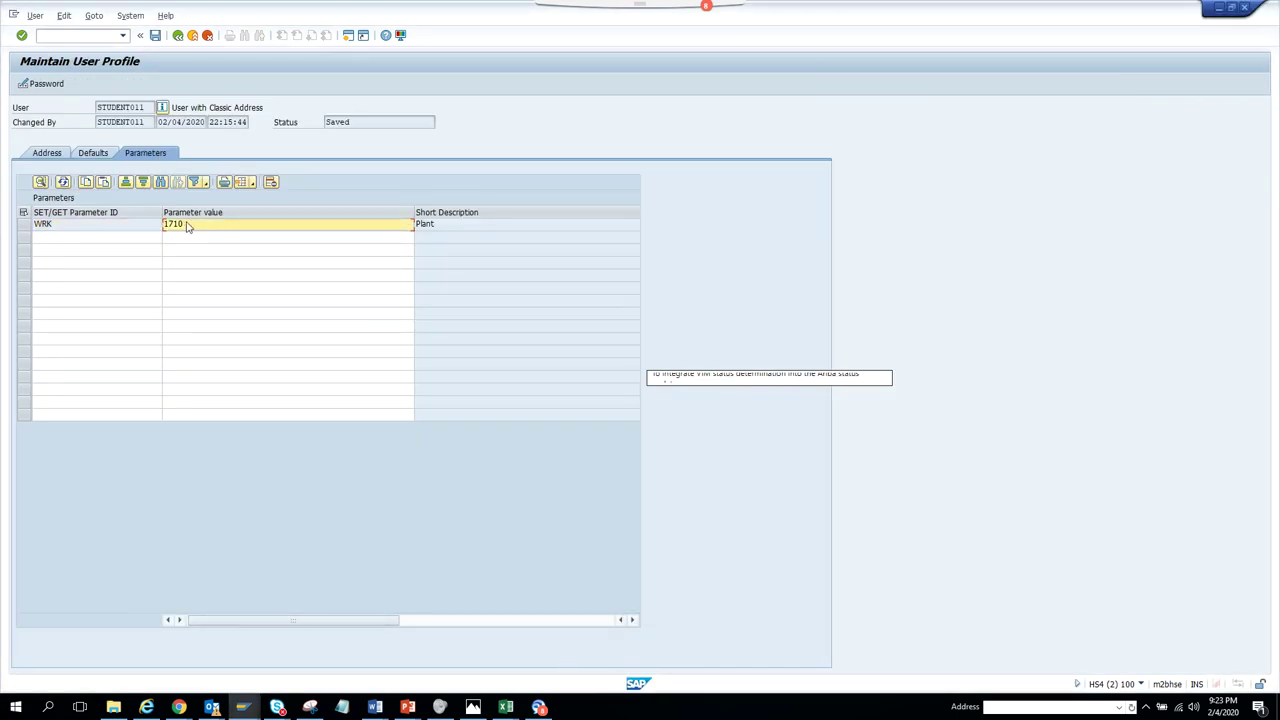
{"action": "left_click", "coordinate": [183, 226]}
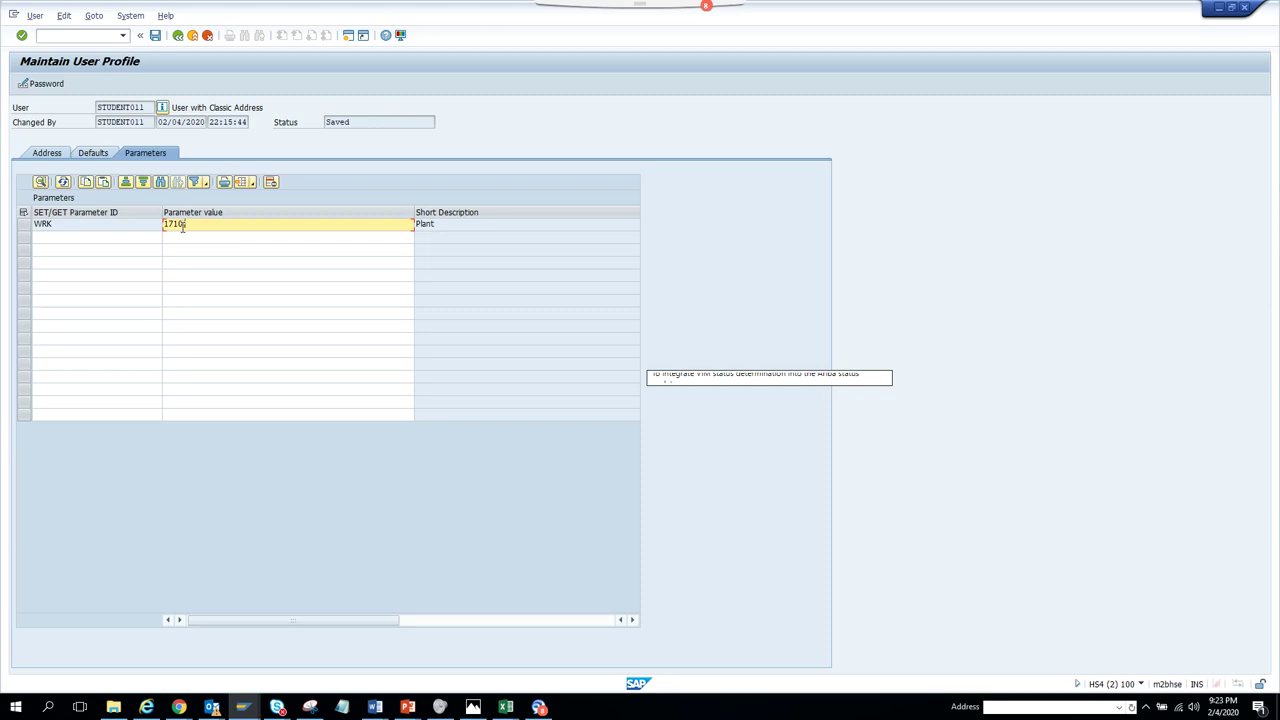
{"action": "type", "text": ";101"}
{"action": "left_click", "coordinate": [155, 36]}
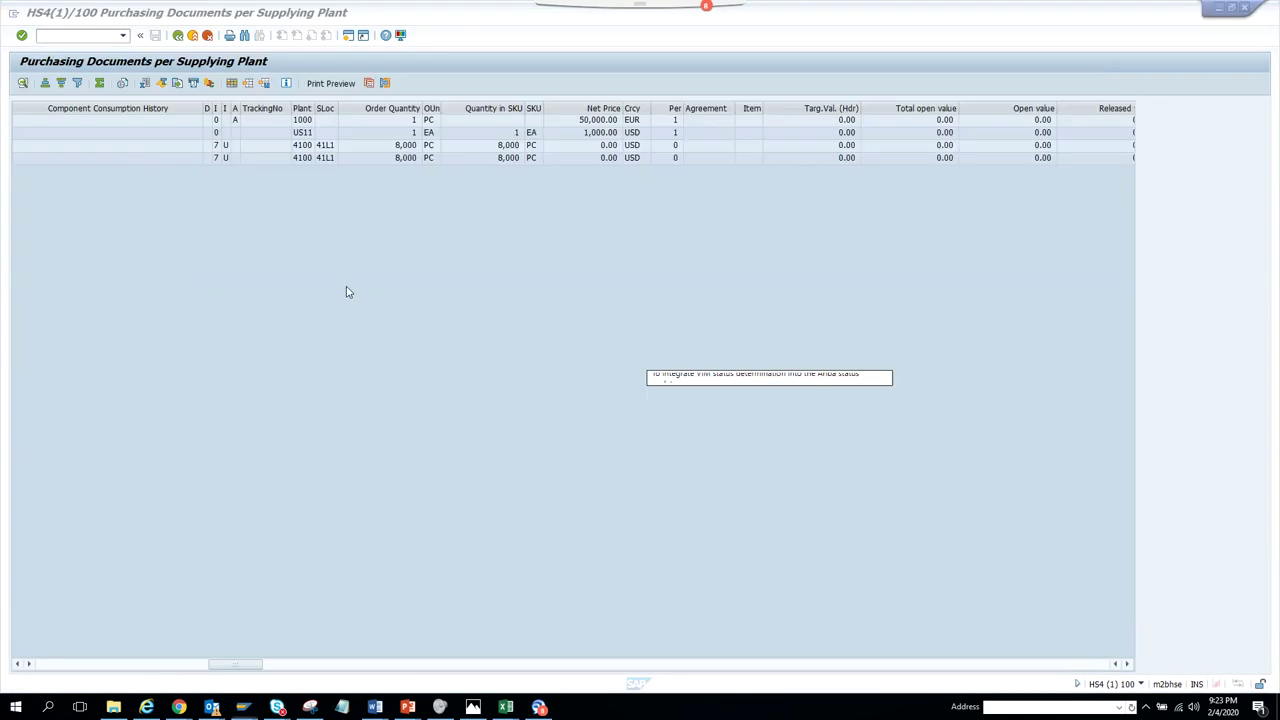
- Reopen ME2W, check the multiple selection values defaulted for Plant, and return to the SAP Easy Access menu
{"action": "left_click", "coordinate": [177, 36]}
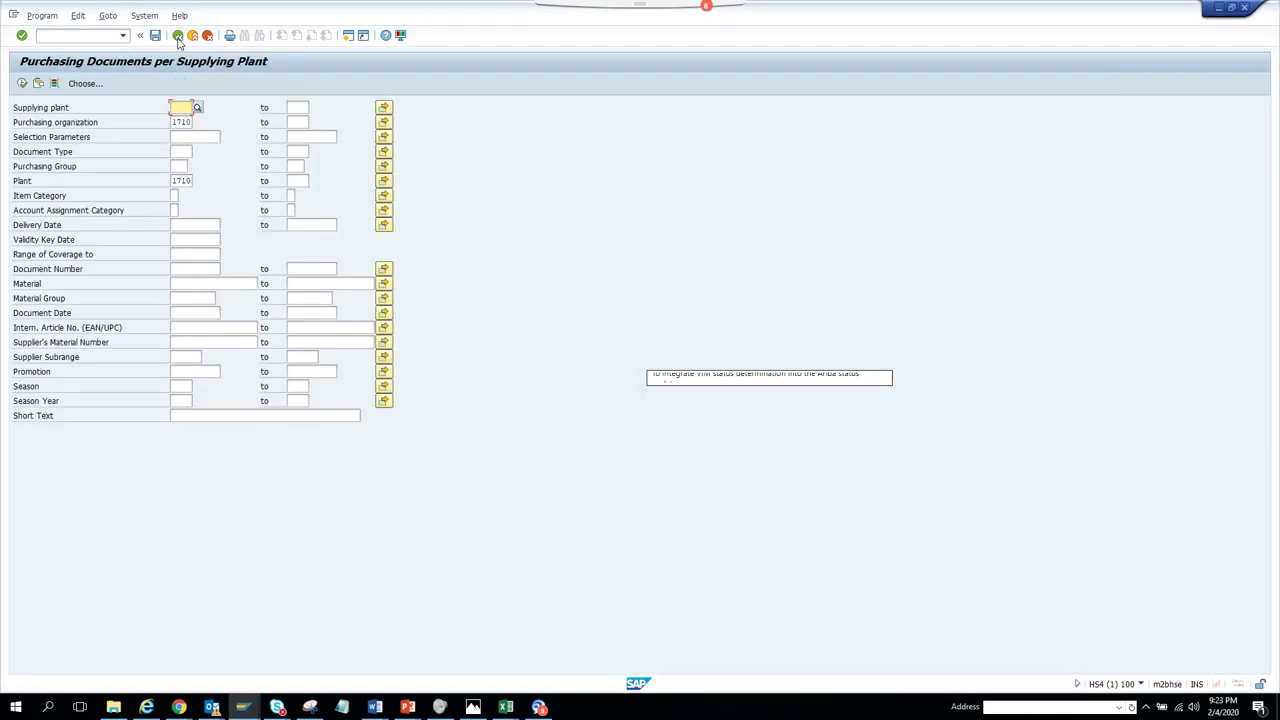
{"action": "left_click", "coordinate": [177, 36]}
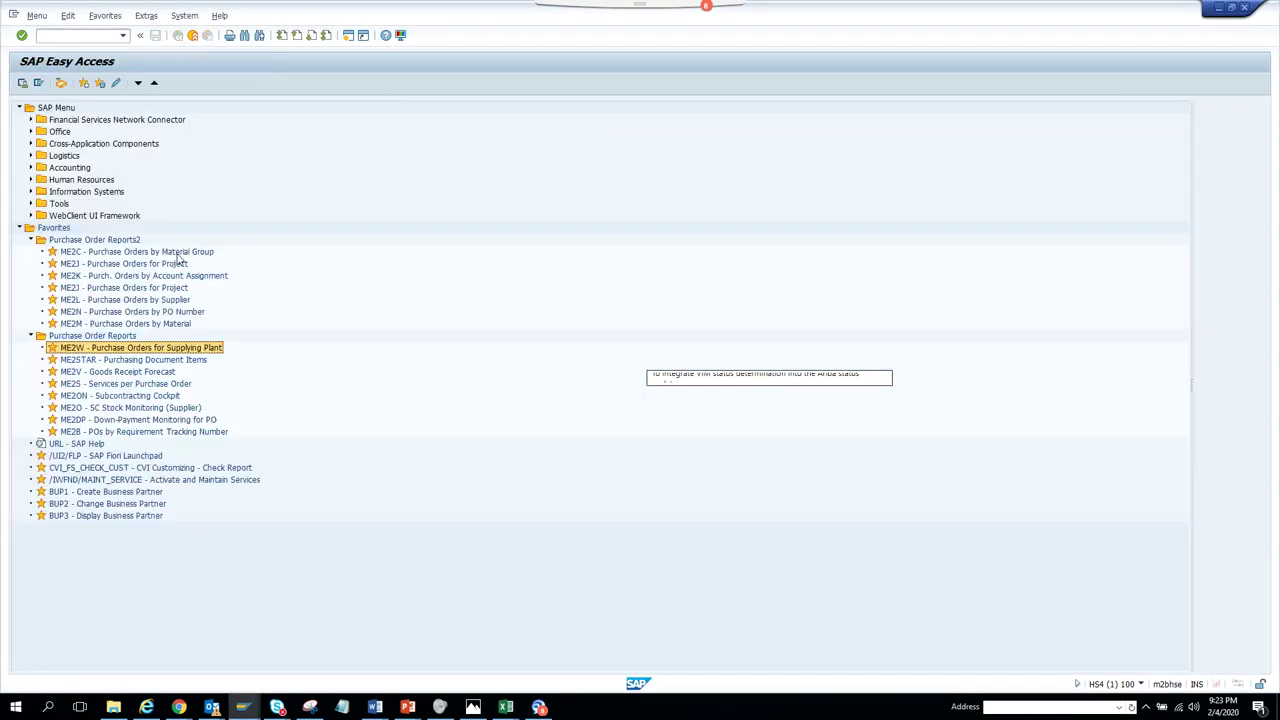
{"action": "double_click", "coordinate": [150, 348]}
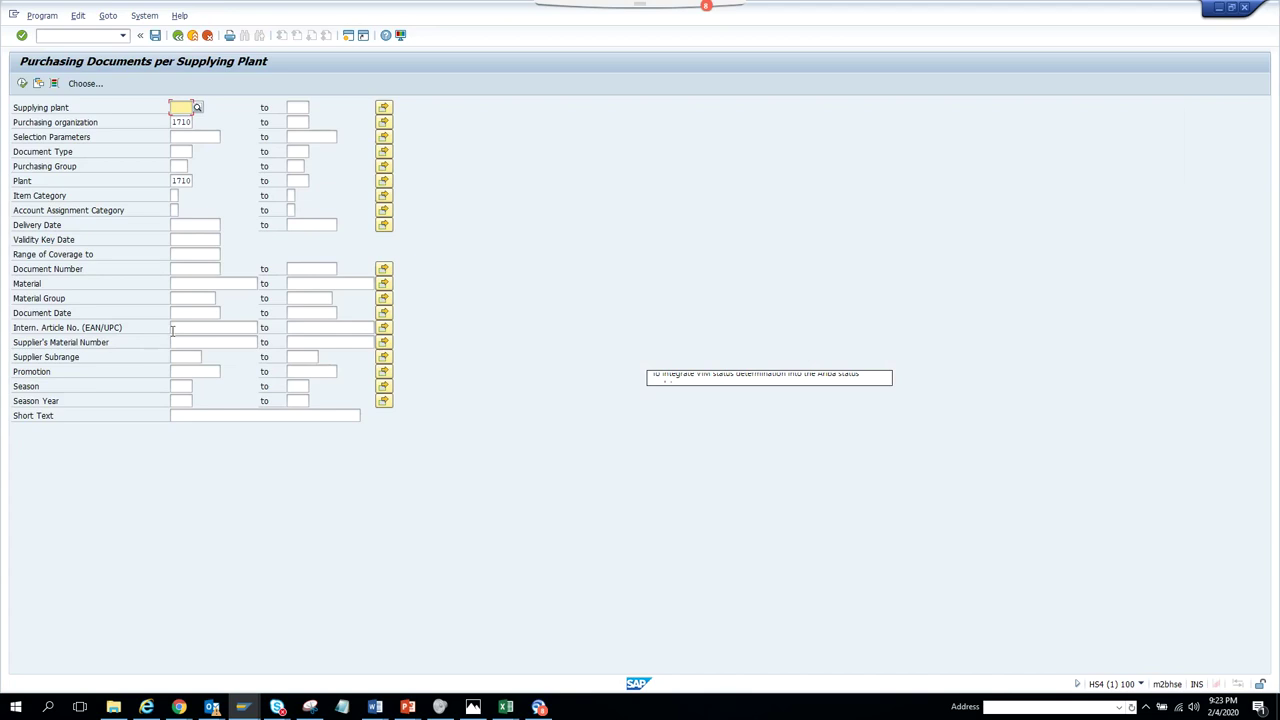
{"action": "left_click", "coordinate": [384, 181]}
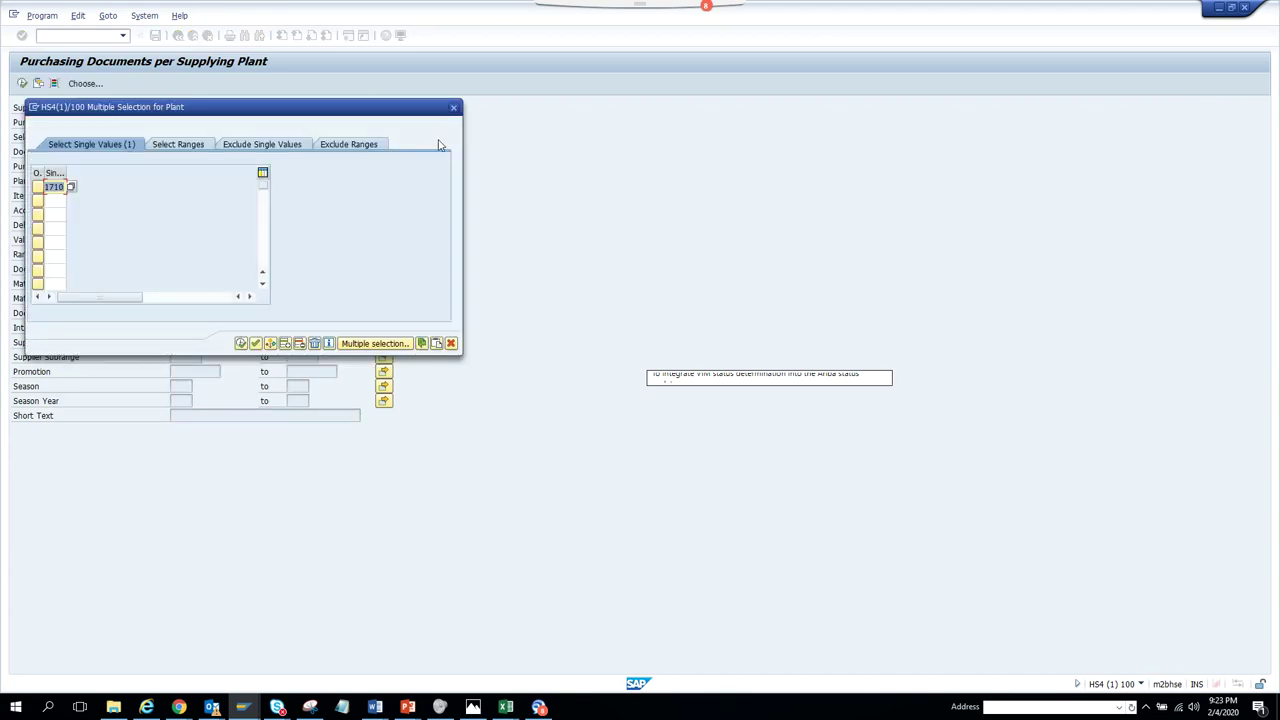
{"action": "left_click", "coordinate": [453, 108]}
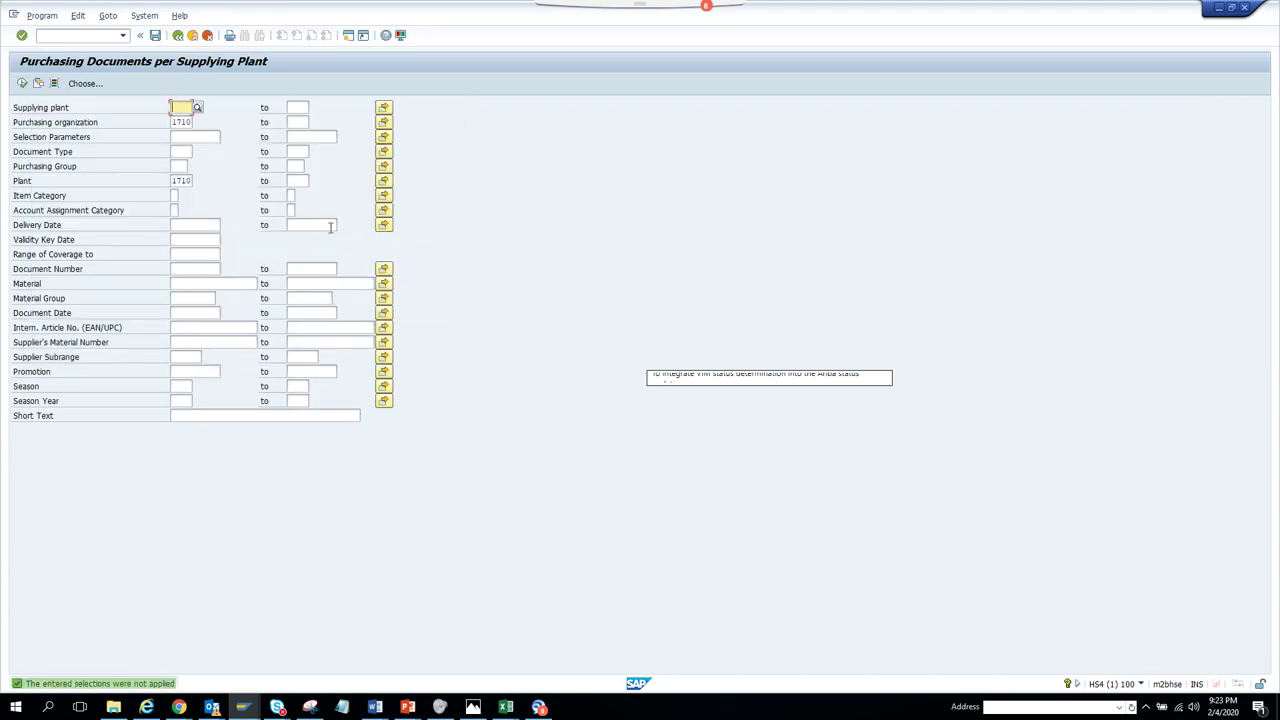
{"action": "left_click", "coordinate": [177, 35]}
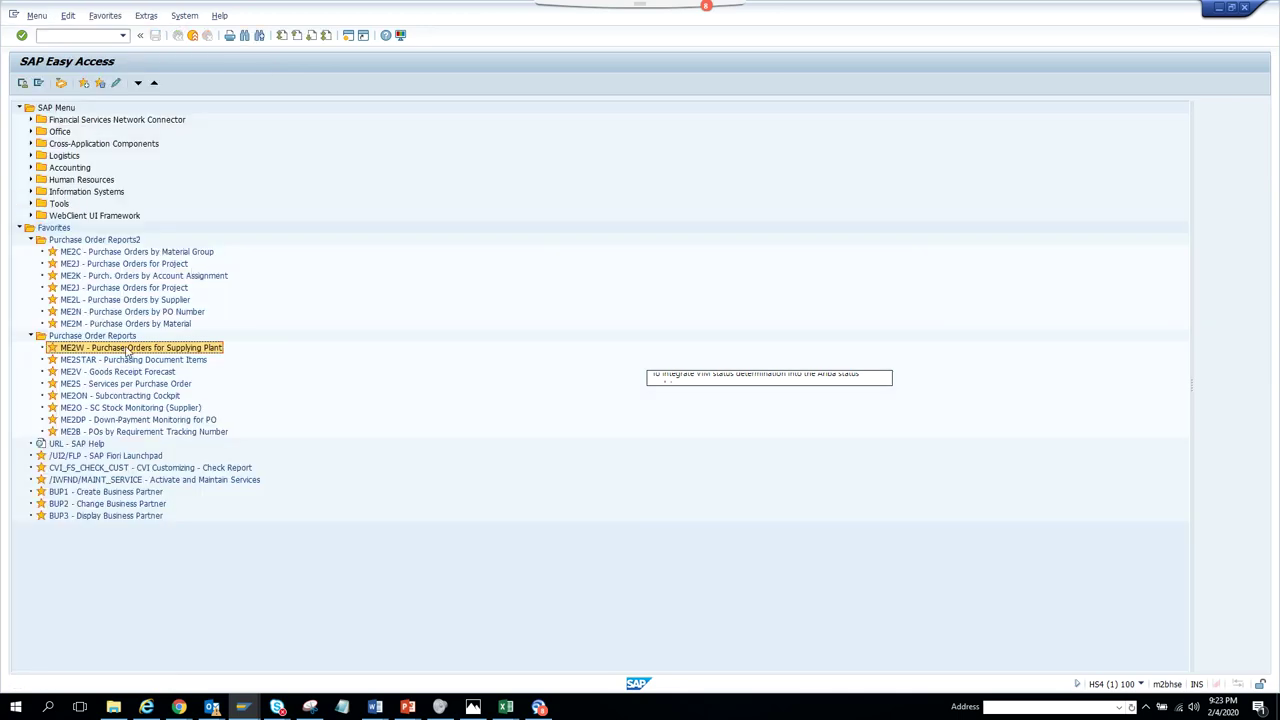
{"action": "left_click", "coordinate": [180, 708]}
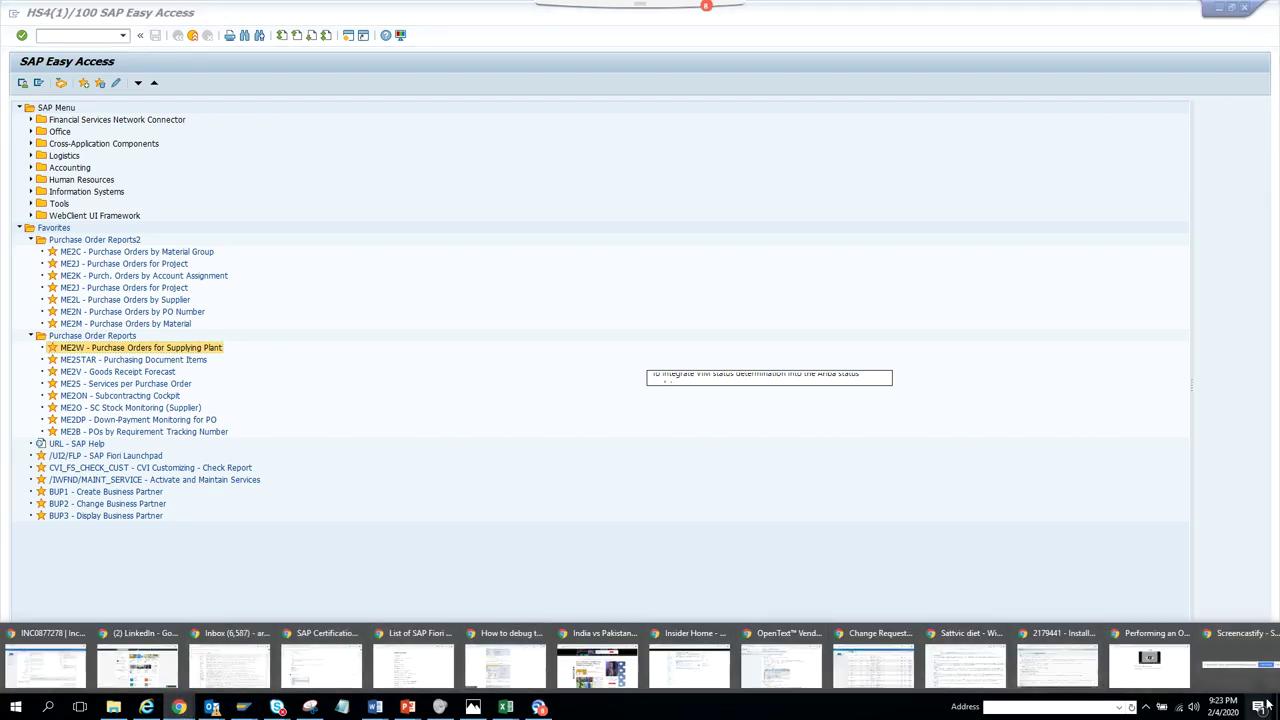
{"action": "left_click", "coordinate": [1252, 681]}
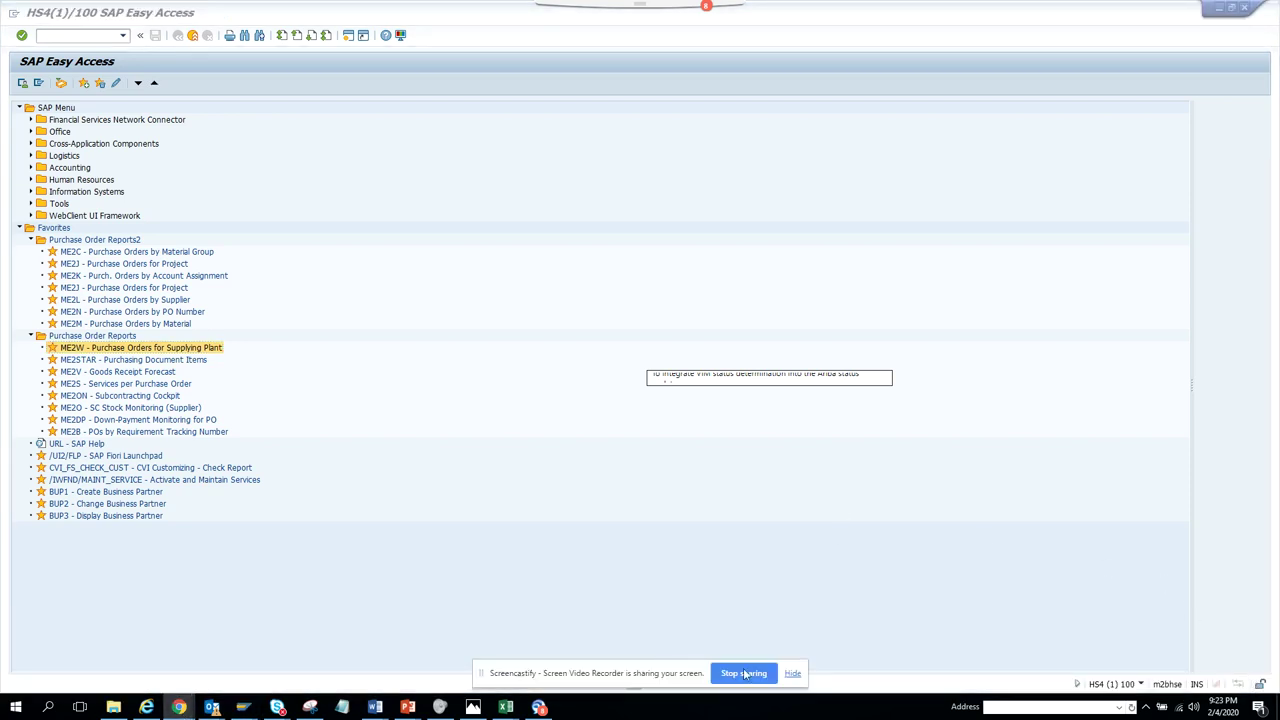